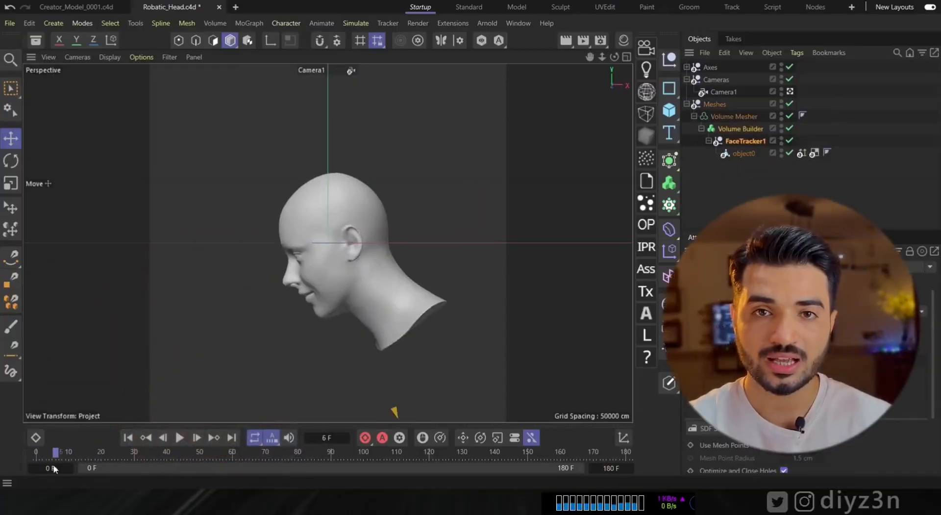
# Add a Sphere over the back of the head and nest it in the Volume Builder above FaceTracker1.
pyautogui.click(669, 110)
pyautogui.click(784, 153)
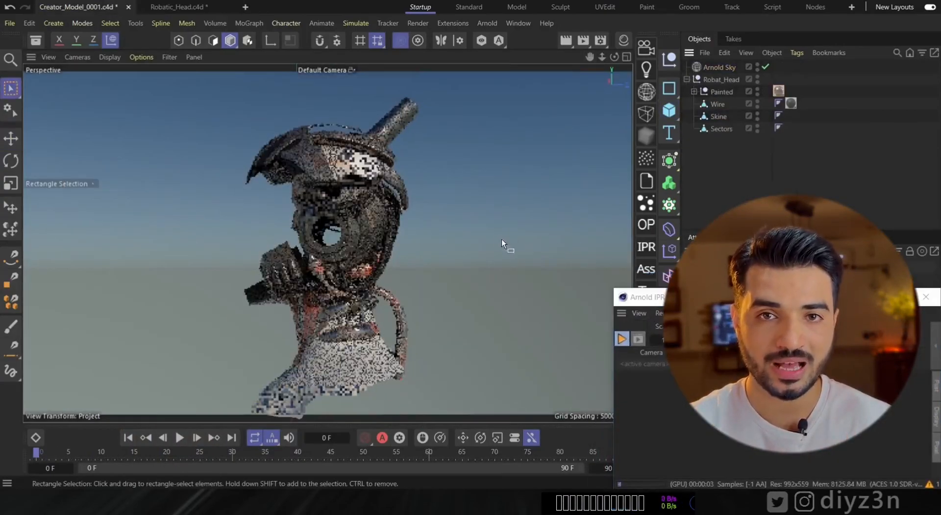
pyautogui.keyDown('alt'); pyautogui.moveTo(502, 239); pyautogui.dragTo(359, 219); pyautogui.keyUp('alt')
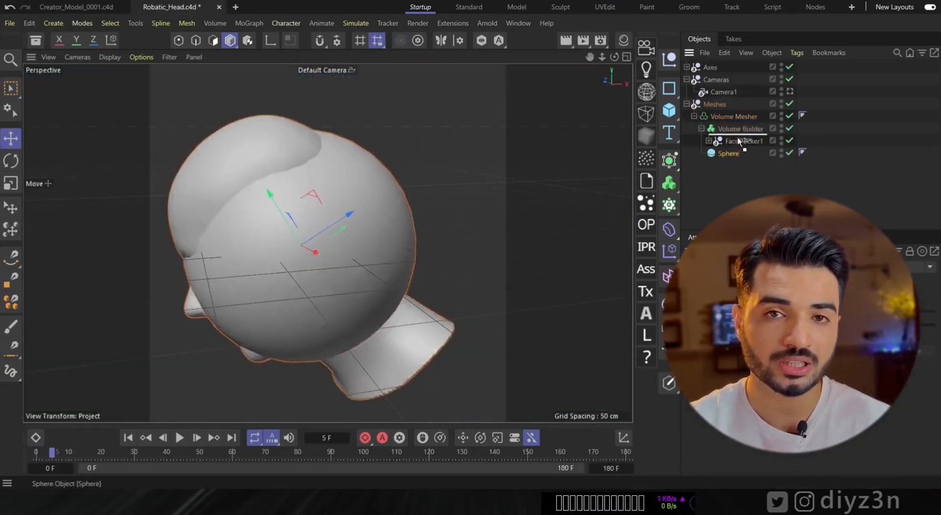
pyautogui.moveTo(740, 141); pyautogui.dragTo(739, 140)
pyautogui.keyDown('alt'); pyautogui.moveTo(405, 190); pyautogui.dragTo(382, 184); pyautogui.keyUp('alt')
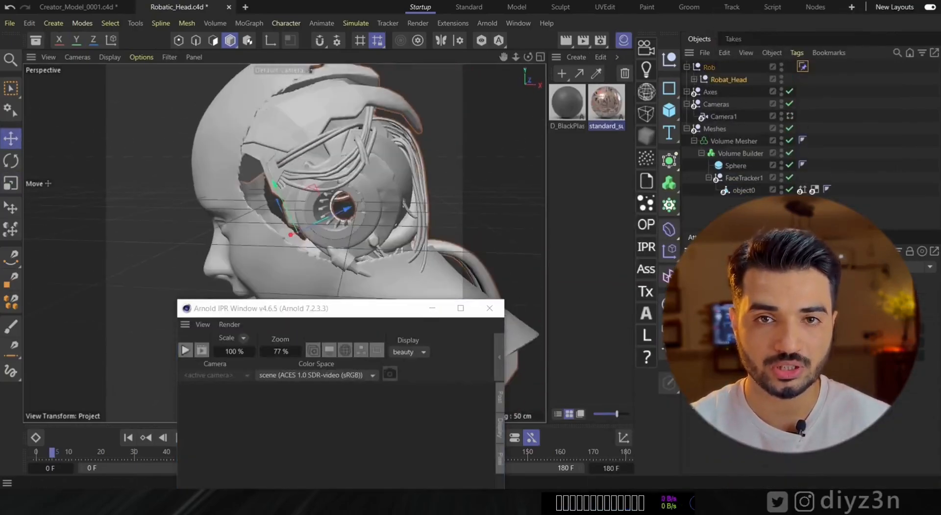
# Look through the new Camera object instead of Camera1 and open the Arnold IPR render window.
pyautogui.keyDown('alt'); pyautogui.moveTo(343, 209); pyautogui.dragTo(295, 186); pyautogui.keyUp('alt')
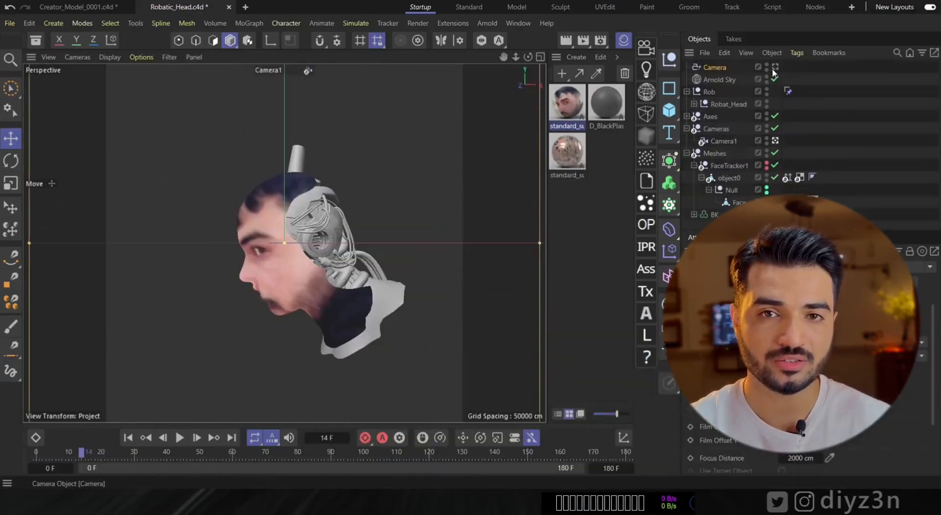
pyautogui.click(773, 67)
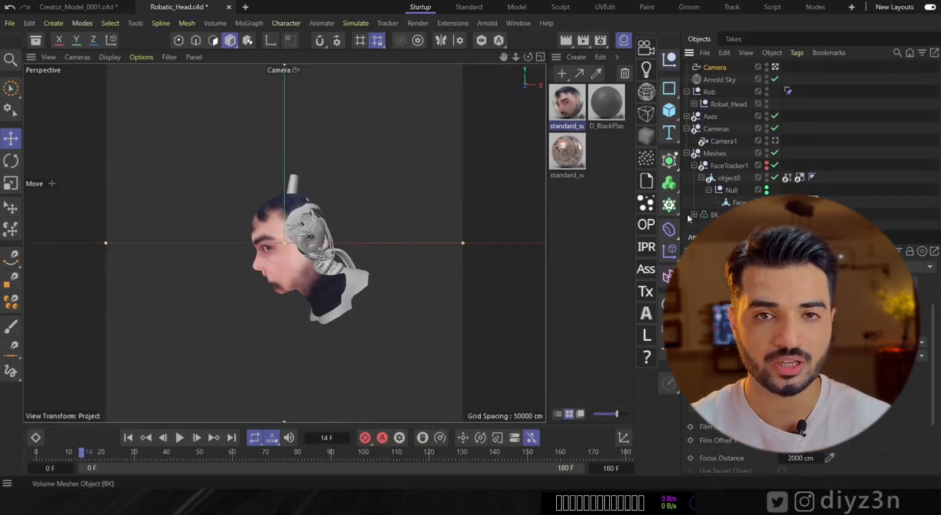
pyautogui.click(644, 248)
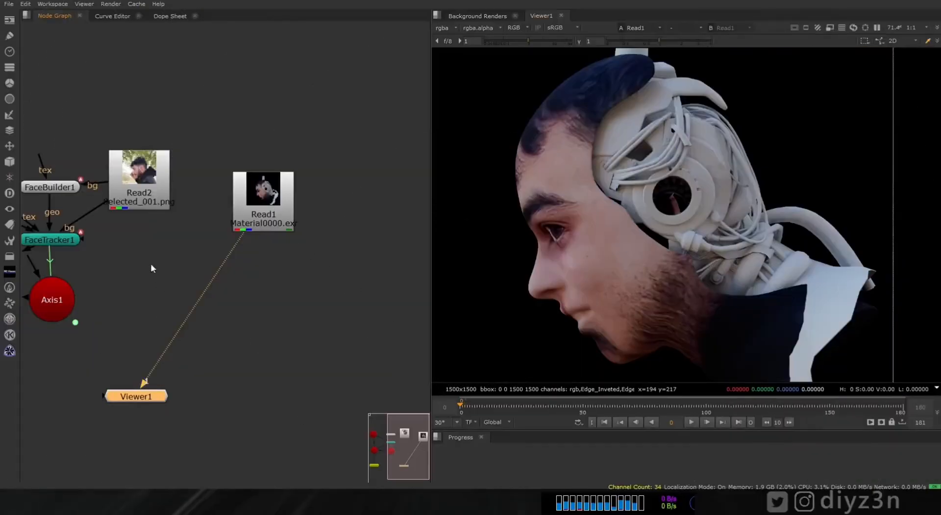
# Switch to Nuke, view the Read2 footage and composite the Read1 render over it with a Merge node.
pyautogui.click(155, 189)
pyautogui.press('1')
pyautogui.click(216, 297)
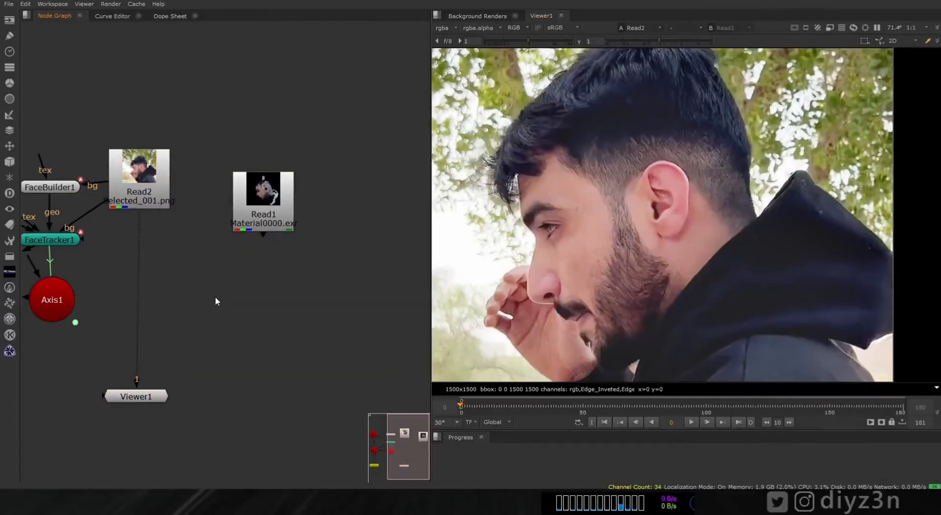
pyautogui.press('m')
pyautogui.moveTo(229, 300); pyautogui.dragTo(253, 218)
# Check the merged composite at a few early frames and return to the first frame.
pyautogui.click(519, 402)
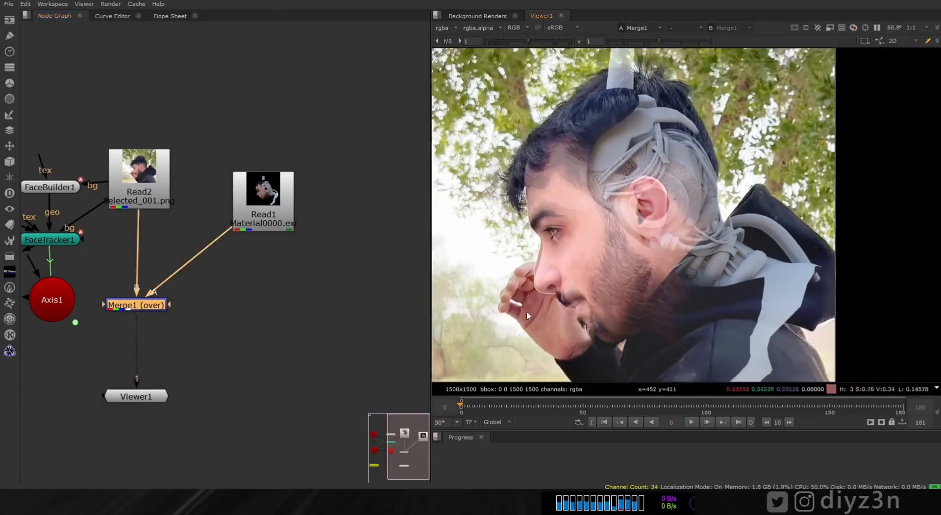
pyautogui.click(480, 406)
pyautogui.moveTo(480, 408); pyautogui.dragTo(478, 408)
pyautogui.click(604, 421)
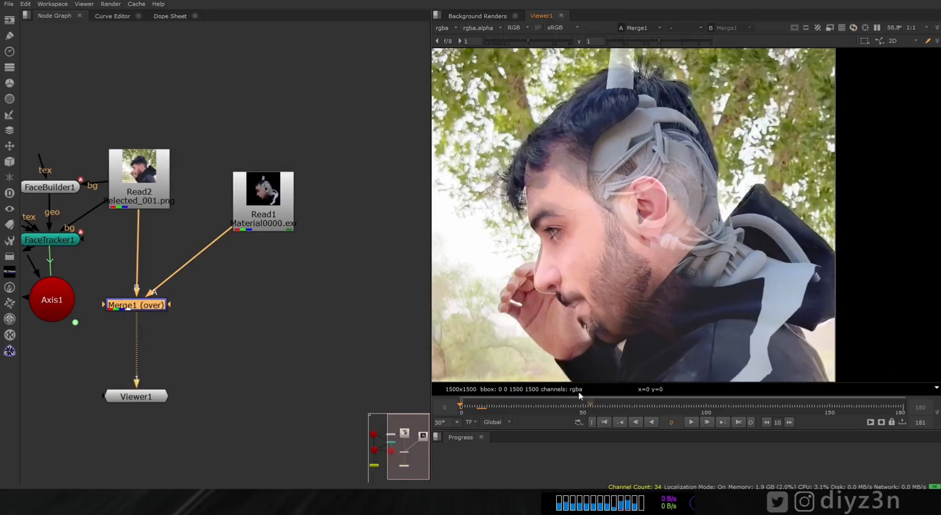
# Examine Read1's alpha_extra and alpha layers in the viewer, and return the display to rgba.
pyautogui.click(273, 215)
pyautogui.press('1')
pyautogui.click(447, 28)
pyautogui.moveTo(473, 106)
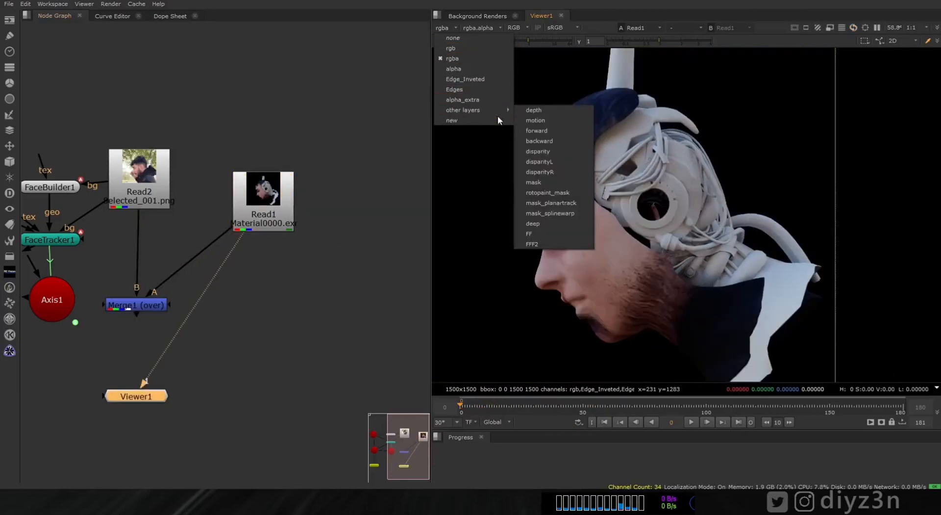
pyautogui.click(532, 107)
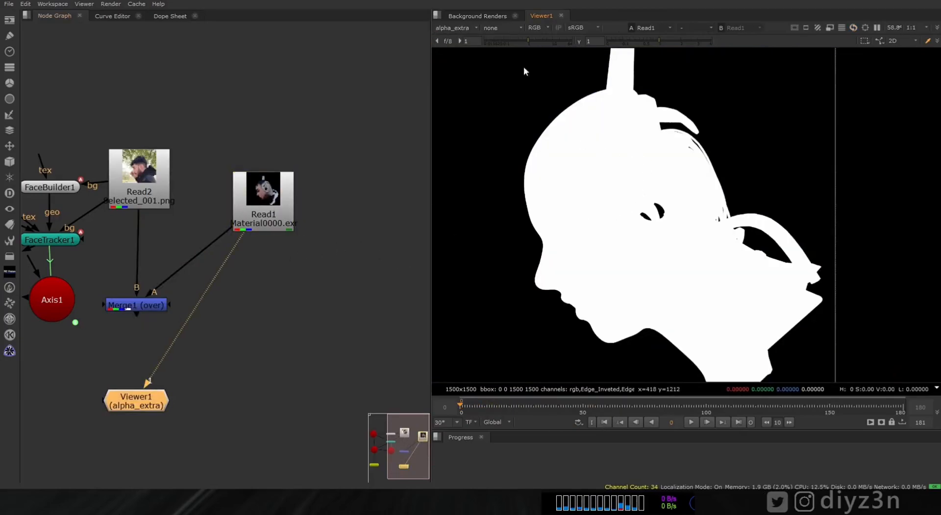
pyautogui.click(456, 28)
pyautogui.click(453, 69)
pyautogui.click(445, 29)
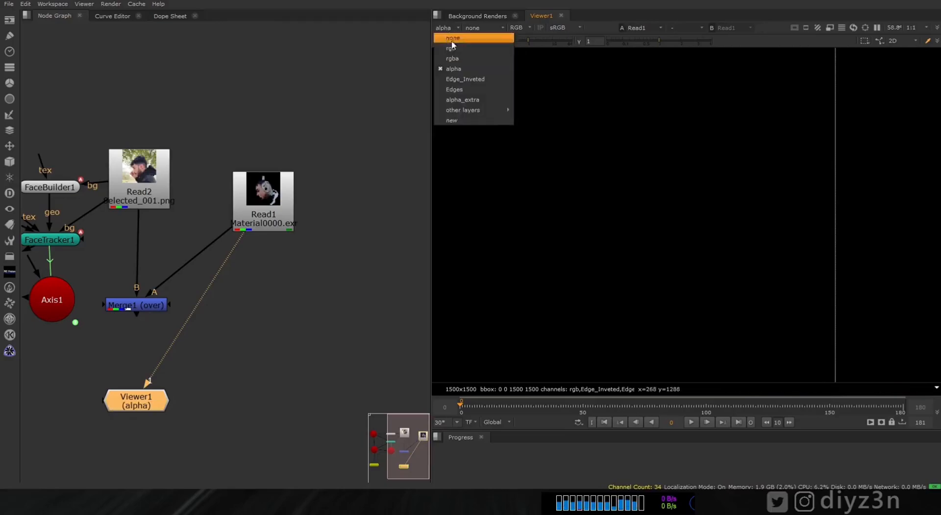
pyautogui.click(452, 59)
# View Merge1 and insert a Shuffle node between Read1 and the merge.
pyautogui.click(136, 305)
pyautogui.press('1')
pyautogui.moveTo(263, 201); pyautogui.dragTo(269, 142)
pyautogui.press('Tab')
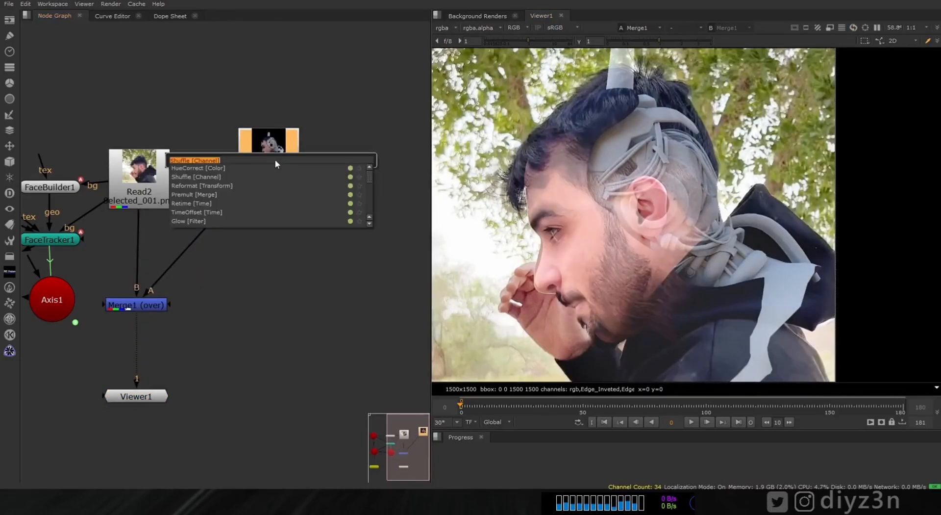
pyautogui.write('shuffle')
pyautogui.press('Return')
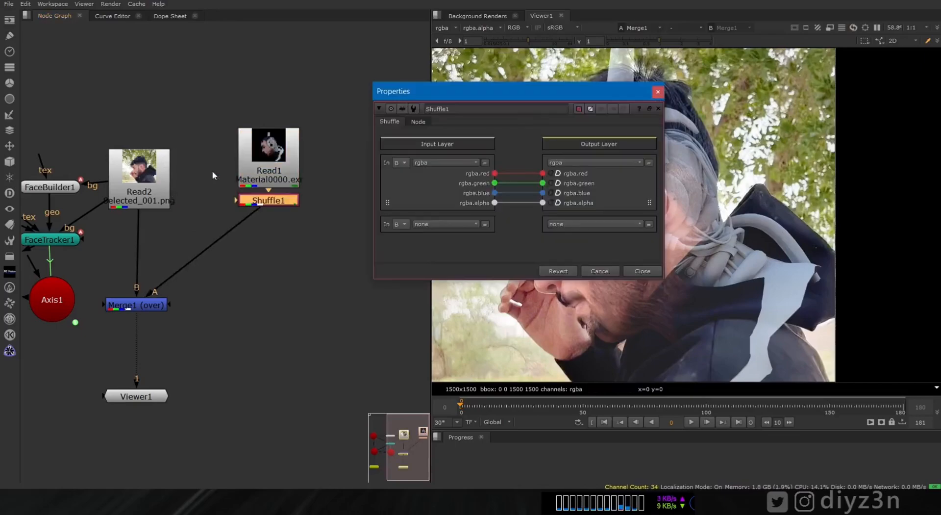
# Route the alpha_extra red channel into rgba.alpha in Shuffle1 and check the composite over the first frames.
pyautogui.moveTo(490, 95); pyautogui.dragTo(279, 107)
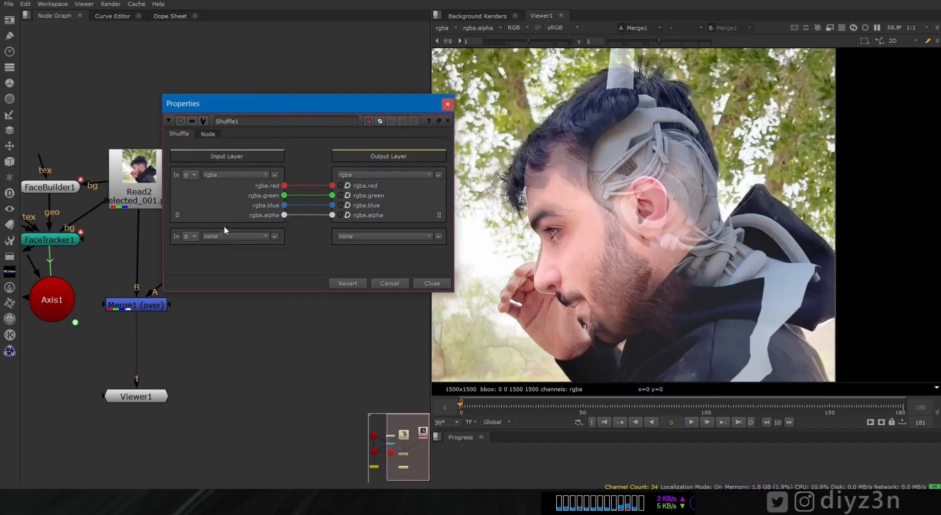
pyautogui.click(235, 236)
pyautogui.click(248, 307)
pyautogui.moveTo(326, 219); pyautogui.dragTo(328, 214)
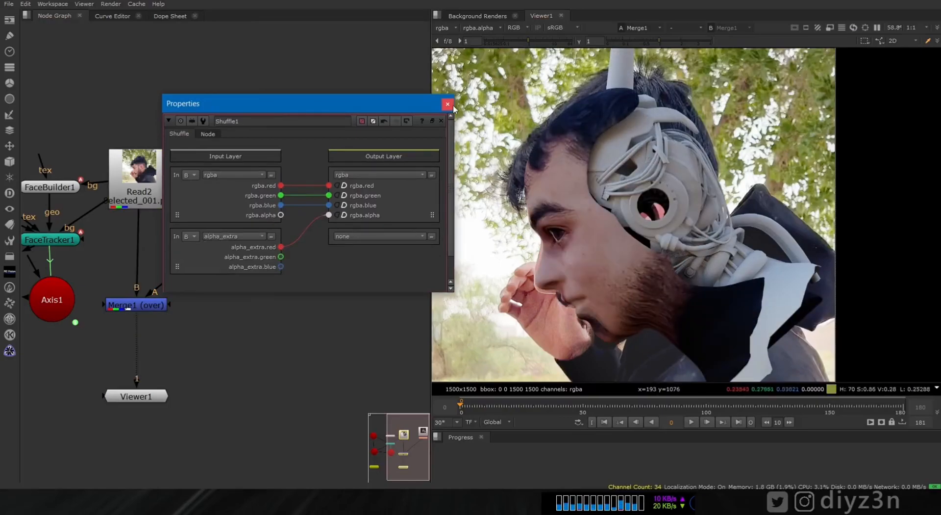
pyautogui.click(447, 104)
pyautogui.moveTo(461, 403); pyautogui.dragTo(513, 402)
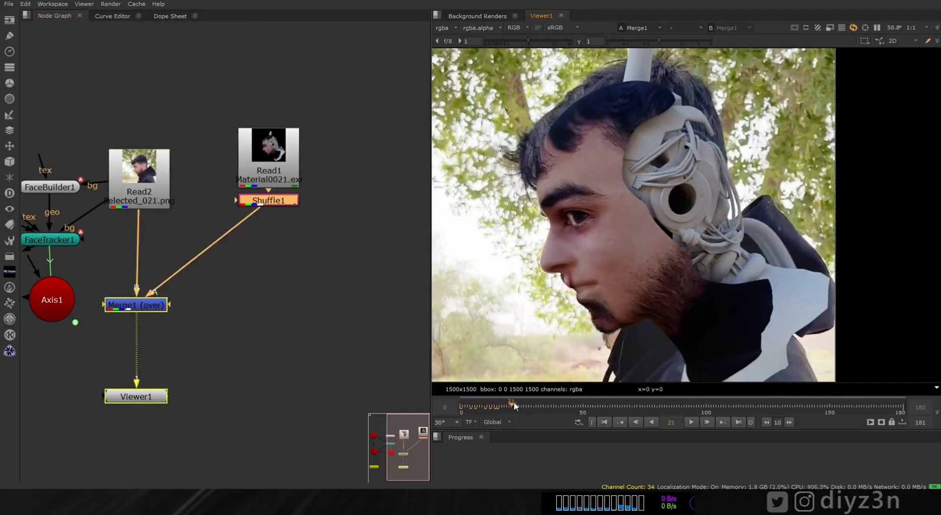
pyautogui.click(603, 423)
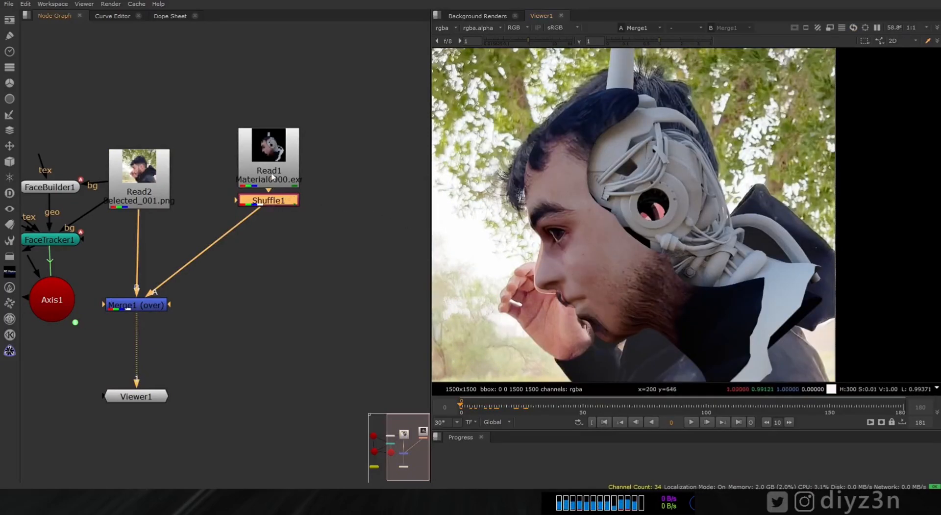
# Examine Shuffle1's Edges and alpha layers in the viewer, and return the display to rgba.
pyautogui.press('1')
pyautogui.click(445, 28)
pyautogui.click(467, 90)
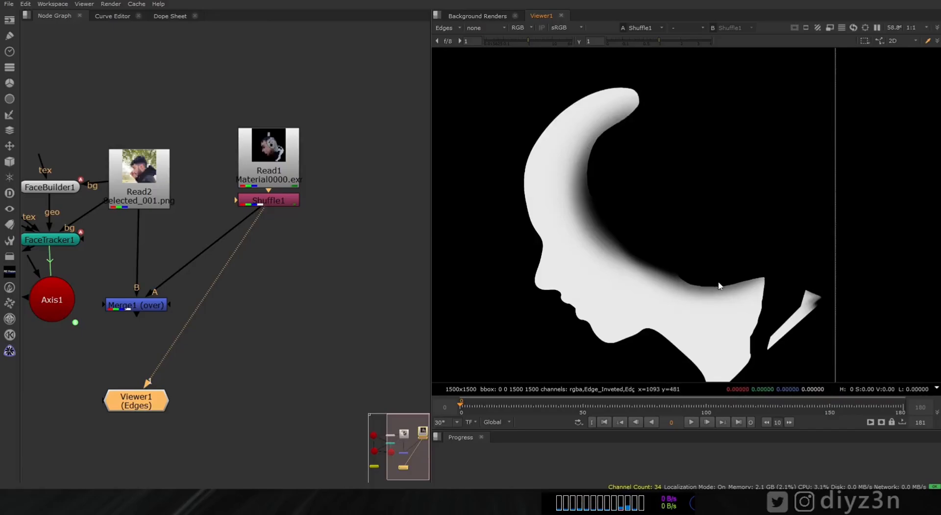
pyautogui.click(442, 28)
pyautogui.click(463, 53)
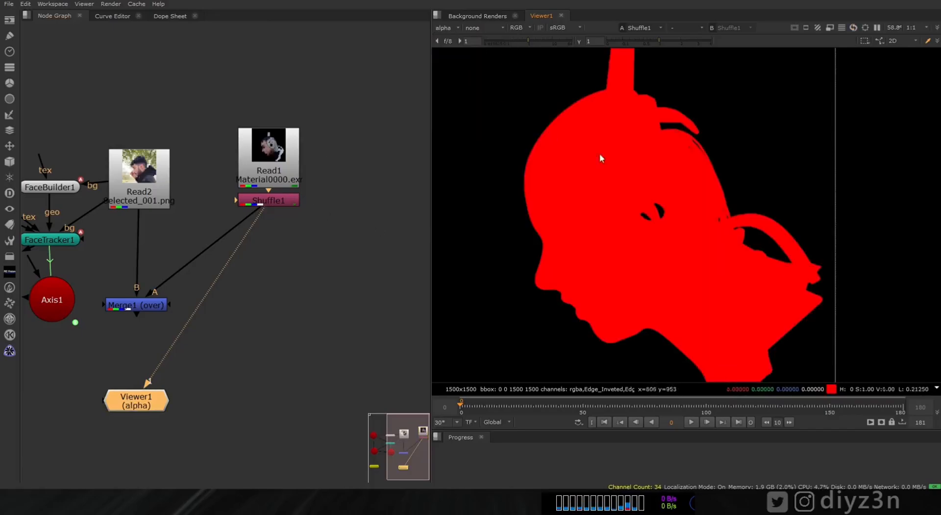
pyautogui.click(442, 28)
pyautogui.click(454, 44)
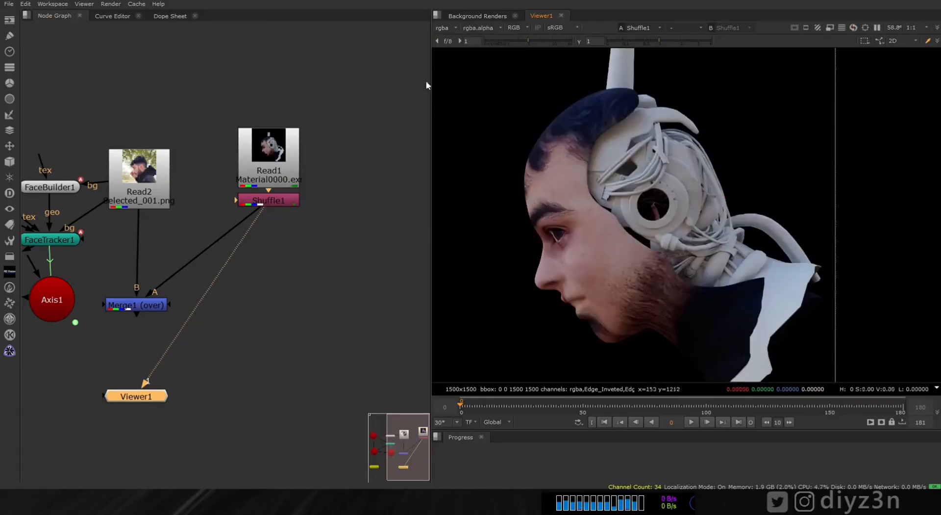
# Display Shuffle1's alpha channel in the viewer and insert a second Merge node between Shuffle1 and Merge1.
pyautogui.click(271, 200)
pyautogui.press('a')
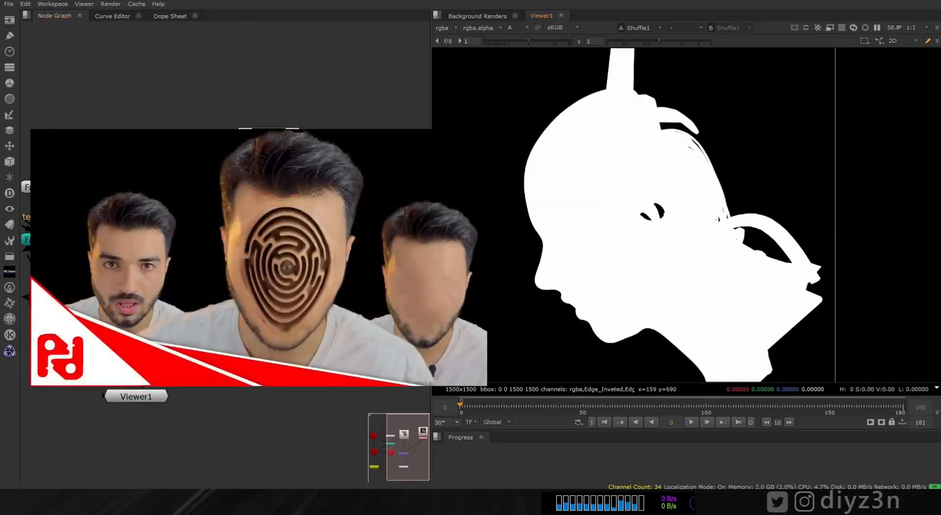
pyautogui.press('m')
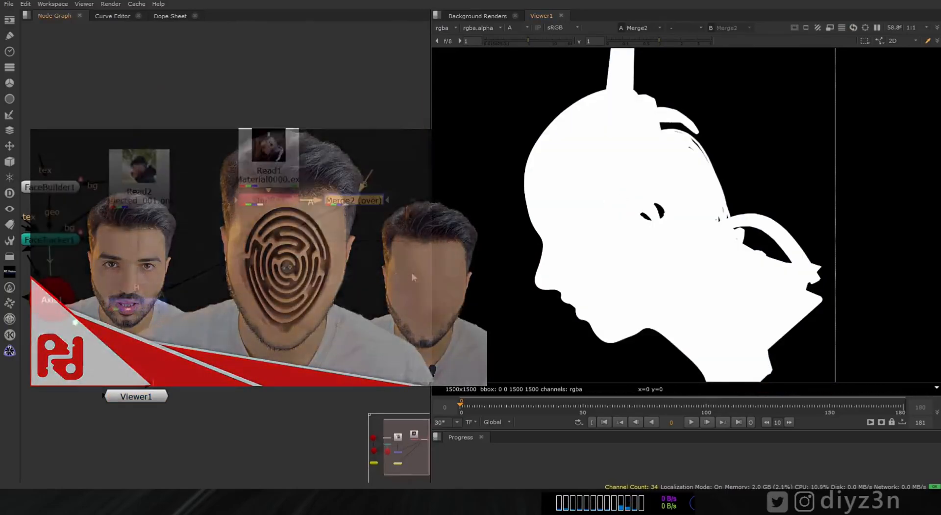
pyautogui.moveTo(325, 226); pyautogui.dragTo(277, 229)
pyautogui.doubleClick(276, 228)
pyautogui.click(197, 211)
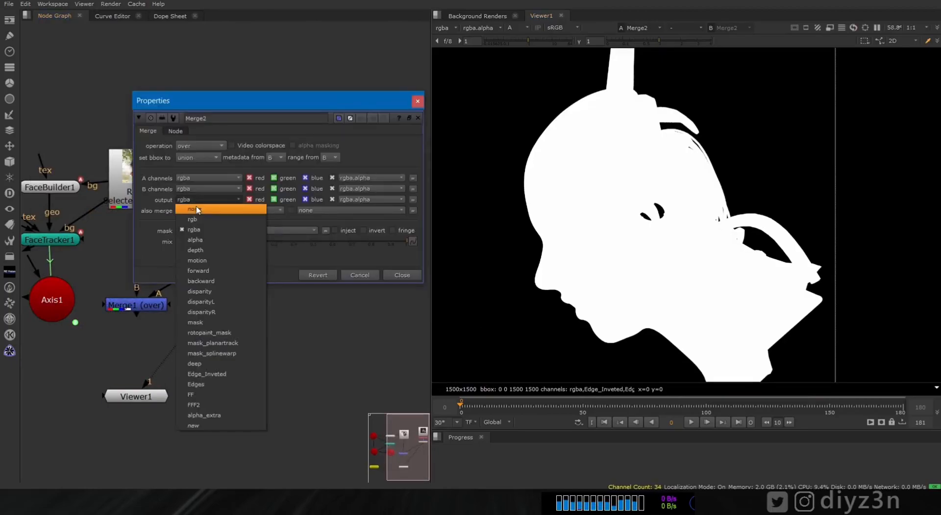
pyautogui.click(328, 215)
pyautogui.click(406, 275)
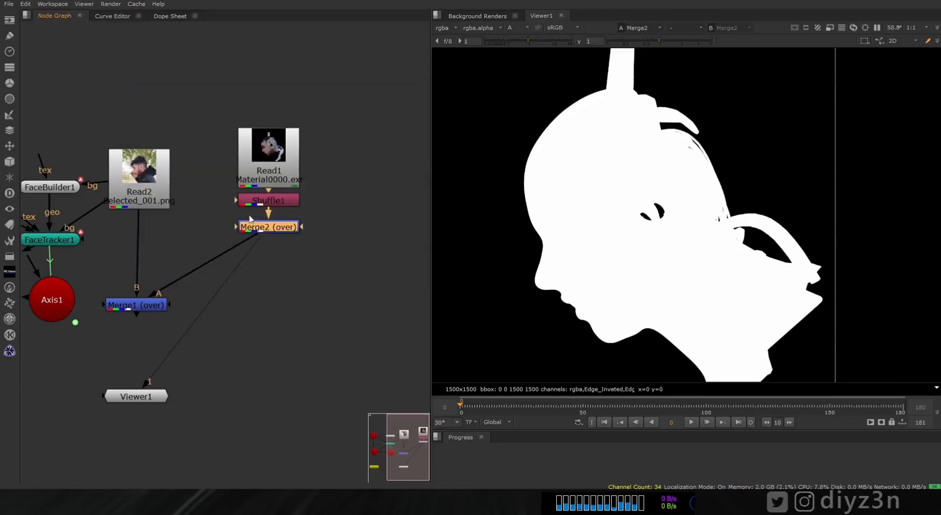
# Set Merge2's A channels to alpha, its B channels to Edges and its output to alpha.
pyautogui.doubleClick(268, 228)
pyautogui.click(199, 179)
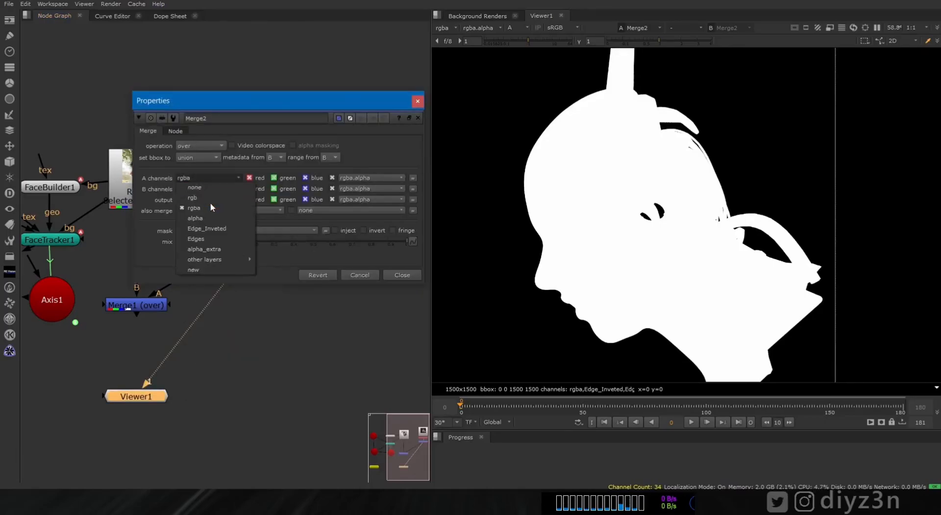
pyautogui.click(215, 218)
pyautogui.click(193, 188)
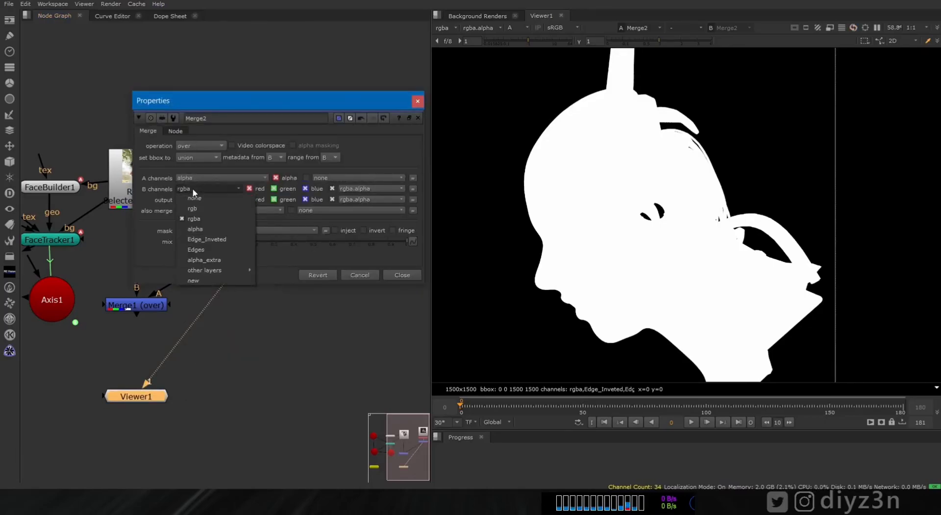
pyautogui.moveTo(205, 271)
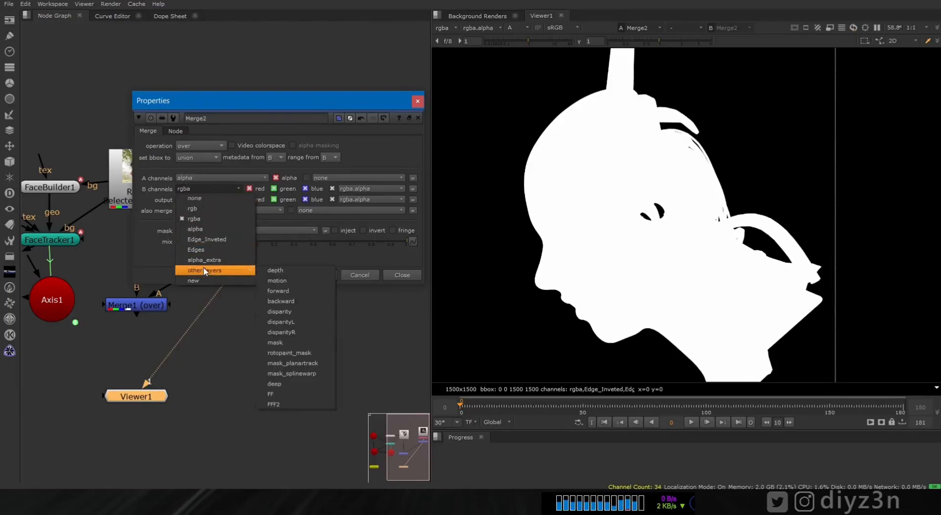
pyautogui.click(209, 249)
pyautogui.click(203, 200)
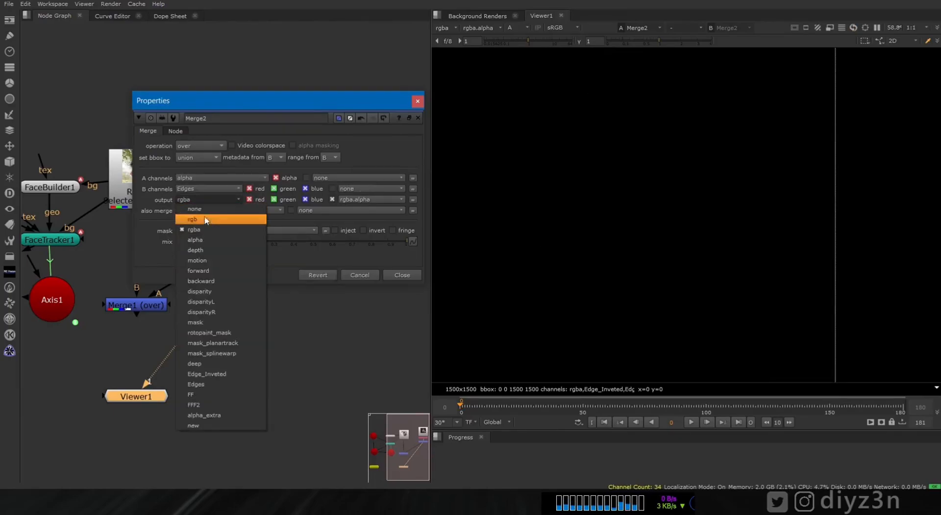
pyautogui.click(206, 239)
# Try several merge operations on Merge2, settle on minus and close its properties.
pyautogui.click(201, 146)
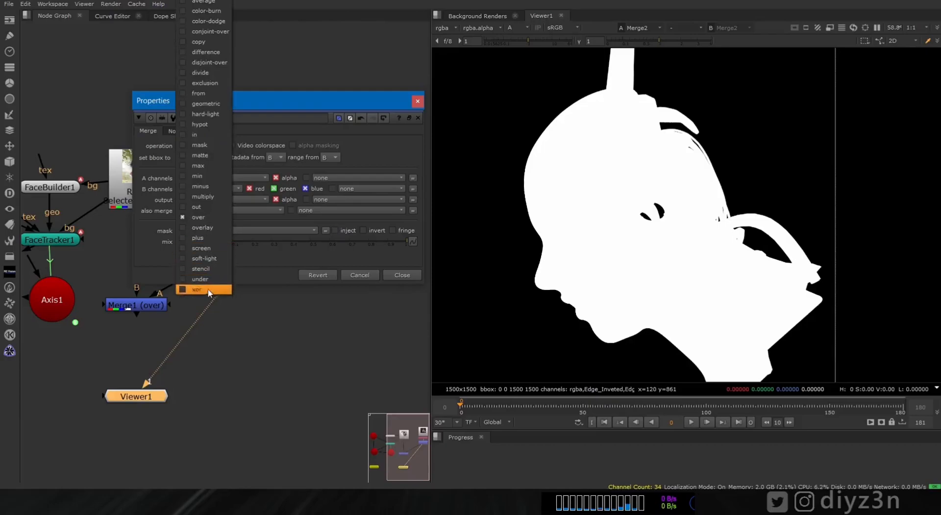
pyautogui.click(201, 248)
pyautogui.press('Up')
pyautogui.press('Up')
pyautogui.press('Up')
pyautogui.press('Up')
pyautogui.press('Up')
pyautogui.press('Up')
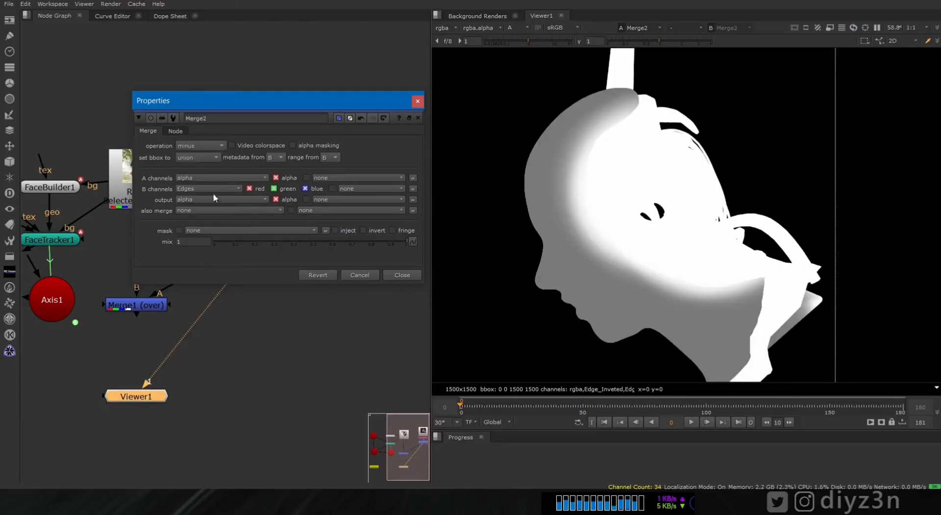
pyautogui.click(414, 278)
# Space out Read1 and Shuffle1, insert a Grade node after Shuffle1 and set its channels to Edges.
pyautogui.moveTo(269, 158); pyautogui.dragTo(270, 113)
pyautogui.moveTo(274, 200); pyautogui.dragTo(275, 169)
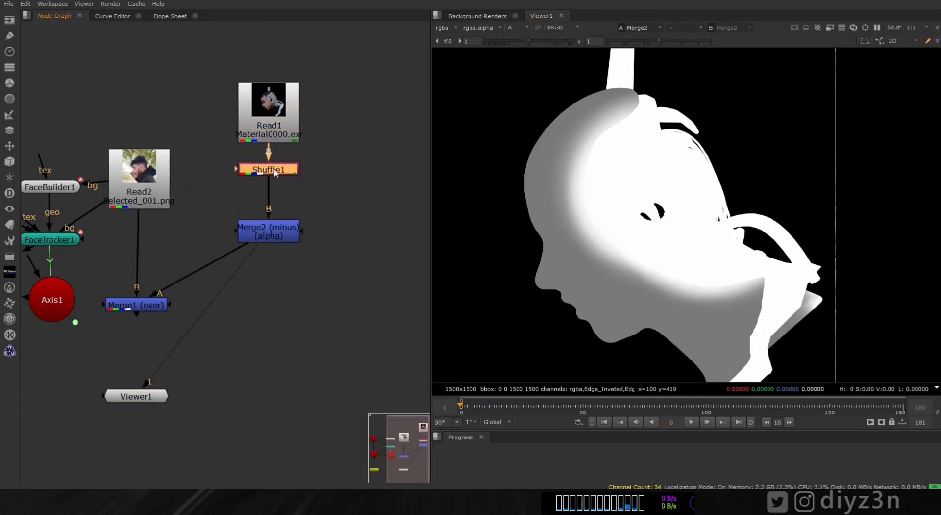
pyautogui.press('g')
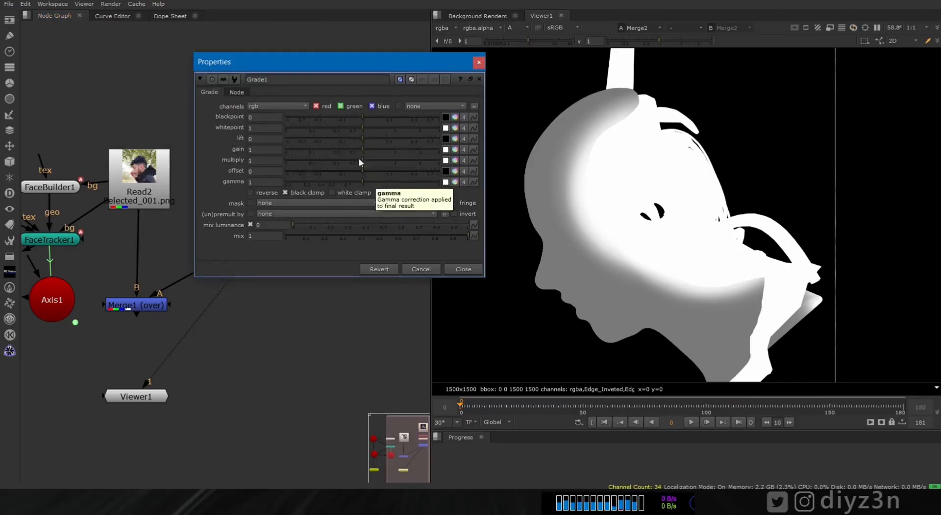
pyautogui.click(279, 106)
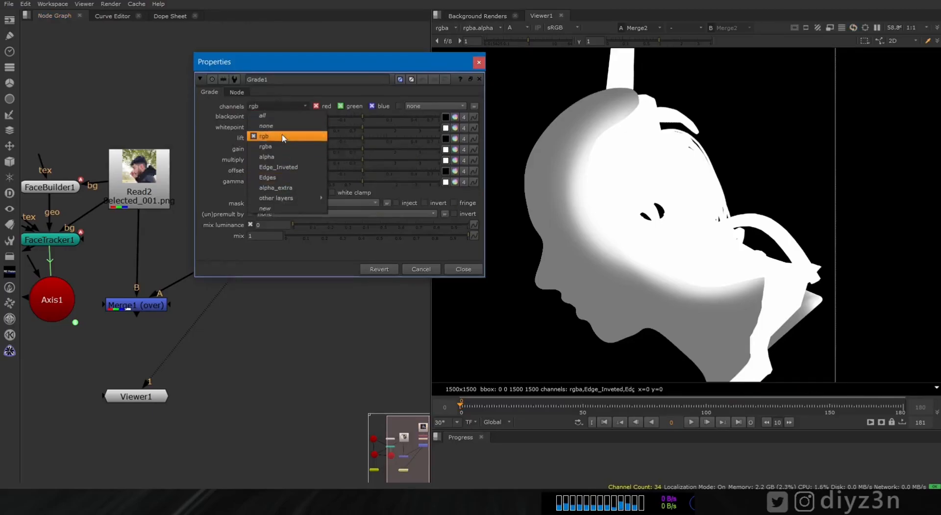
pyautogui.click(275, 177)
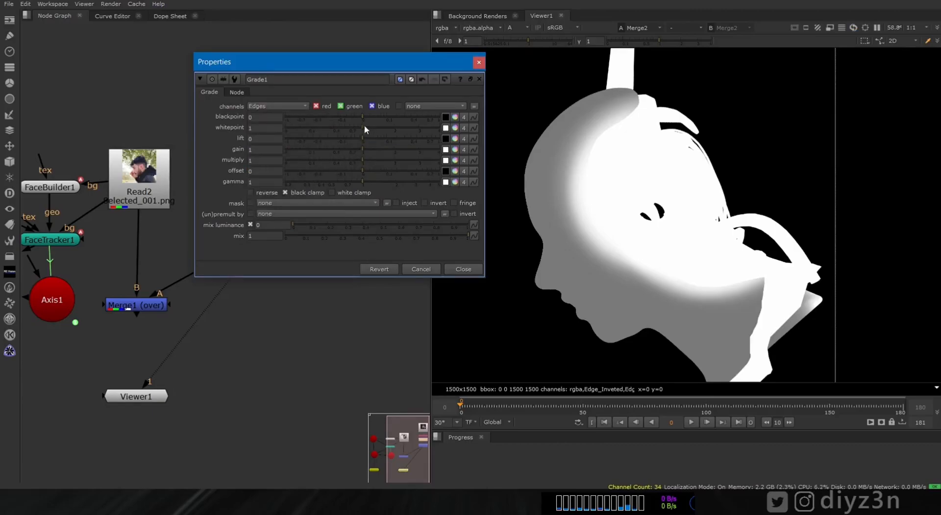
# Set the Edges grade's multiply to 1.26, close its properties and display Merge1's composite in the viewer.
pyautogui.moveTo(364, 161); pyautogui.dragTo(372, 161)
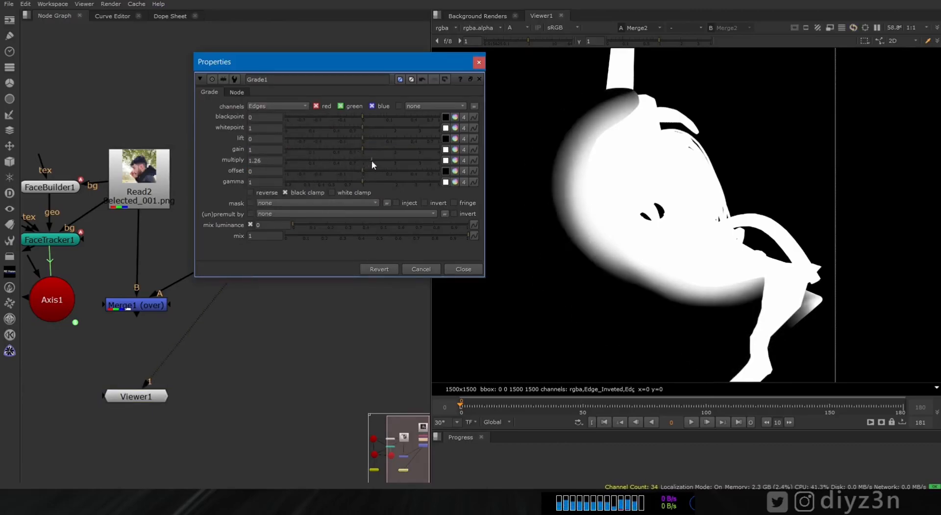
pyautogui.click(463, 269)
pyautogui.click(136, 304)
pyautogui.press('1')
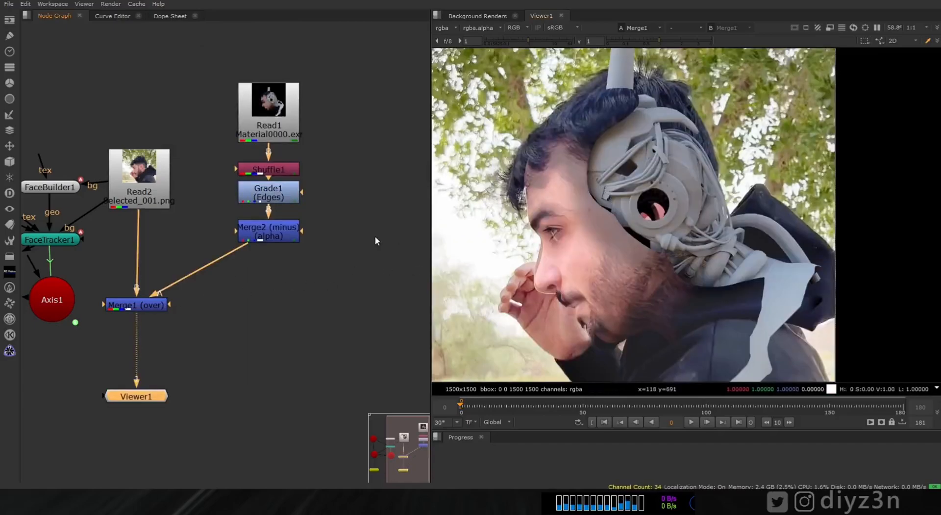
# Compare the composite with Merge2 disabled and enabled.
pyautogui.click(280, 237)
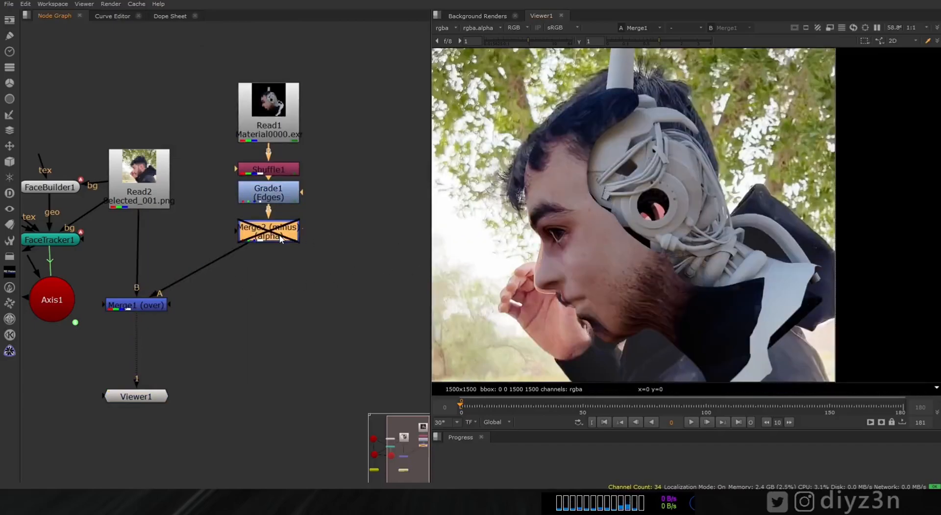
pyautogui.scroll(-2, 643, 186)
pyautogui.scroll(2, 643, 186)
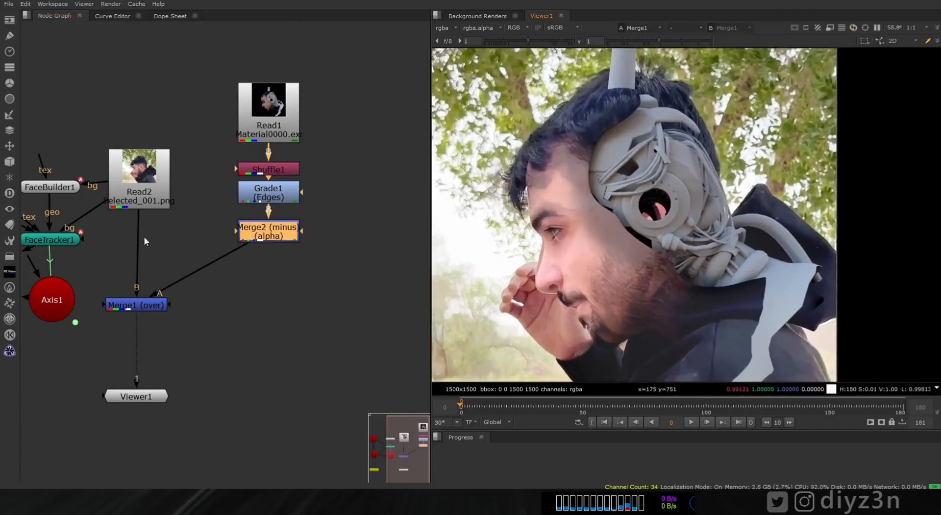
pyautogui.press('g')
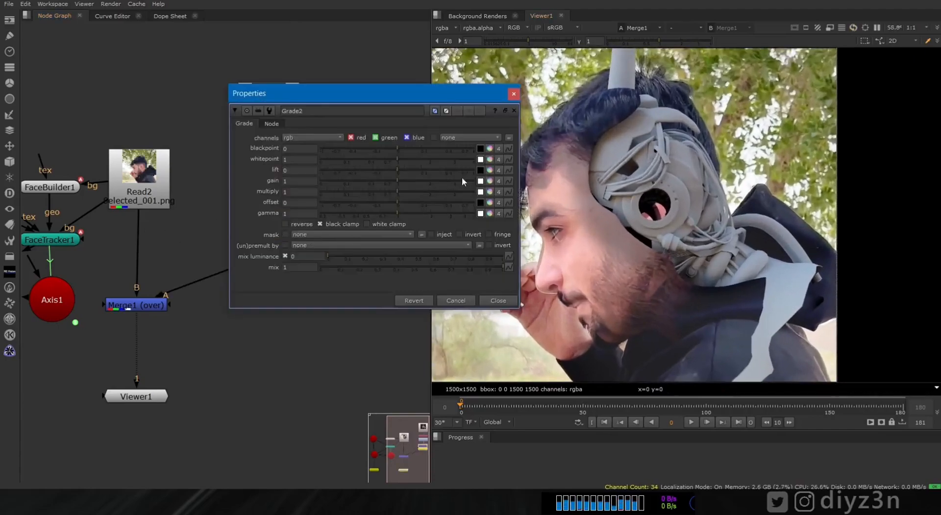
pyautogui.moveTo(402, 193); pyautogui.dragTo(442, 193)
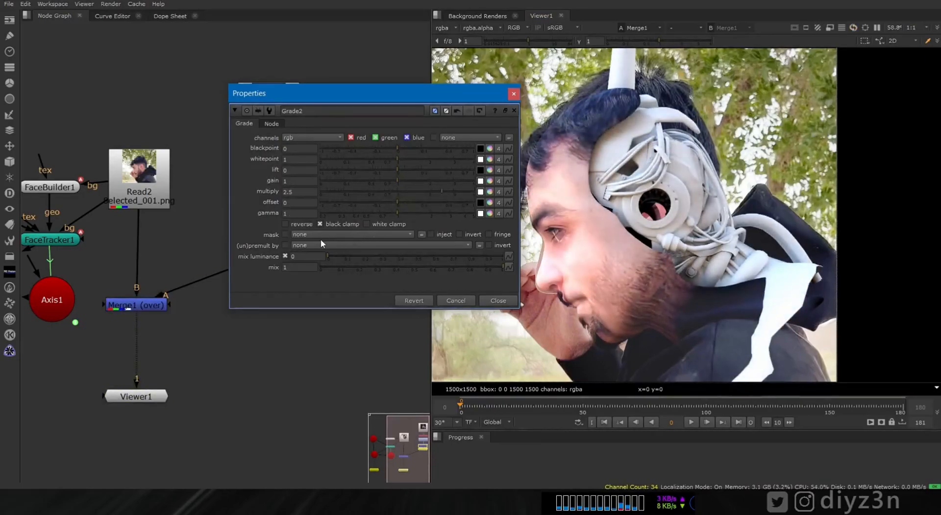
pyautogui.click(455, 300)
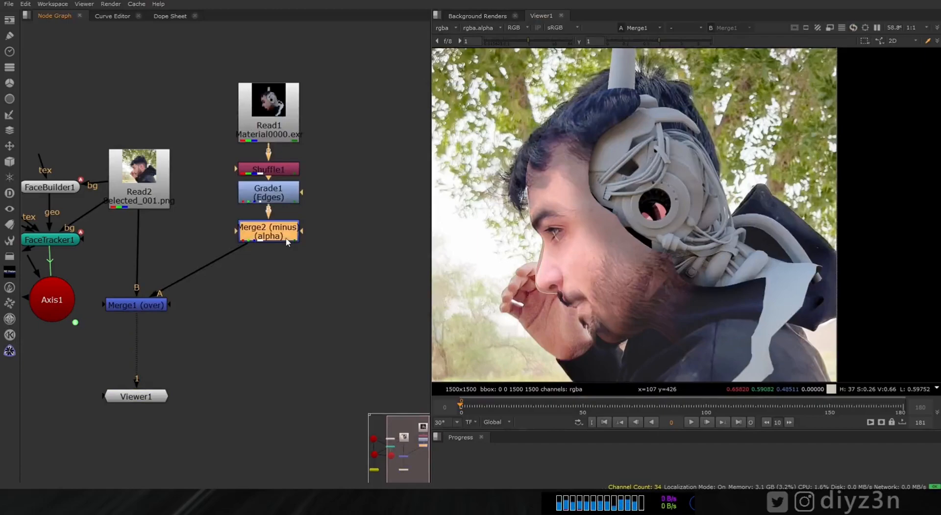
# Insert a Grade node after Merge2, set its rgb multiply to 3.25 and close its properties.
pyautogui.press('g')
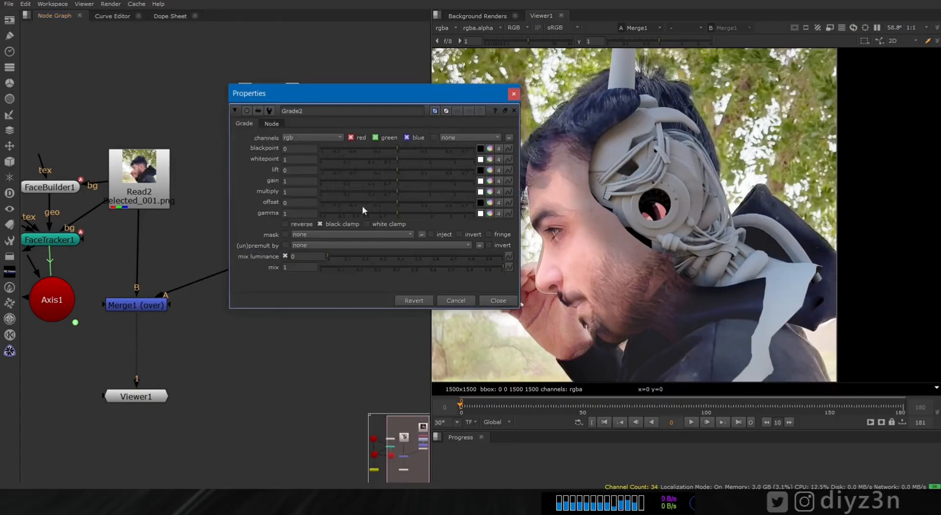
pyautogui.moveTo(403, 192); pyautogui.dragTo(460, 190)
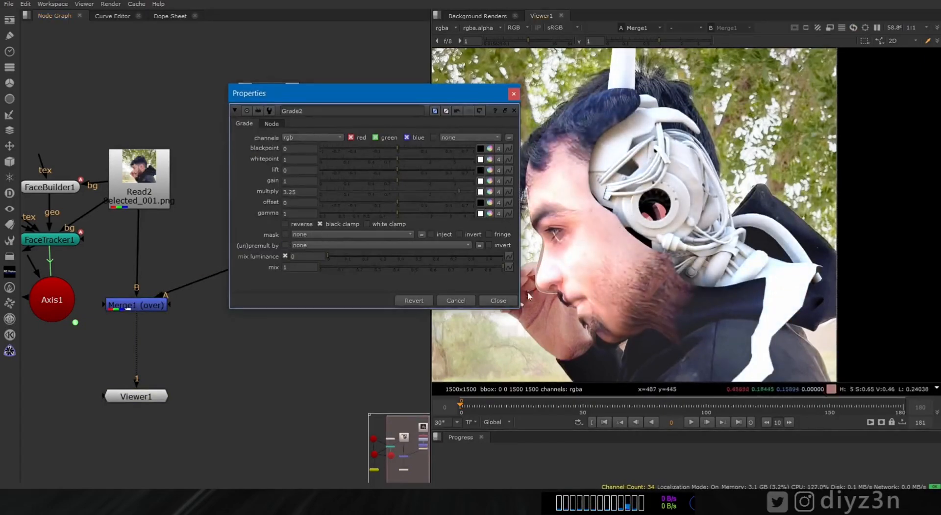
pyautogui.click(498, 300)
# Add a Premult node to the robotic head branch below the Merge2 node.
pyautogui.press('Tab')
pyautogui.write('premult')
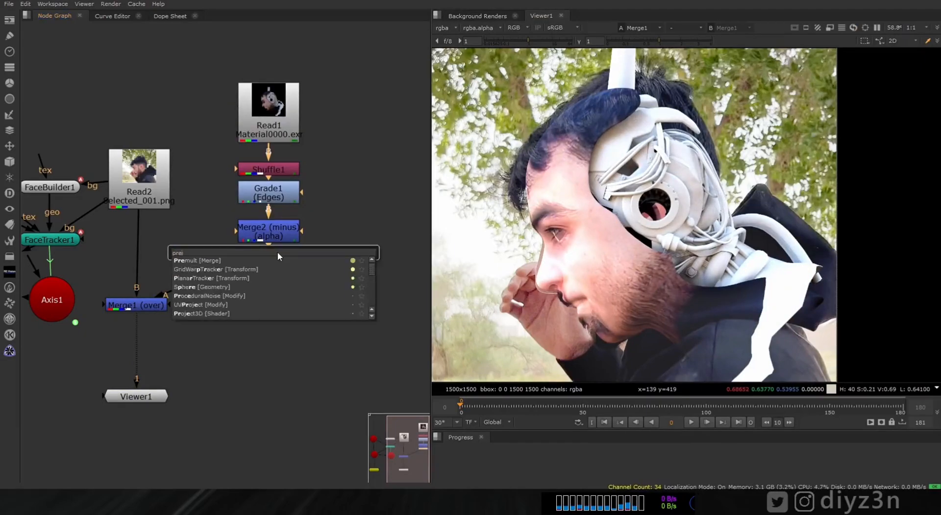
pyautogui.press('Return')
pyautogui.moveTo(469, 145); pyautogui.dragTo(184, 52)
pyautogui.click(363, 187)
# Lower Grade2's multiply to 1.9 to match the robotic head's brightness to the footage.
pyautogui.doubleClick(268, 257)
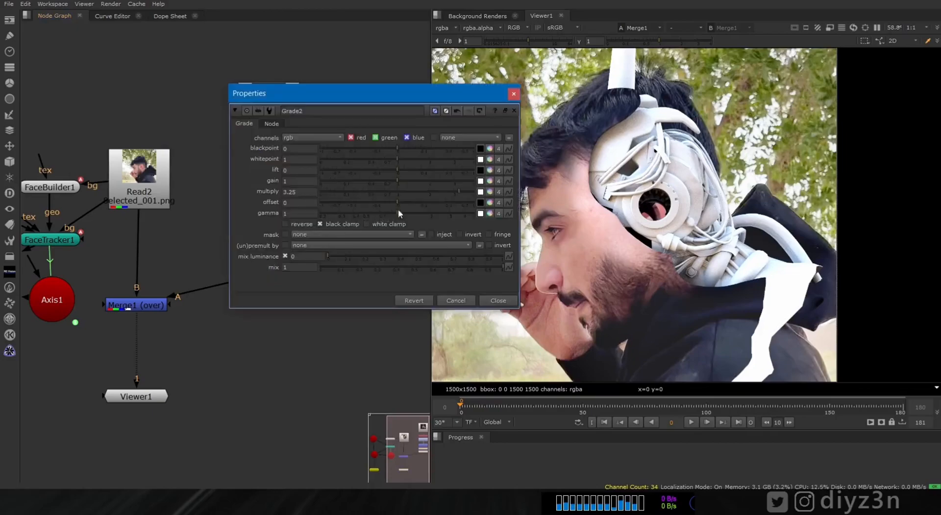
pyautogui.moveTo(454, 191); pyautogui.dragTo(429, 190)
pyautogui.moveTo(438, 99); pyautogui.dragTo(335, 86)
pyautogui.scroll(-5, 572, 198)
pyautogui.scroll(5, 583, 201)
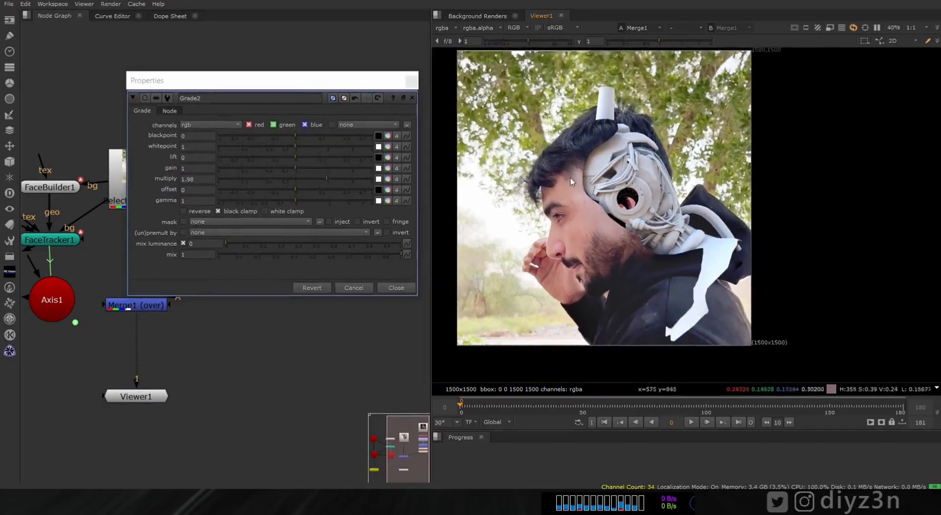
pyautogui.moveTo(330, 177); pyautogui.dragTo(326, 178)
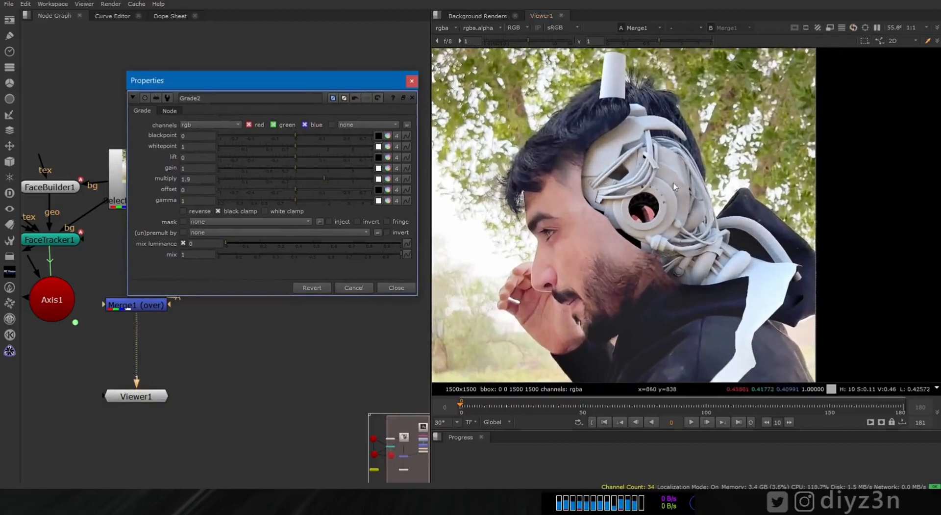
# Play back the composite from the first frame and examine the robotic head's motion blur closely at frame 96.
pyautogui.scroll(-1, 644, 211)
pyautogui.scroll(1, 643, 211)
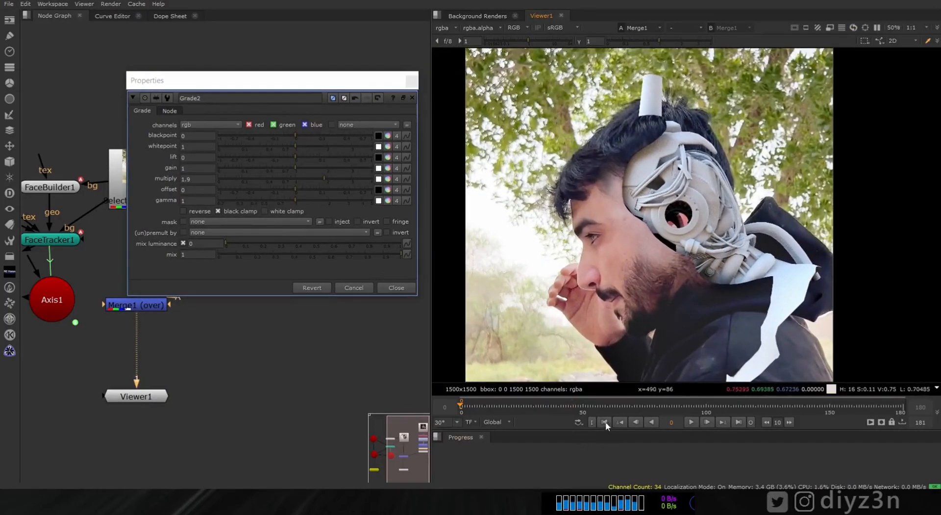
pyautogui.click(692, 422)
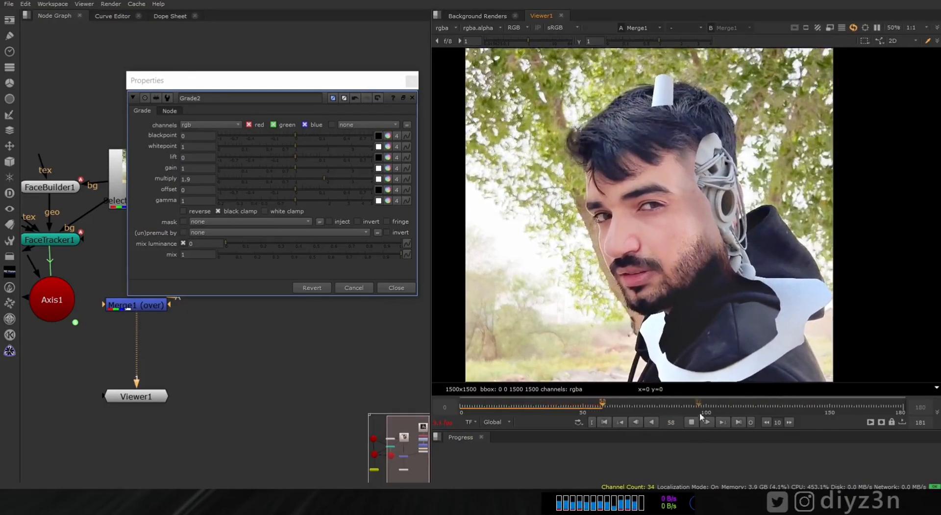
pyautogui.click(605, 420)
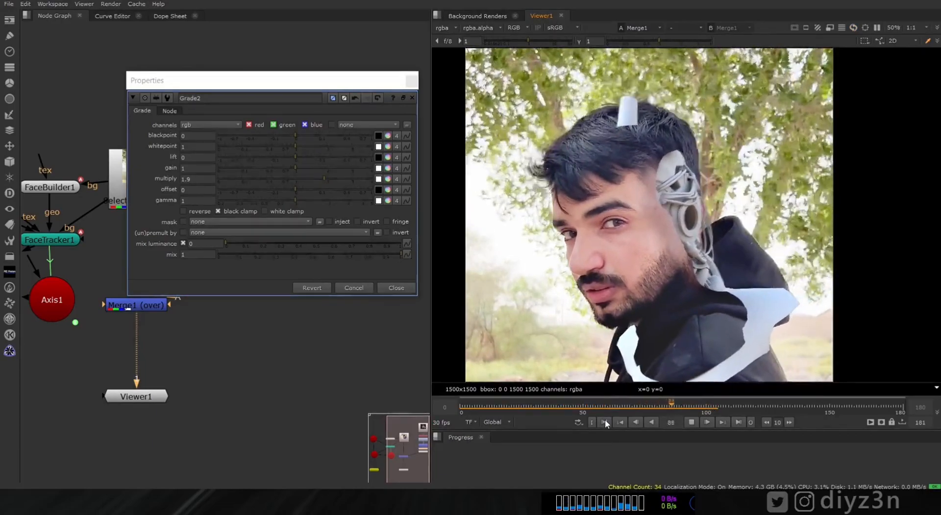
pyautogui.click(605, 420)
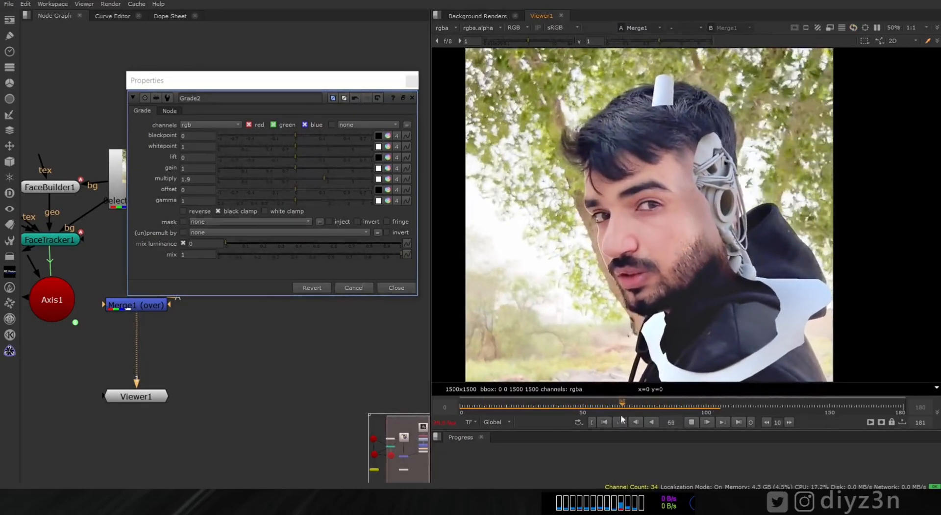
pyautogui.click(689, 422)
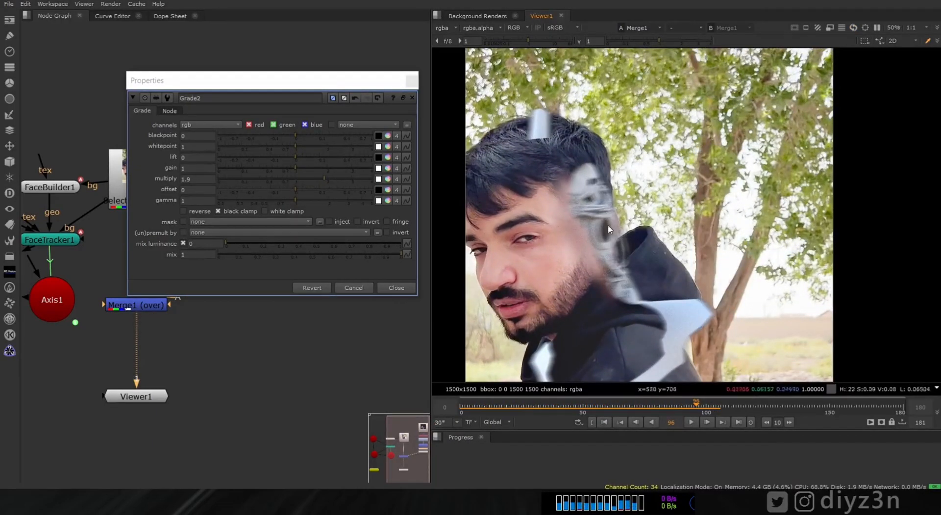
pyautogui.scroll(4, 526, 229)
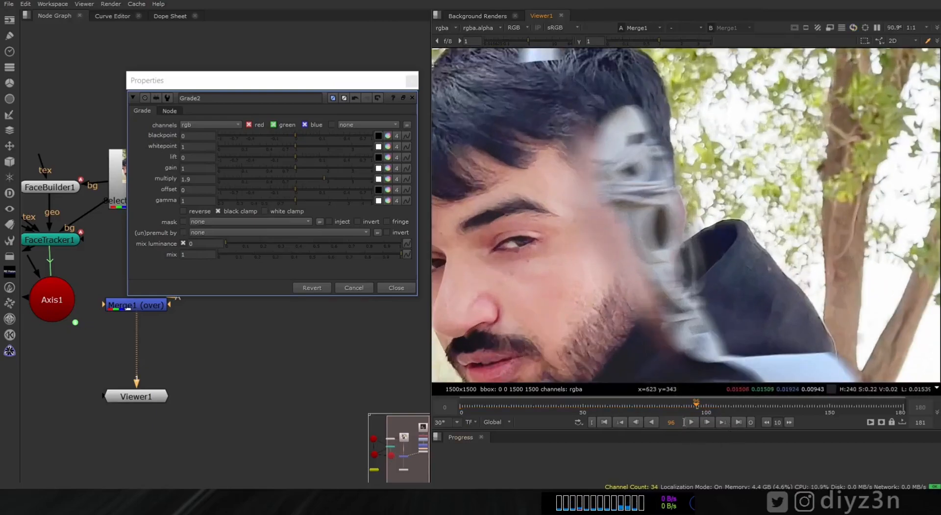
pyautogui.scroll(-4, 657, 260)
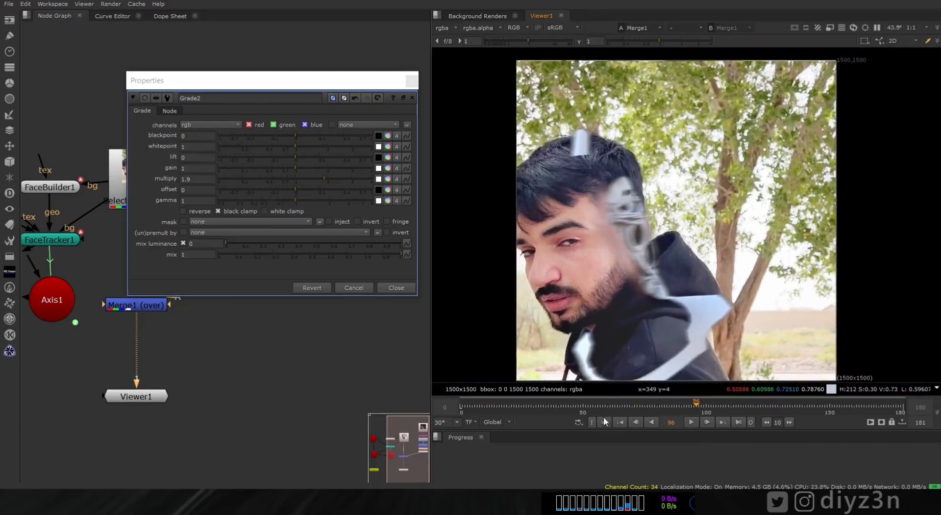
pyautogui.click(605, 421)
pyautogui.scroll(1, 711, 305)
pyautogui.click(691, 422)
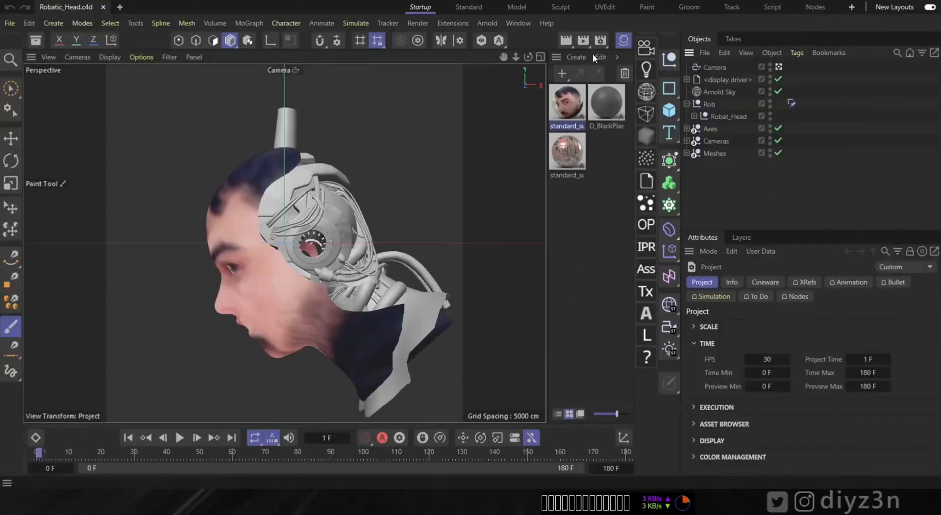
# Switch to Cinema 4D and set the motion blur length to 0.2 in the Arnold render settings.
pyautogui.hotkey('ctrl', 'b')
pyautogui.moveTo(599, 29); pyautogui.dragTo(352, 34)
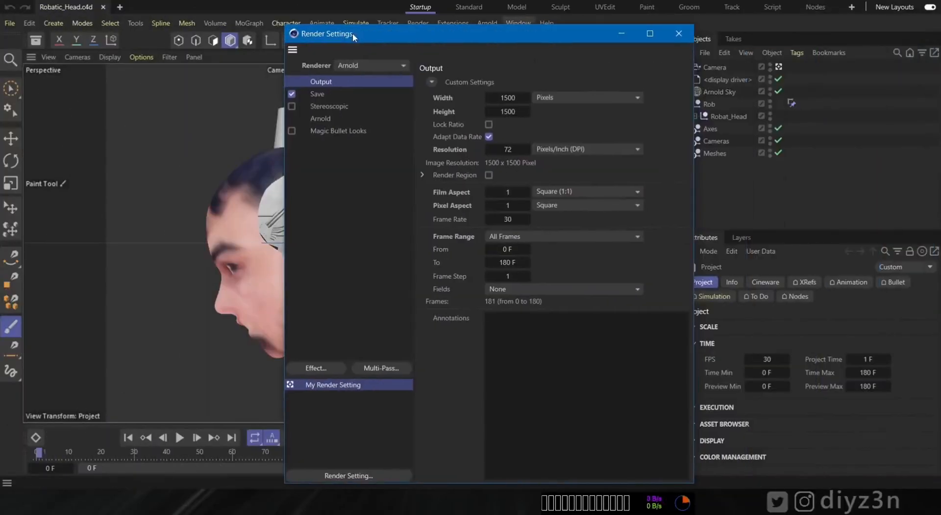
pyautogui.click(326, 119)
pyautogui.click(437, 116)
pyautogui.click(447, 162)
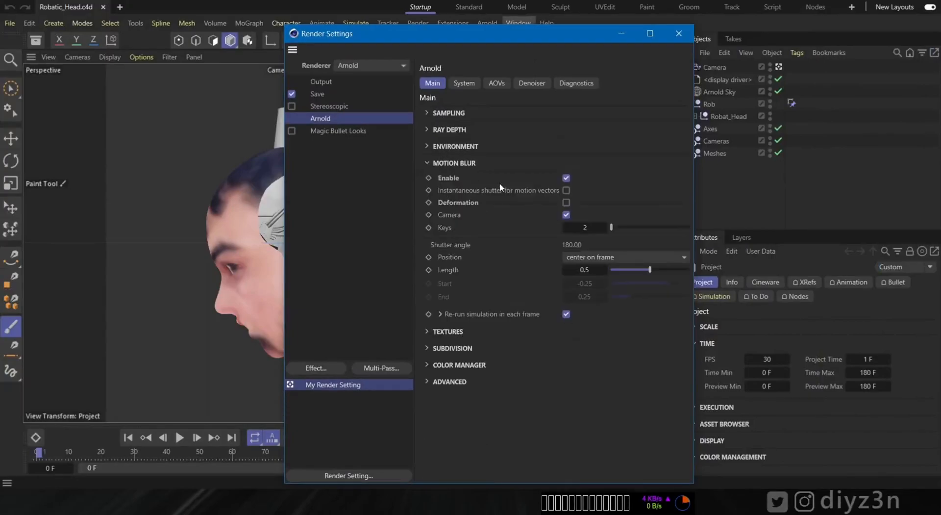
pyautogui.write('0.2')
pyautogui.press('Return')
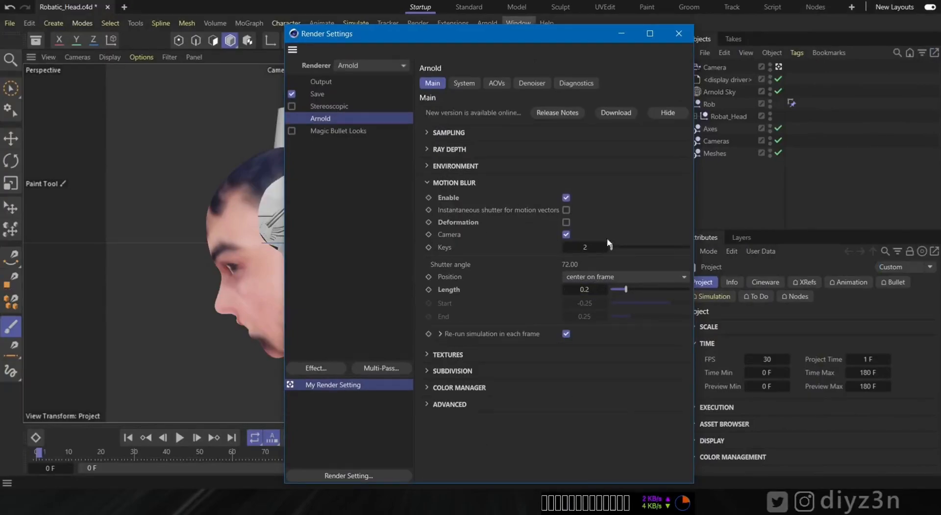
pyautogui.click(677, 33)
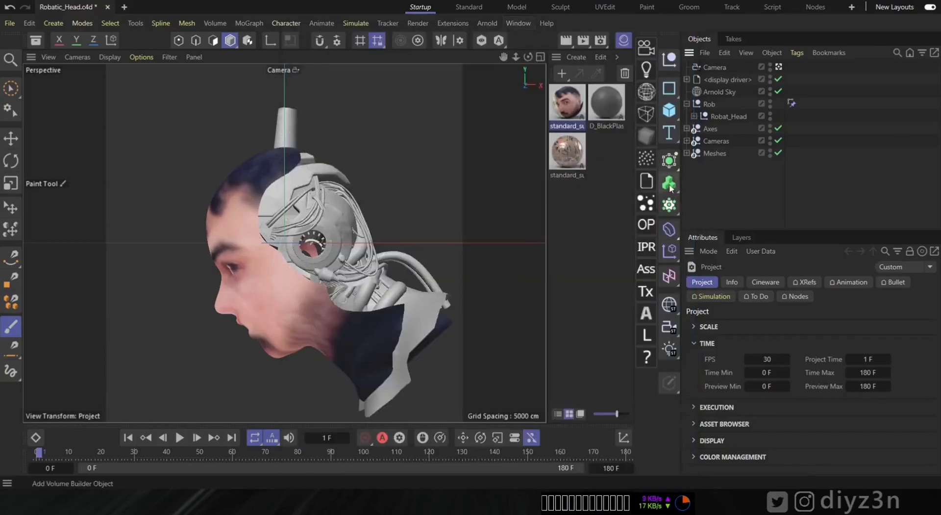
# Activate the Move tool and go to frame 28 of the animation.
pyautogui.write('e')
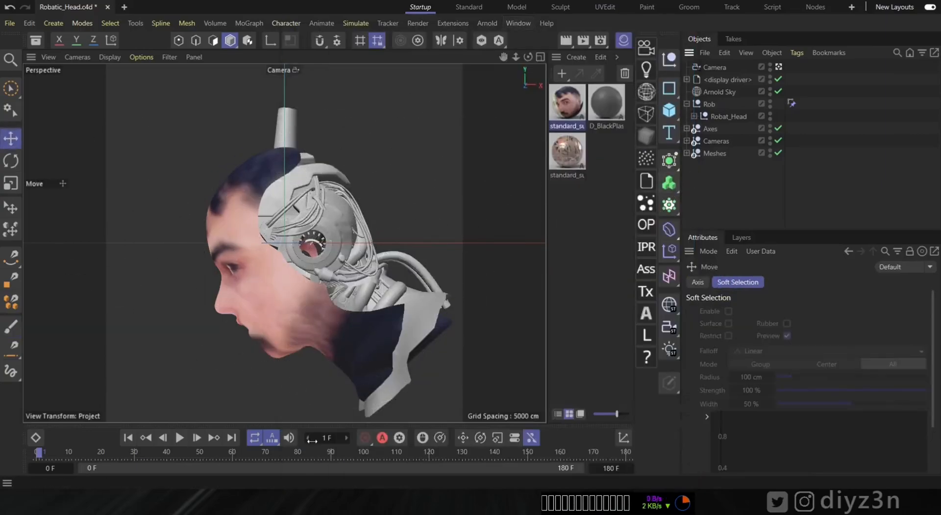
pyautogui.write('28')
pyautogui.press('Return')
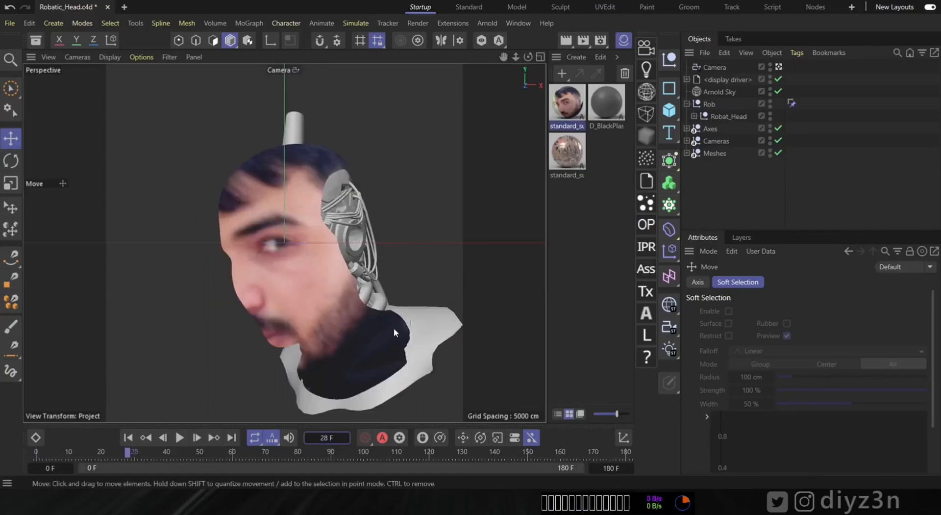
# Expand the Meshes hierarchy, delete the Face object under FaceTracker1 and enable the BK volume mesher.
pyautogui.click(687, 153)
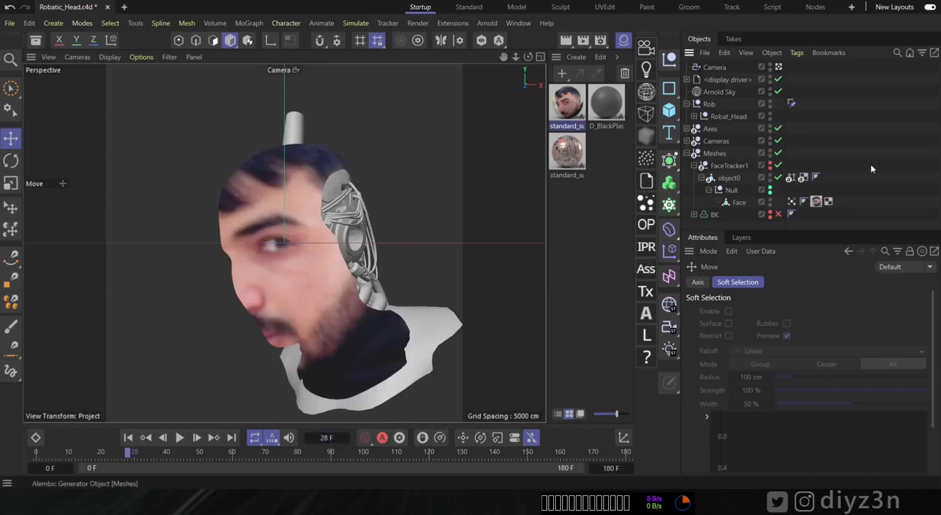
pyautogui.click(737, 203)
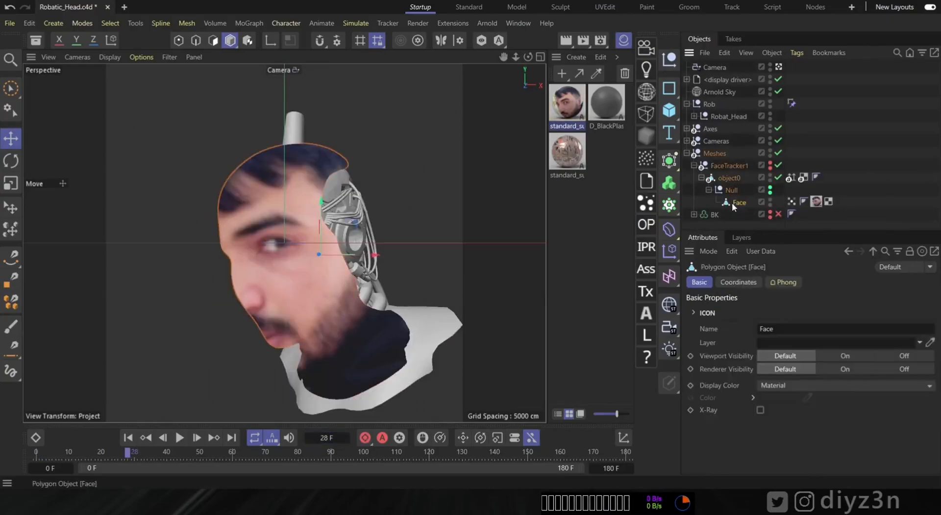
pyautogui.press('Delete')
pyautogui.keyDown('ctrl'); pyautogui.click(771, 203); pyautogui.keyUp('ctrl')
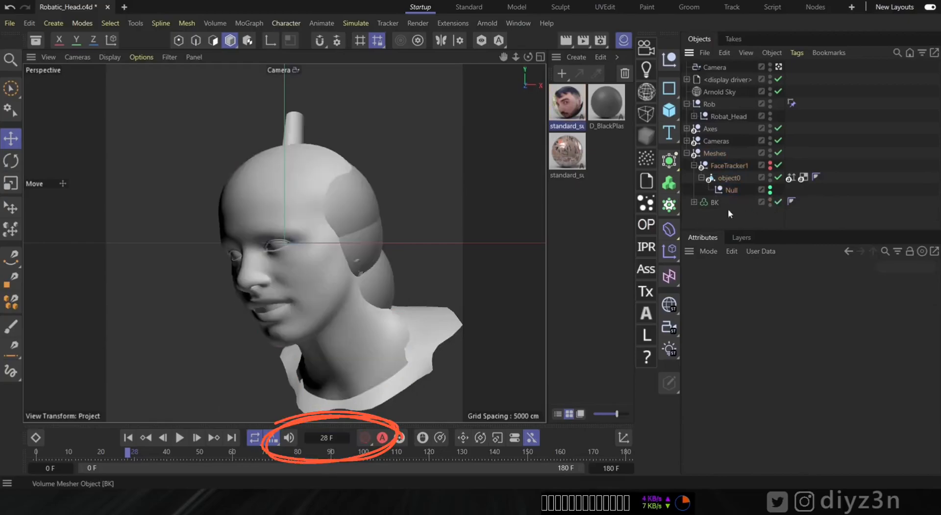
# Expand the BK hierarchy and enable its Volume Builder, with the Skine object selected.
pyautogui.click(694, 201)
pyautogui.scroll(-2, 735, 177)
pyautogui.click(791, 158)
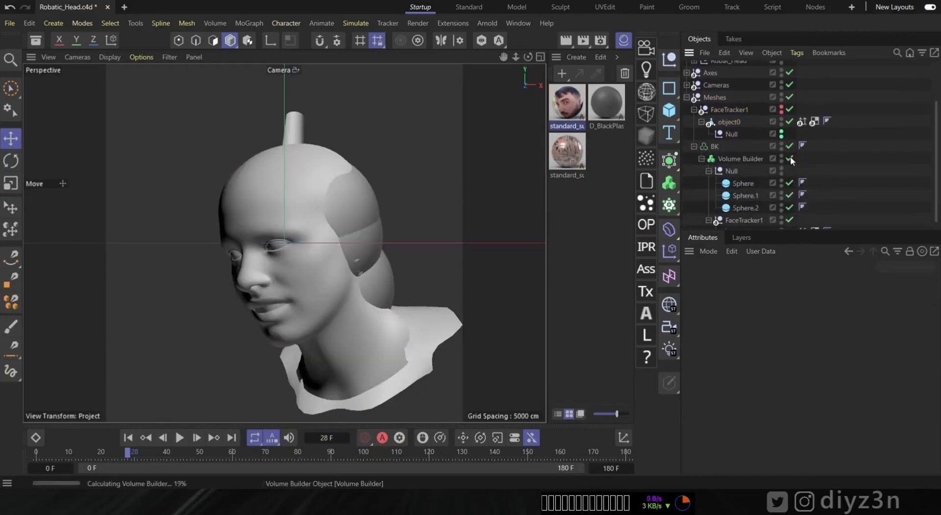
pyautogui.moveTo(940, 147)
pyautogui.mouseDown()
pyautogui.moveTo(938, 94)
pyautogui.moveTo(938, 156)
pyautogui.mouseUp()
pyautogui.click(739, 148)
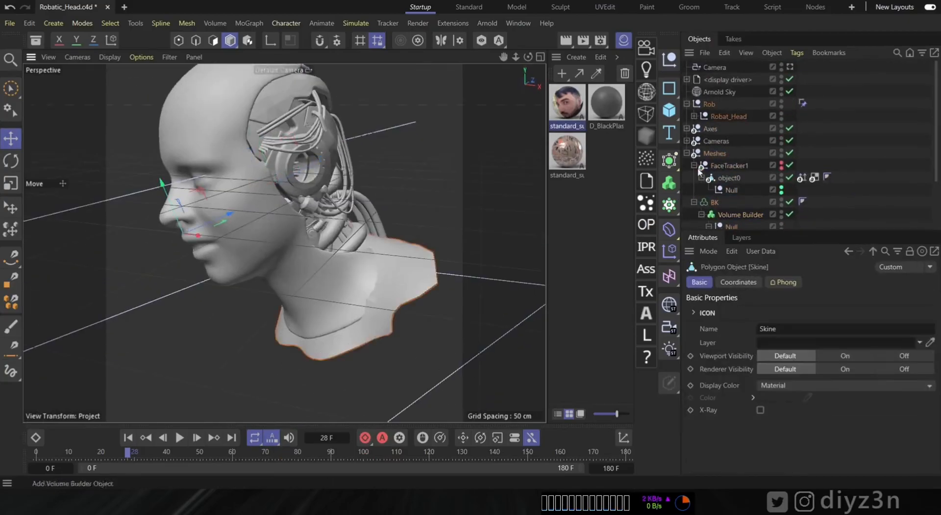
# Enlarge Sphere.2 and move it down below the jaw so that it cuts away the neck.
pyautogui.keyDown('alt'); pyautogui.moveTo(314, 216); pyautogui.dragTo(274, 218); pyautogui.keyUp('alt')
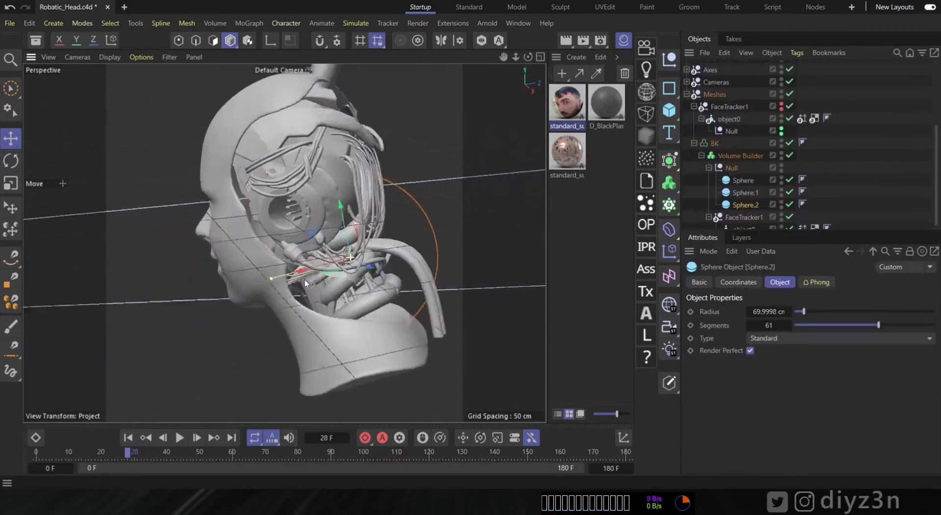
pyautogui.moveTo(233, 296); pyautogui.dragTo(216, 303)
pyautogui.moveTo(339, 206); pyautogui.dragTo(346, 229)
pyautogui.moveTo(347, 230)
pyautogui.keyDown('alt'); pyautogui.mouseDown()
pyautogui.moveTo(345, 252)
pyautogui.moveTo(343, 176)
pyautogui.mouseUp(); pyautogui.keyUp('alt')
pyautogui.moveTo(342, 228); pyautogui.dragTo(344, 245)
pyautogui.keyDown('alt'); pyautogui.moveTo(260, 253); pyautogui.dragTo(231, 262); pyautogui.keyUp('alt')
# Make Sphere.2 editable and enable soft selection for brush-selecting its points.
pyautogui.click(665, 382)
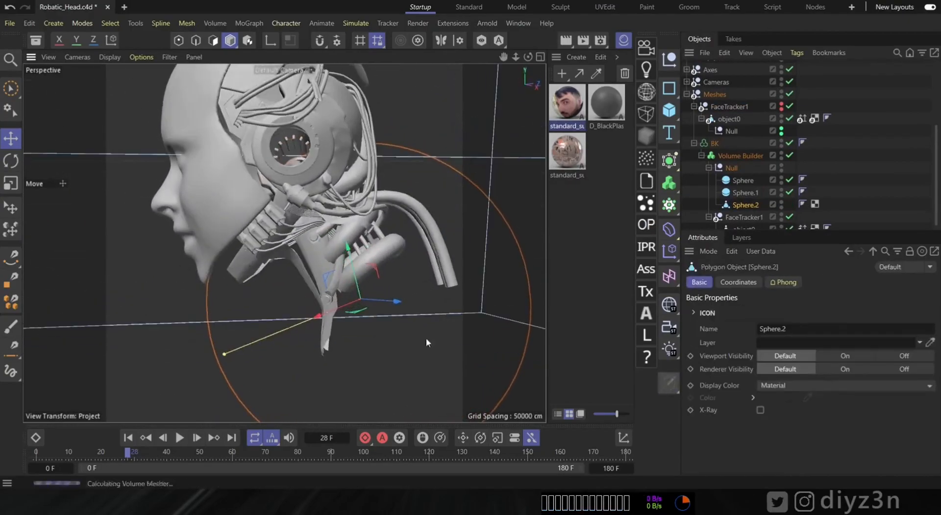
pyautogui.press('space')
pyautogui.click(729, 311)
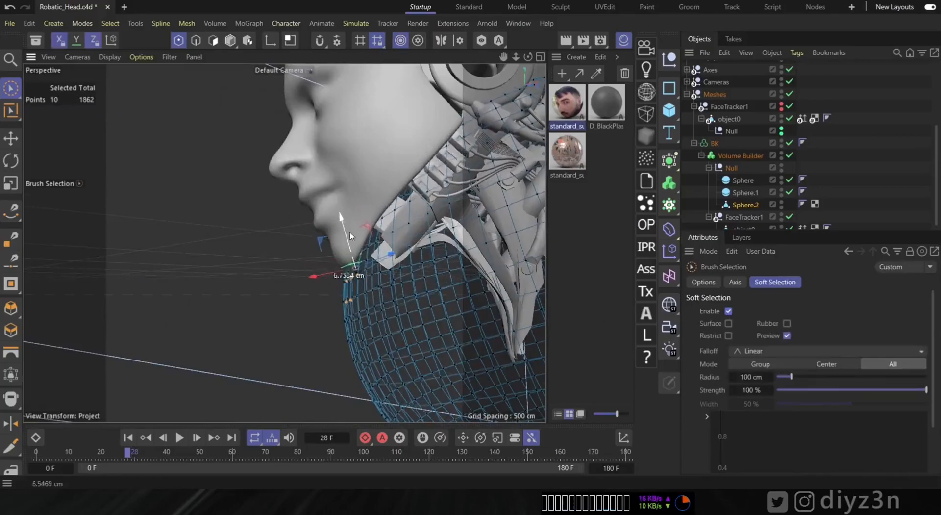
# Move the cutter spheres Sphere.1 and Sphere to refine the face mesh's cut edge around the mechanical ear.
pyautogui.moveTo(409, 263)
pyautogui.keyDown('alt'); pyautogui.mouseDown()
pyautogui.moveTo(368, 277)
pyautogui.moveTo(601, 230)
pyautogui.mouseUp(); pyautogui.keyUp('alt')
pyautogui.click(743, 180)
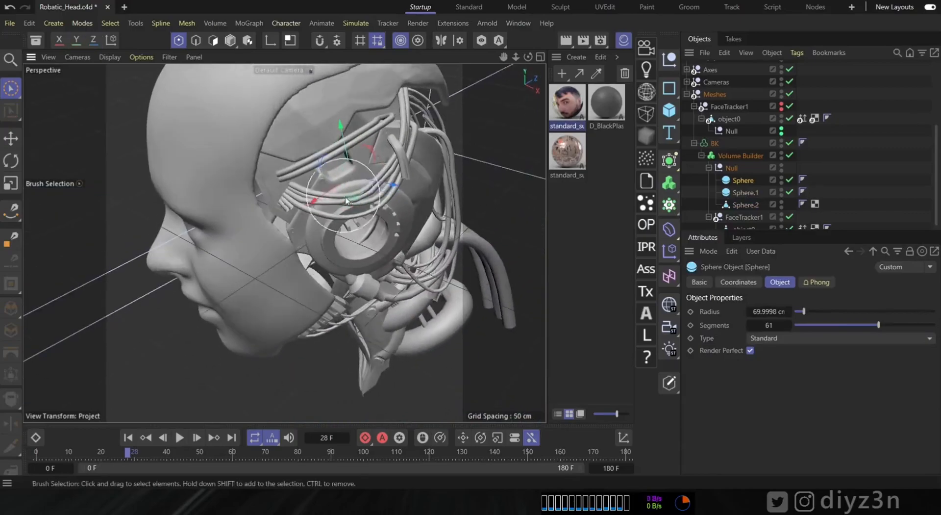
pyautogui.press('e')
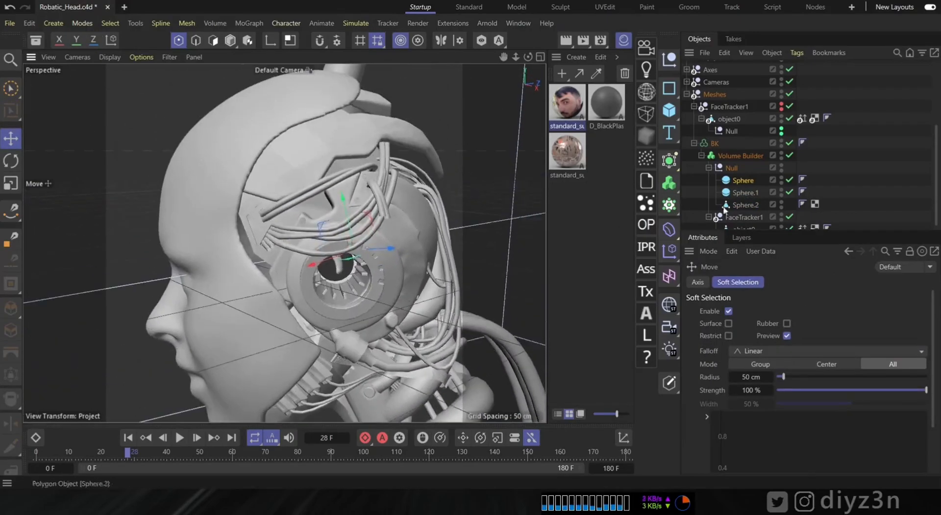
pyautogui.click(745, 192)
pyautogui.moveTo(307, 229); pyautogui.dragTo(294, 227)
pyautogui.click(743, 180)
pyautogui.moveTo(346, 206); pyautogui.dragTo(346, 210)
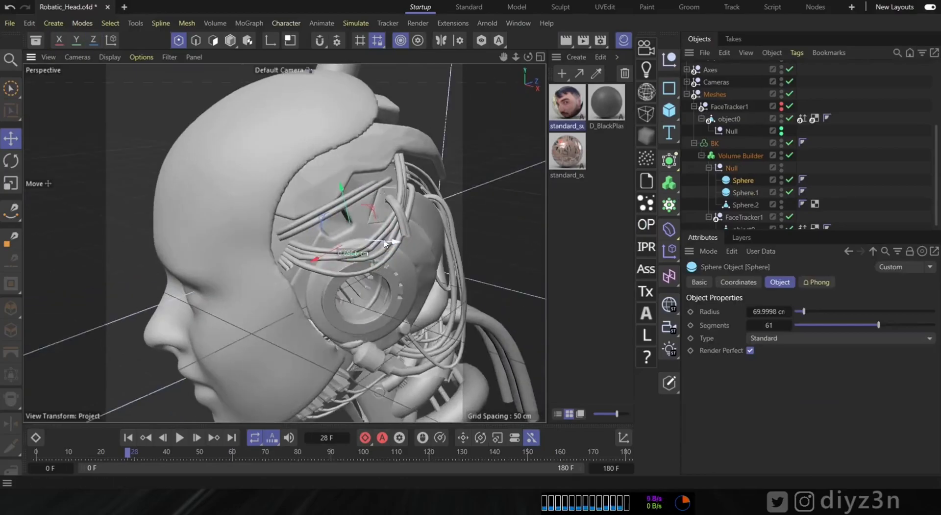
pyautogui.moveTo(383, 243); pyautogui.dragTo(404, 244)
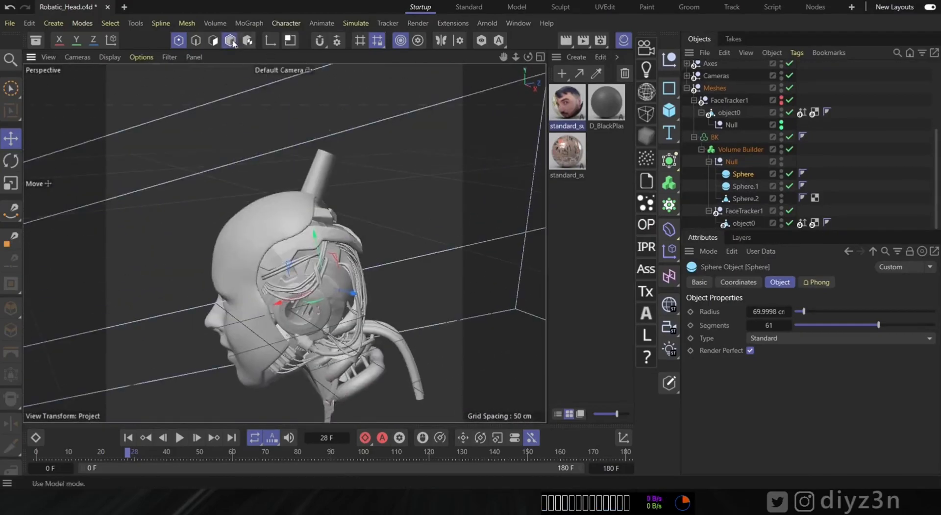
# Enlarge the Sphere cutter to a radius of about 83.5 cm in model mode and check the cut through the camera.
pyautogui.click(319, 167)
pyautogui.scroll(-5, 786, 208)
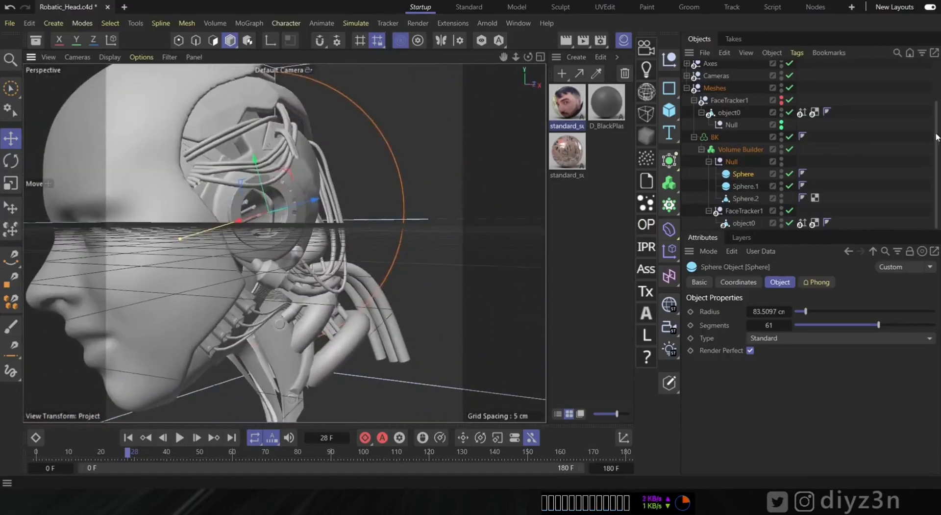
pyautogui.scroll(3, 808, 71)
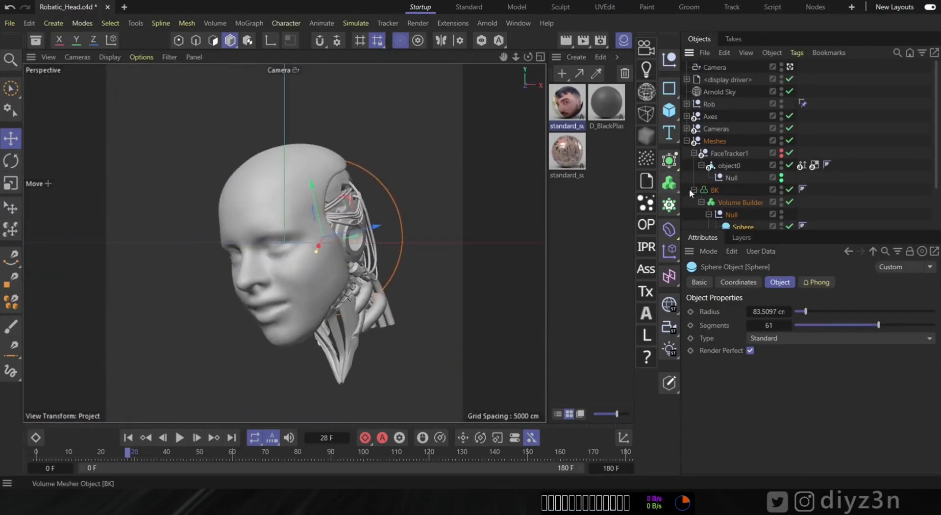
# Convert the BK volume mesher's current state to an object, parent the result to the Null under object0 and disable BK.
pyautogui.click(708, 189)
pyautogui.rightClick(708, 188)
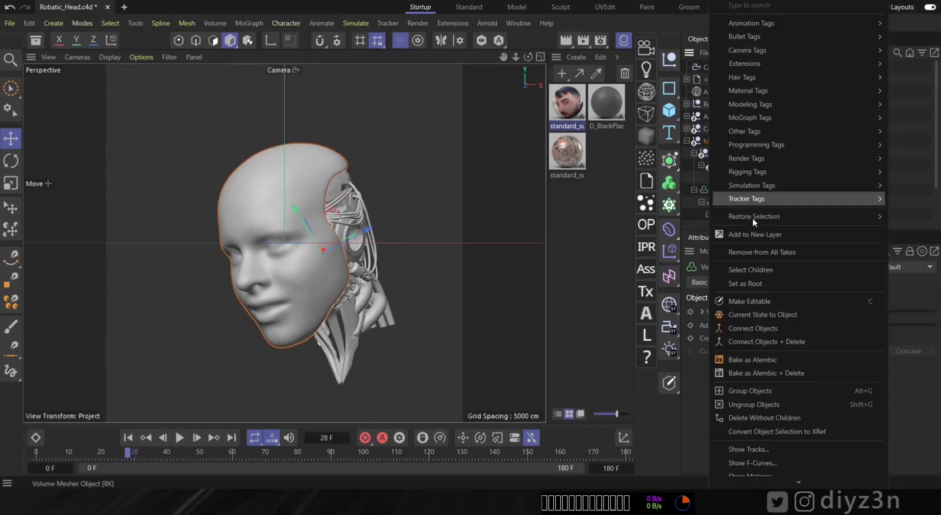
pyautogui.click(809, 315)
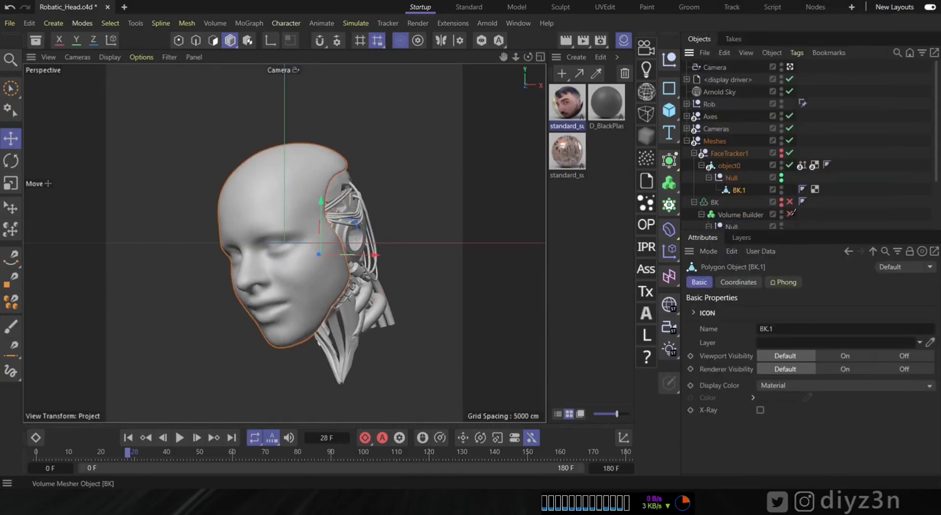
# Generate UVWs for BK.1 from a frontal projection and apply the standard_surface face material to it.
pyautogui.rightClick(740, 189)
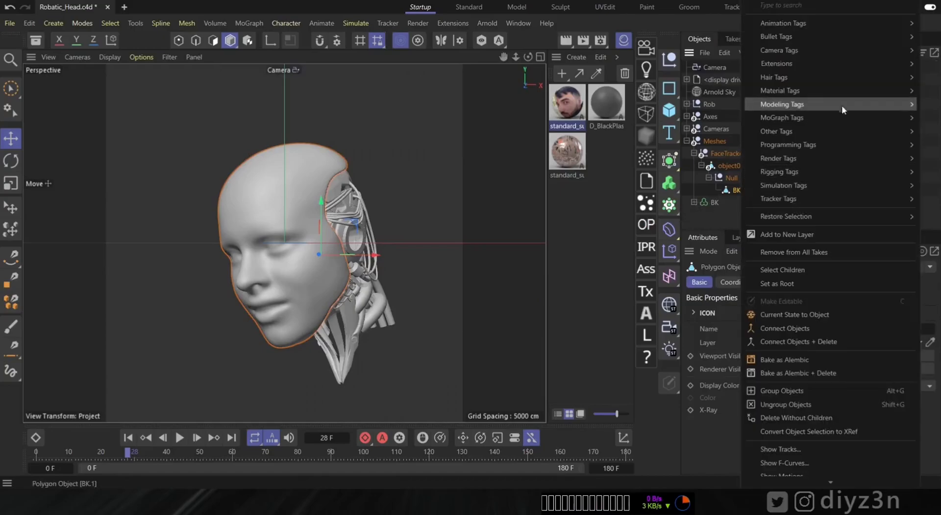
pyautogui.moveTo(790, 90)
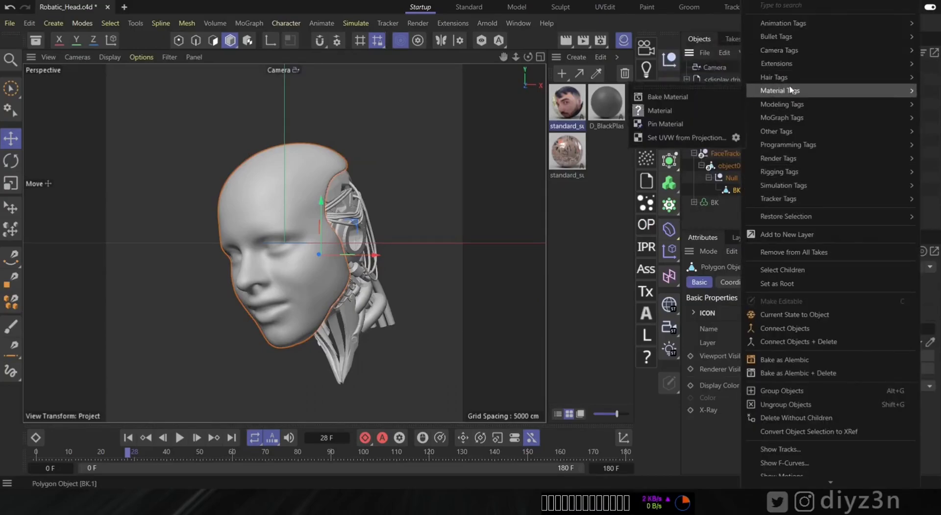
pyautogui.click(737, 136)
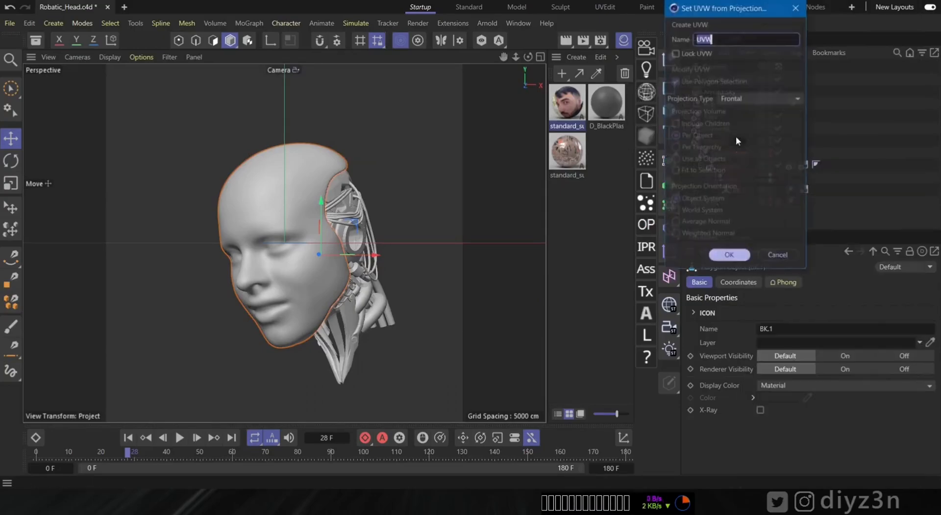
pyautogui.click(730, 254)
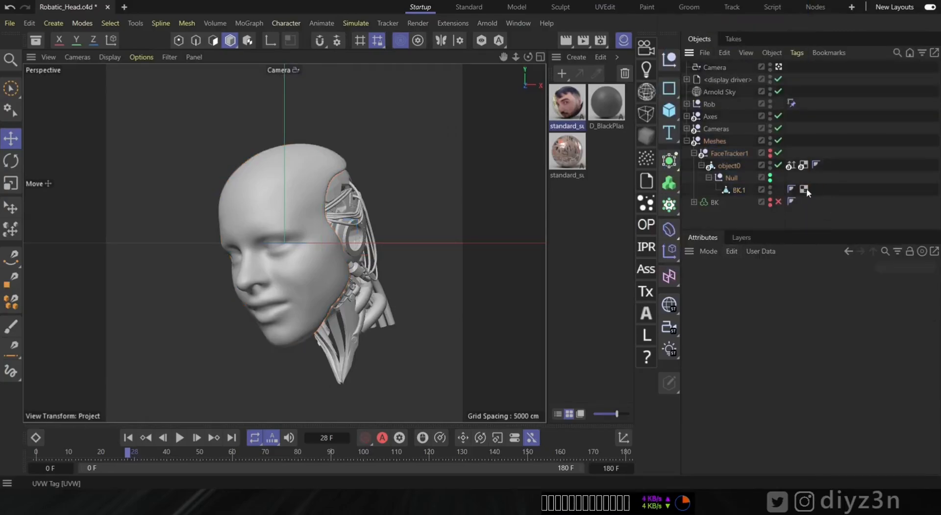
pyautogui.moveTo(567, 102); pyautogui.dragTo(739, 191)
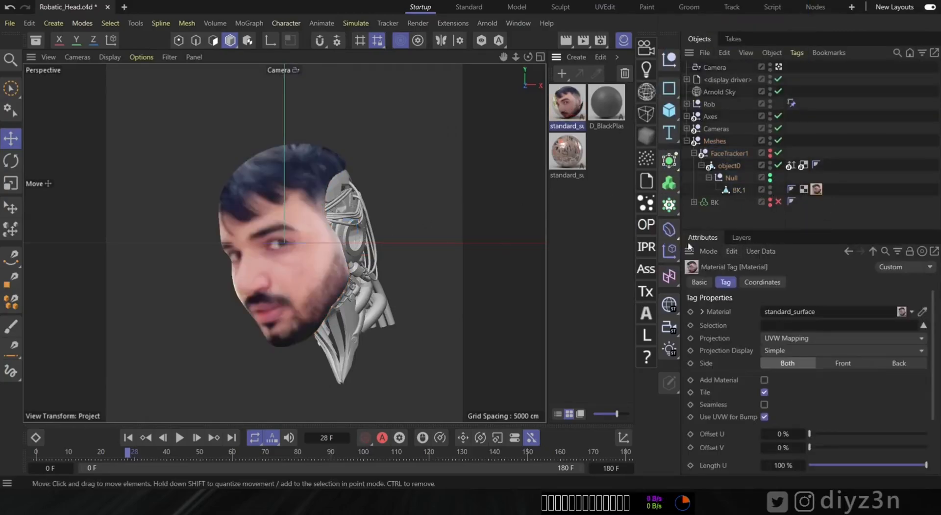
# Add a Vertex Map tag to BK.1.
pyautogui.click(843, 189)
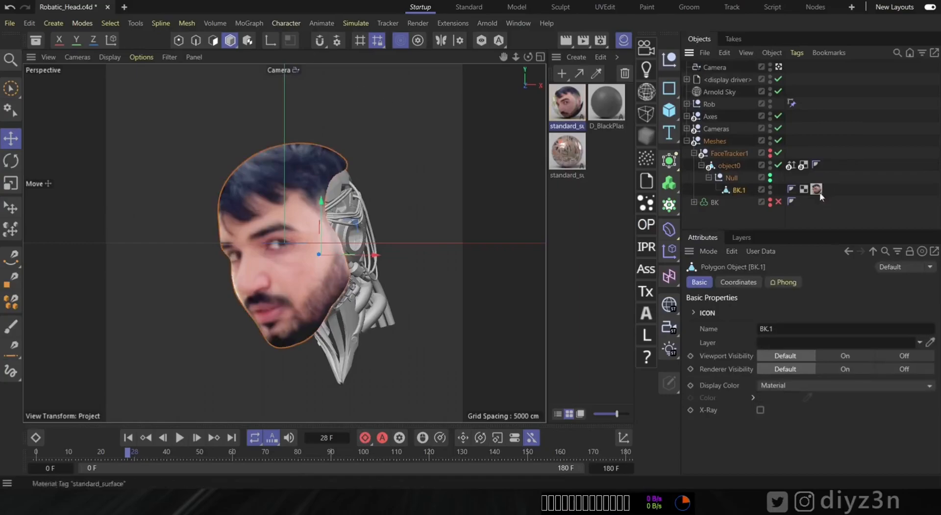
pyautogui.rightClick(737, 191)
pyautogui.moveTo(796, 90)
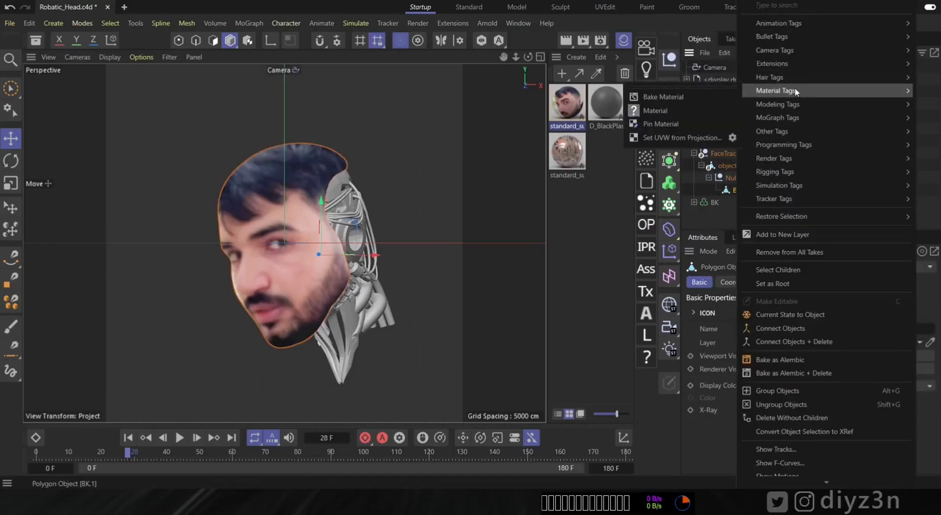
pyautogui.moveTo(772, 131)
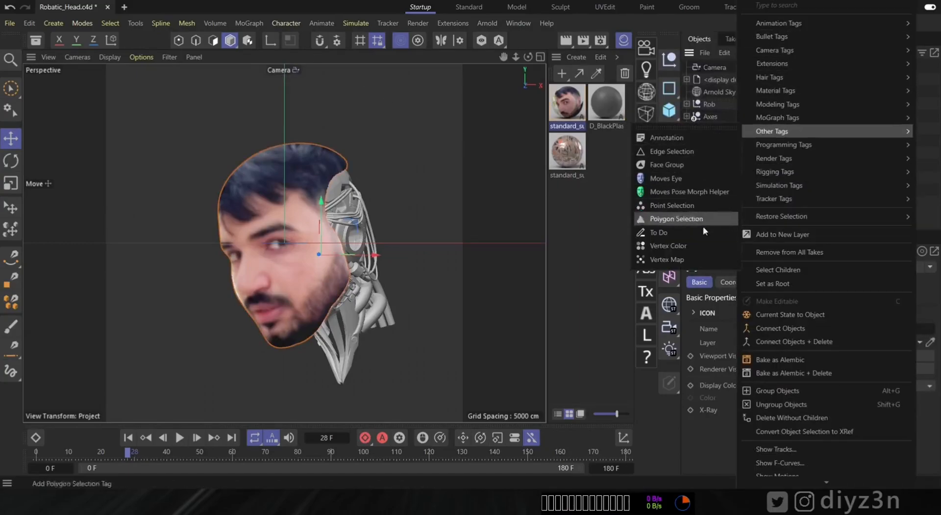
pyautogui.click(703, 218)
# Start painting BK.1's vertex map with the Paint Tool, adjusting the paint mode and brushing weight onto the front of the face.
pyautogui.click(779, 336)
pyautogui.click(774, 351)
pyautogui.click(769, 351)
pyautogui.click(778, 67)
pyautogui.click(779, 336)
pyautogui.click(776, 368)
pyautogui.moveTo(345, 363)
pyautogui.mouseDown()
pyautogui.moveTo(343, 197)
pyautogui.moveTo(362, 294)
pyautogui.mouseUp()
pyautogui.keyDown('alt'); pyautogui.moveTo(319, 254); pyautogui.dragTo(441, 343); pyautogui.keyUp('alt')
pyautogui.click(779, 337)
pyautogui.click(775, 351)
pyautogui.moveTo(153, 249); pyautogui.dragTo(228, 170)
# Complete the face weights in Add mode with Visible Only off, fading them towards the cut edge, and check frame 31 through the camera.
pyautogui.click(846, 384)
pyautogui.moveTo(309, 196); pyautogui.dragTo(237, 195)
pyautogui.moveTo(236, 196)
pyautogui.keyDown('alt'); pyautogui.mouseDown()
pyautogui.moveTo(310, 88)
pyautogui.moveTo(131, 358)
pyautogui.moveTo(304, 338)
pyautogui.mouseUp(); pyautogui.keyUp('alt')
pyautogui.moveTo(243, 349)
pyautogui.keyDown('alt'); pyautogui.mouseDown()
pyautogui.moveTo(330, 317)
pyautogui.moveTo(419, 306)
pyautogui.moveTo(400, 348)
pyautogui.mouseUp(); pyautogui.keyUp('alt')
pyautogui.click(846, 383)
pyautogui.keyDown('alt'); pyautogui.moveTo(404, 239); pyautogui.dragTo(410, 293, button='middle'); pyautogui.keyUp('alt')
pyautogui.moveTo(221, 299)
pyautogui.mouseDown()
pyautogui.moveTo(217, 130)
pyautogui.moveTo(230, 108)
pyautogui.mouseUp()
pyautogui.moveTo(368, 155)
pyautogui.keyDown('alt'); pyautogui.mouseDown()
pyautogui.moveTo(378, 194)
pyautogui.moveTo(293, 226)
pyautogui.moveTo(323, 246)
pyautogui.moveTo(281, 315)
pyautogui.mouseUp(); pyautogui.keyUp('alt')
pyautogui.moveTo(366, 163)
pyautogui.keyDown('alt'); pyautogui.mouseDown()
pyautogui.moveTo(390, 217)
pyautogui.moveTo(316, 342)
pyautogui.mouseUp(); pyautogui.keyUp('alt')
pyautogui.moveTo(258, 289)
pyautogui.mouseDown()
pyautogui.moveTo(258, 276)
pyautogui.moveTo(257, 329)
pyautogui.mouseUp()
pyautogui.moveTo(375, 264); pyautogui.dragTo(326, 267, button='middle')
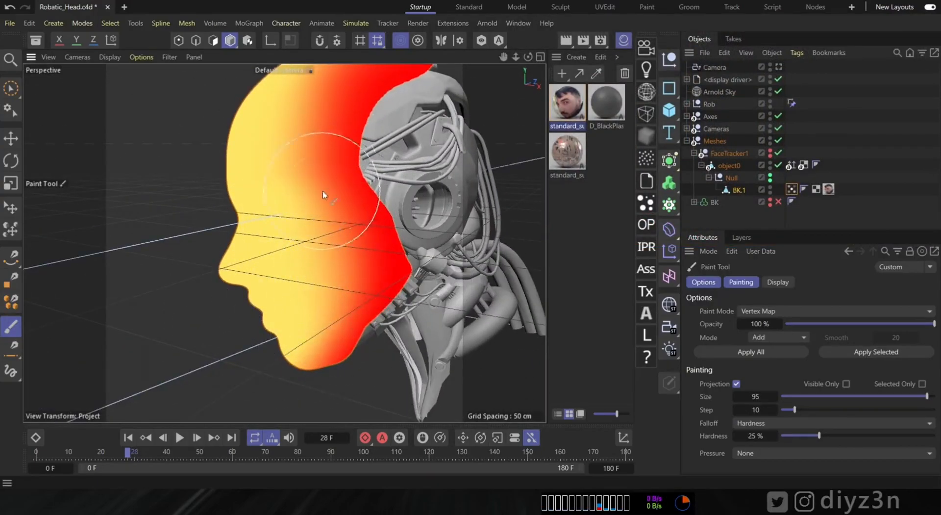
pyautogui.click(778, 67)
pyautogui.moveTo(129, 453)
pyautogui.mouseDown()
pyautogui.moveTo(116, 458)
pyautogui.moveTo(164, 464)
pyautogui.moveTo(137, 460)
pyautogui.mouseUp()
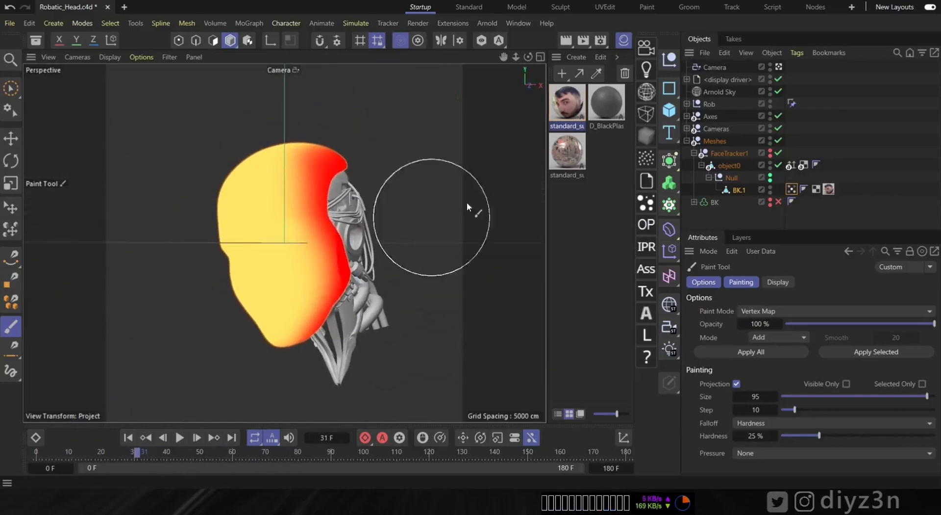
# Assign BK.1's vertex map to both Vertex Map nodes in the face material, including the inverted one.
pyautogui.doubleClick(567, 100)
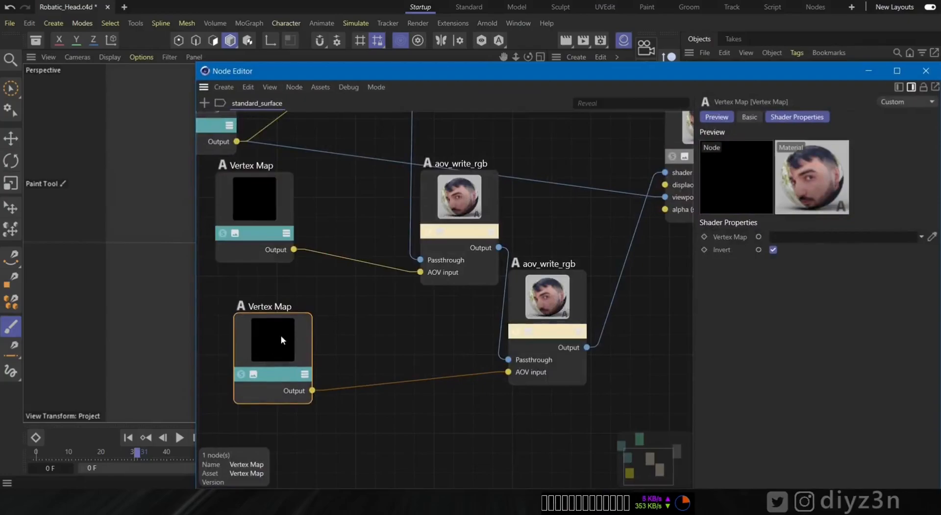
pyautogui.click(255, 245)
pyautogui.moveTo(773, 76); pyautogui.dragTo(492, 49)
pyautogui.moveTo(792, 189); pyautogui.dragTo(790, 402)
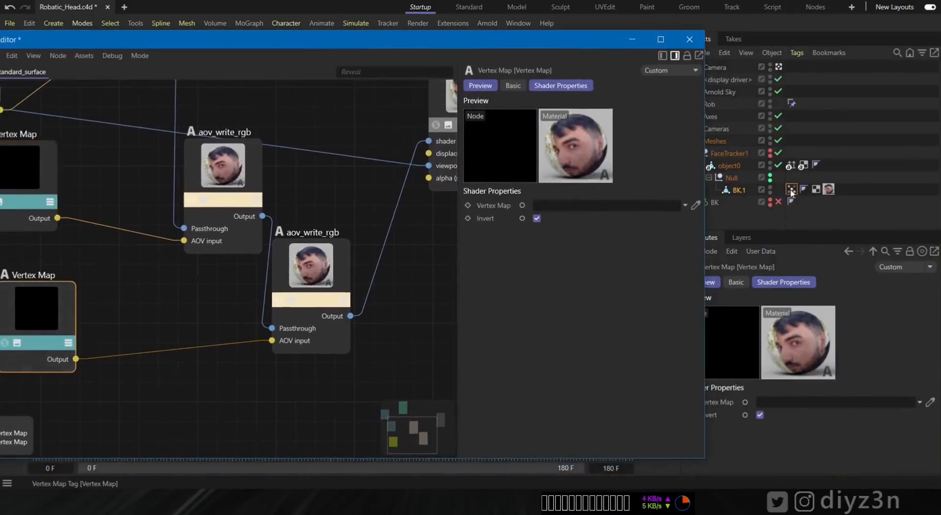
pyautogui.moveTo(792, 191); pyautogui.dragTo(789, 402)
pyautogui.click(690, 40)
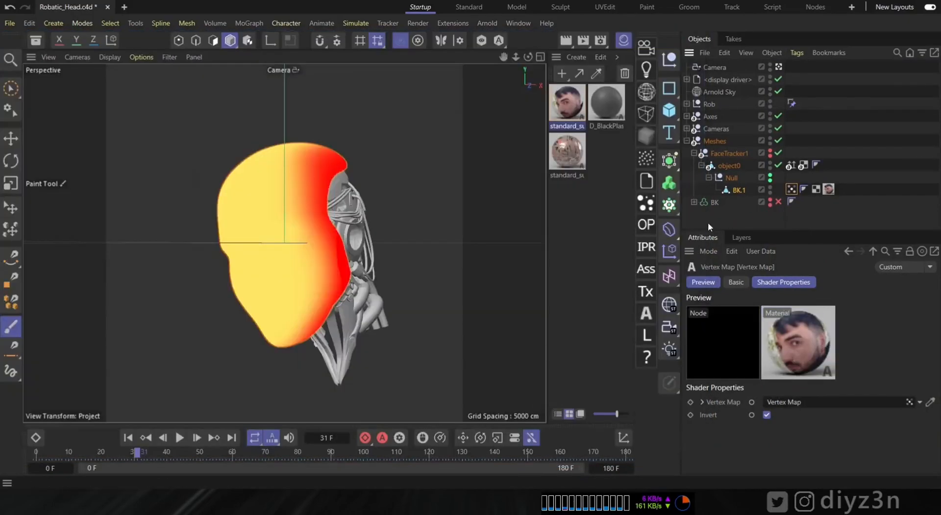
# Expand the Rob hierarchy and start an Arnold IPR render to check the Edges AOV and the beauty pass.
pyautogui.click(686, 104)
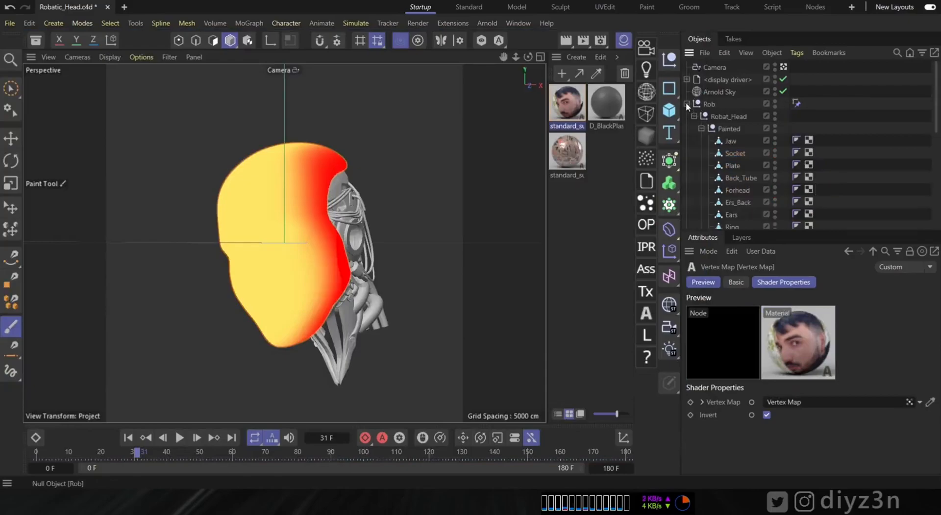
pyautogui.click(645, 249)
pyautogui.moveTo(416, 121); pyautogui.dragTo(707, 324)
pyautogui.moveTo(794, 336); pyautogui.dragTo(638, 332)
pyautogui.click(584, 397)
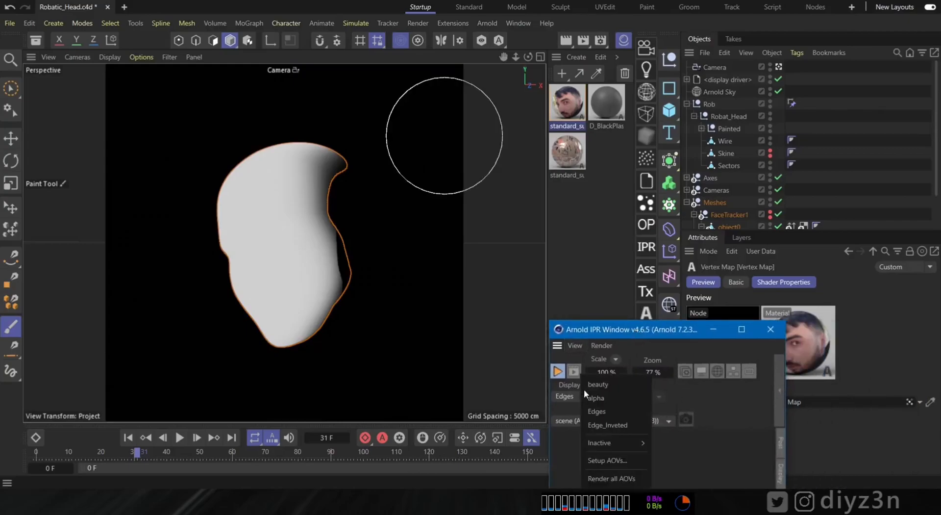
pyautogui.click(584, 389)
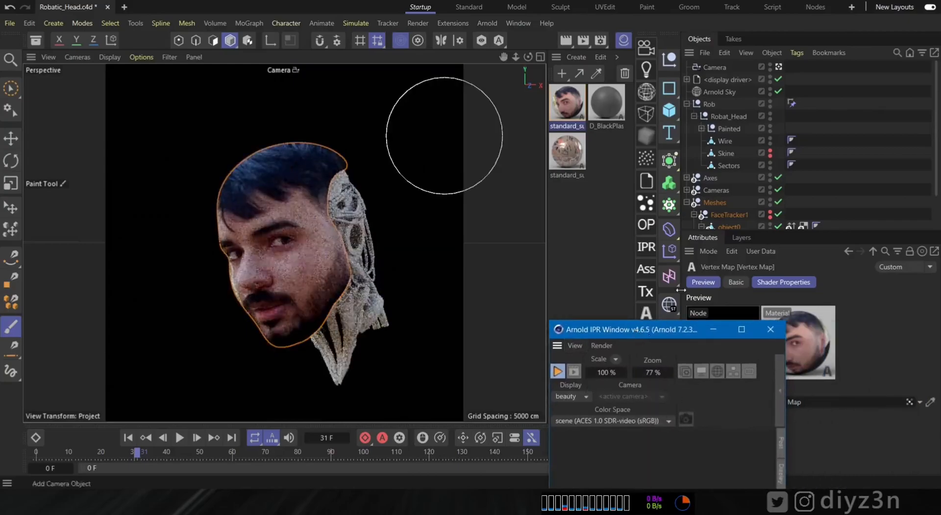
# Apply the metallic standard_surface material to the Painted group and the black plastic material to Wire, previewing at frame 0.
pyautogui.click(10, 142)
pyautogui.moveTo(571, 154); pyautogui.dragTo(723, 128)
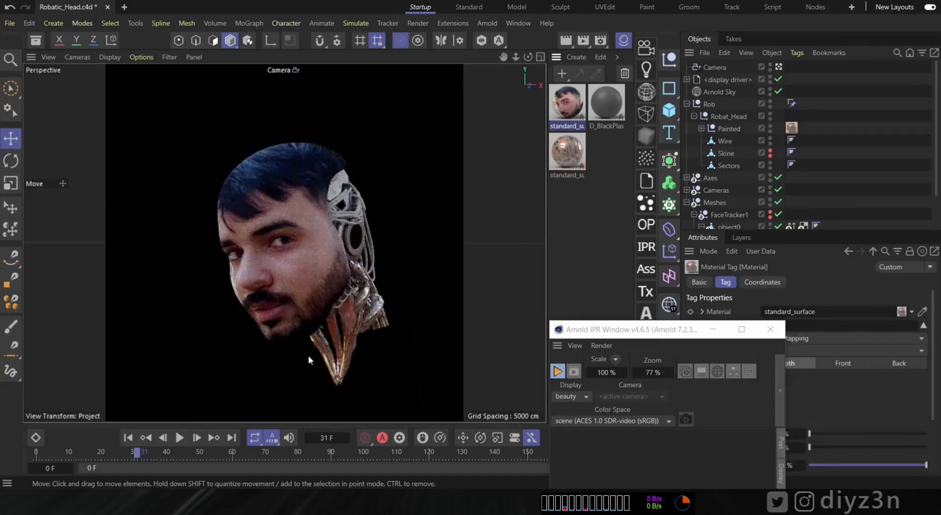
pyautogui.click(130, 439)
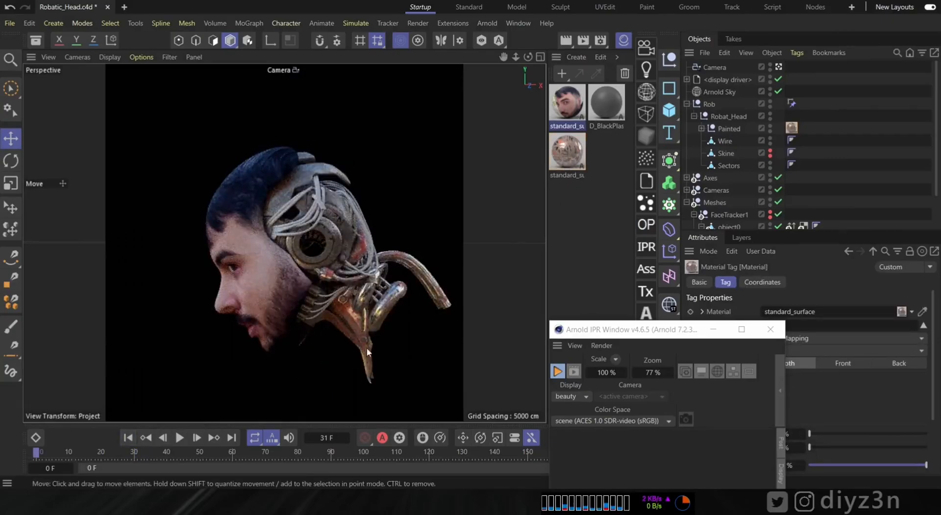
pyautogui.moveTo(725, 140); pyautogui.dragTo(725, 141)
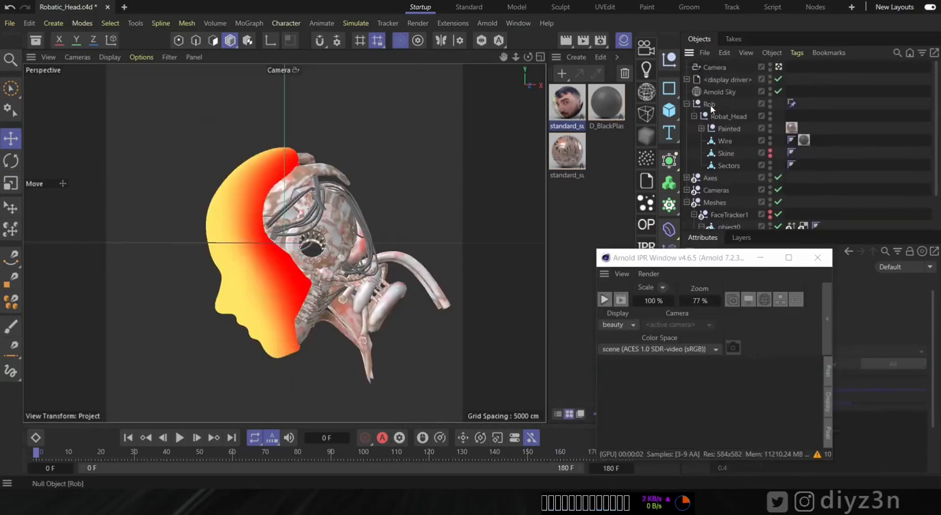
# Add an Arnold Object Mask tag to the Rob null.
pyautogui.rightClick(710, 104)
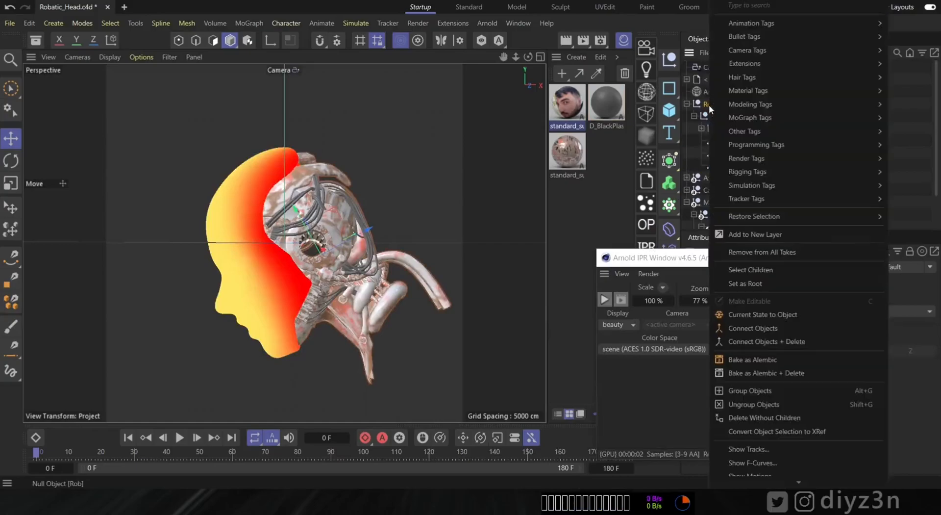
pyautogui.moveTo(785, 63)
pyautogui.moveTo(705, 67)
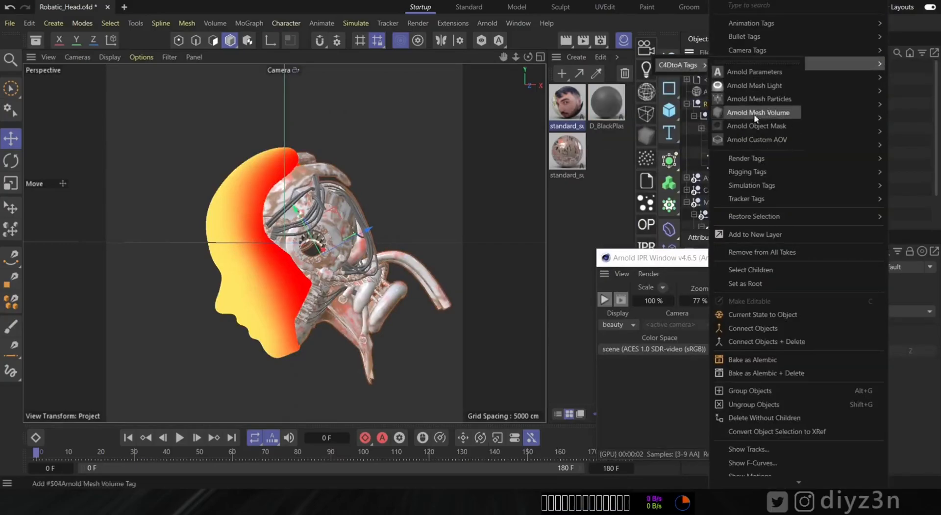
pyautogui.click(739, 124)
# Compare the Rob mask AOV with the beauty pass in the IPR render, then stop rendering and collapse the Rob hierarchy.
pyautogui.click(604, 299)
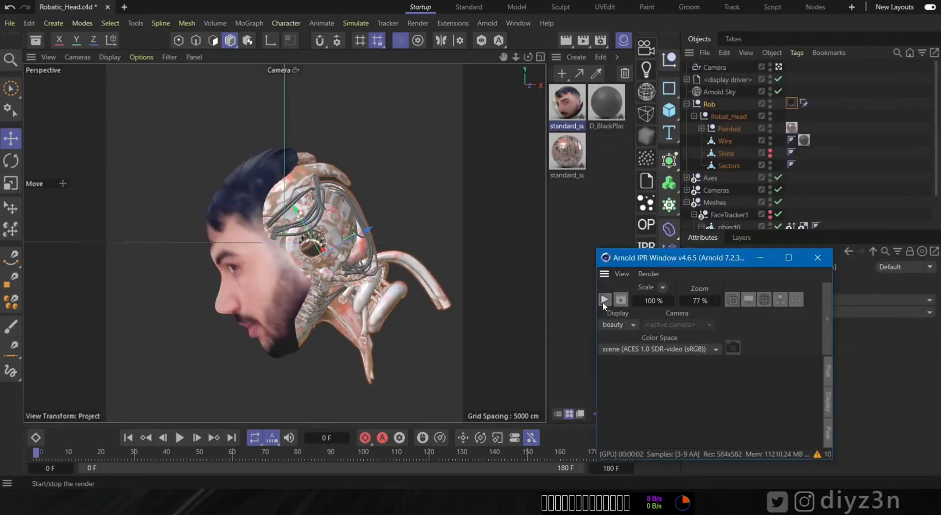
pyautogui.click(848, 195)
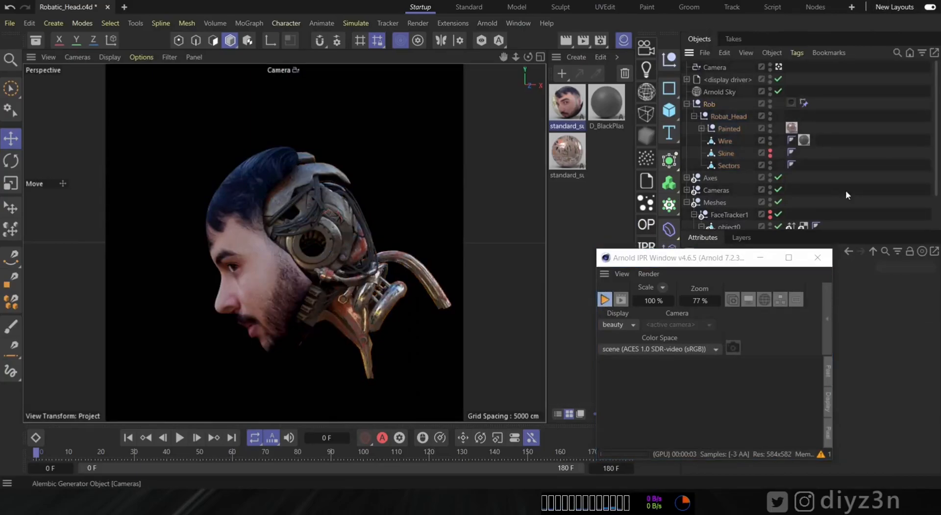
pyautogui.click(616, 324)
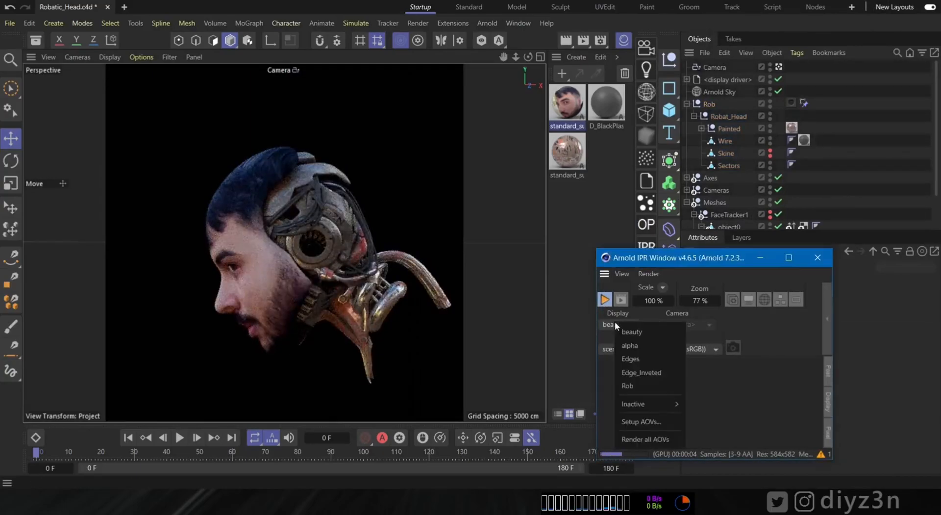
pyautogui.click(633, 387)
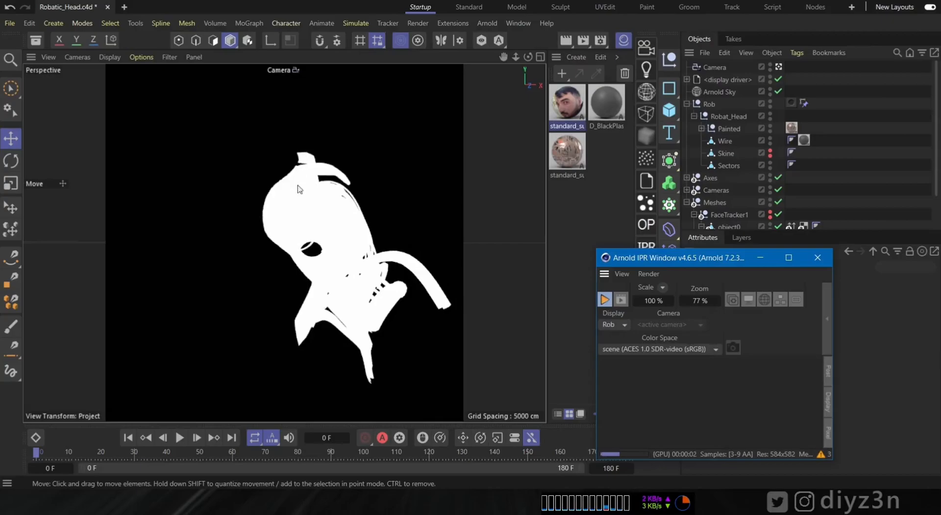
pyautogui.click(616, 324)
pyautogui.click(635, 333)
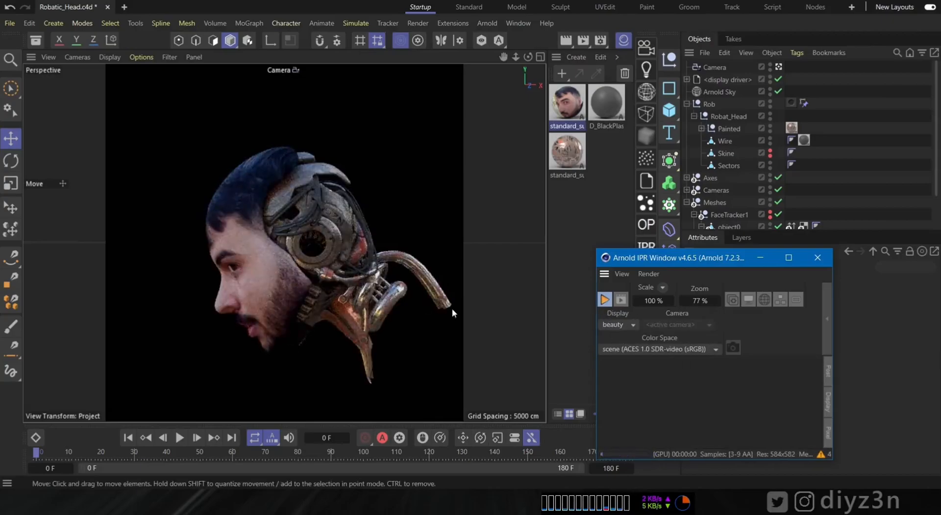
pyautogui.click(605, 299)
pyautogui.click(687, 104)
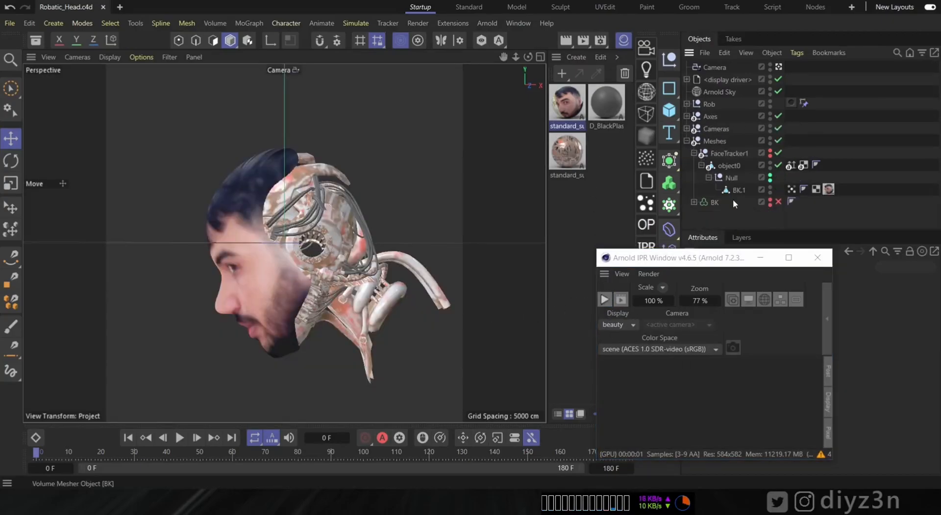
# Add an Arnold Object Mask tag to object0 and set its AOV name option to custom.
pyautogui.click(737, 166)
pyautogui.rightClick(737, 167)
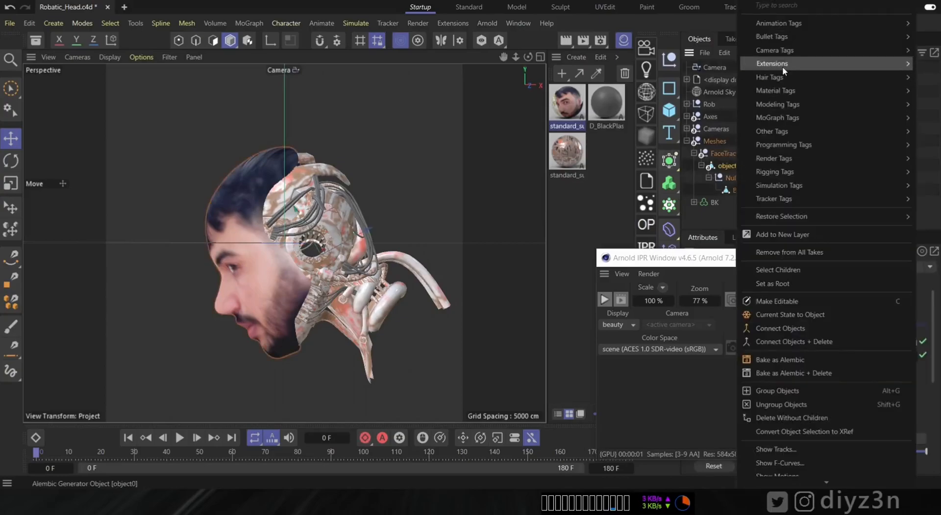
pyautogui.moveTo(775, 64)
pyautogui.moveTo(729, 65)
pyautogui.click(781, 126)
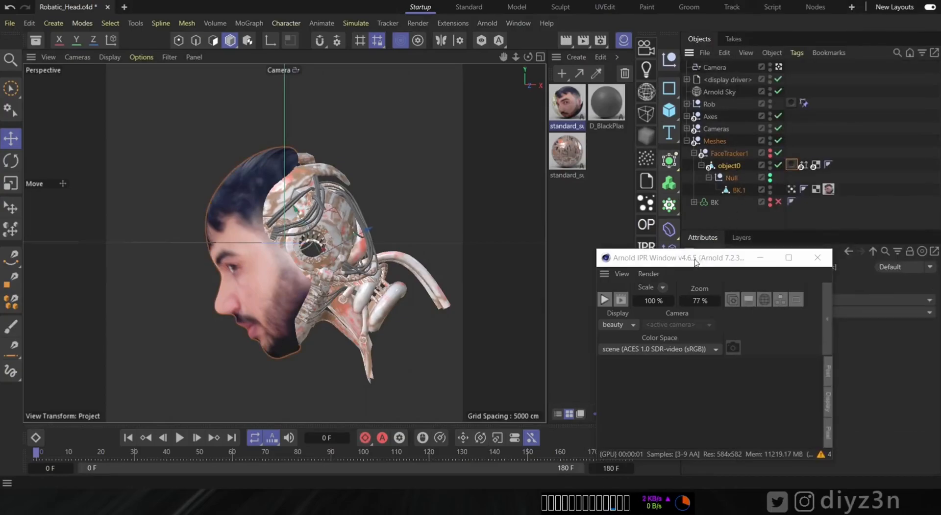
pyautogui.moveTo(695, 262); pyautogui.dragTo(492, 284)
pyautogui.click(790, 165)
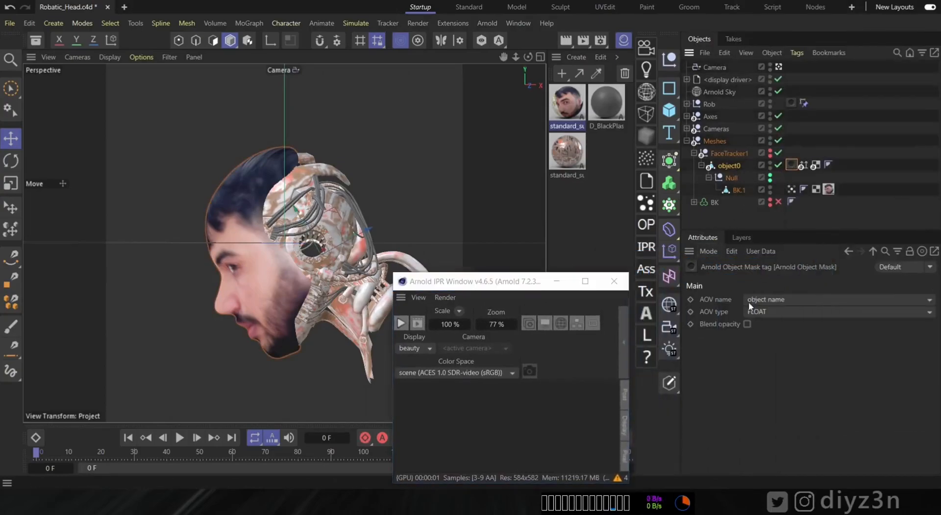
pyautogui.click(772, 300)
pyautogui.click(772, 309)
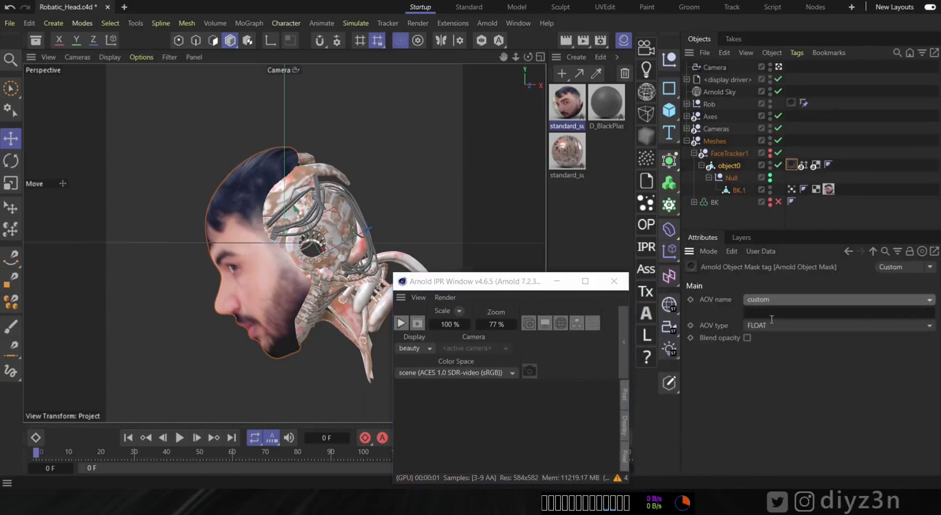
pyautogui.click(768, 312)
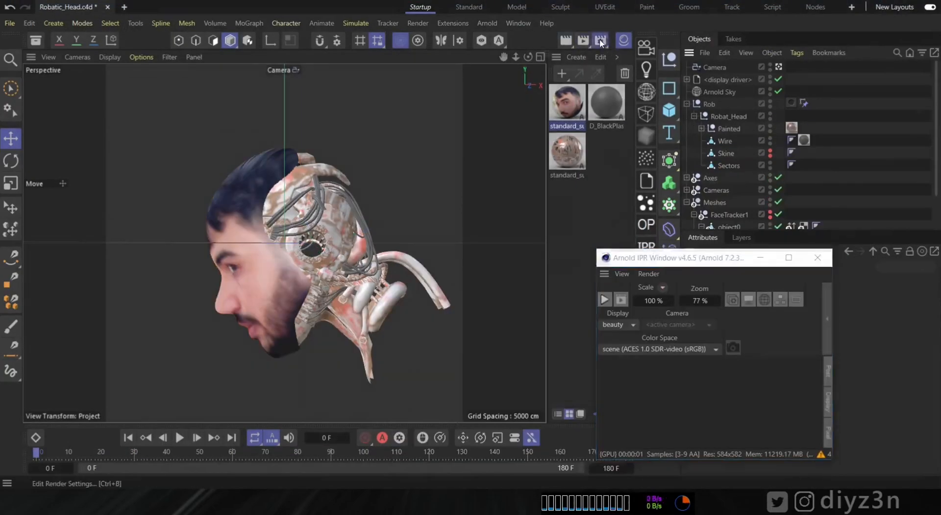
# Review the Output and Arnold pages of the render settings, including motion blur, and start the render to the Picture Viewer.
pyautogui.click(600, 40)
pyautogui.click(571, 77)
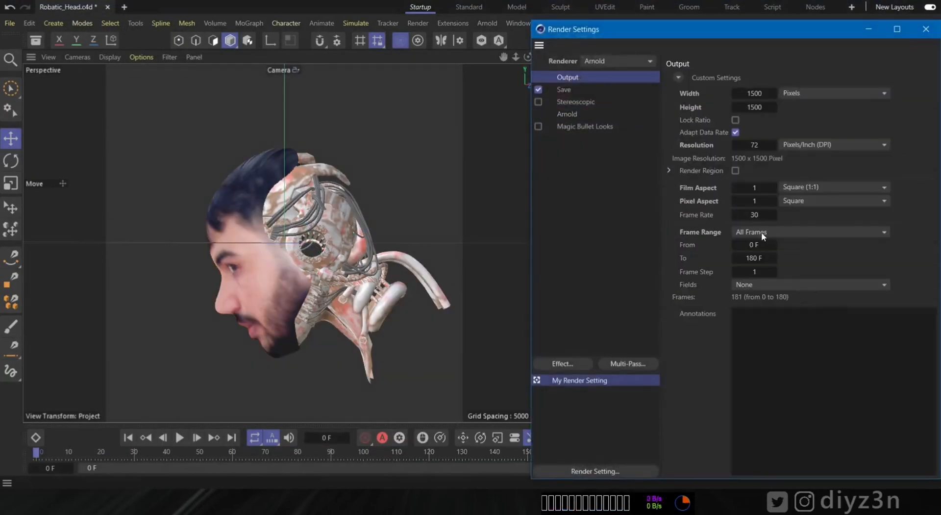
pyautogui.click(568, 113)
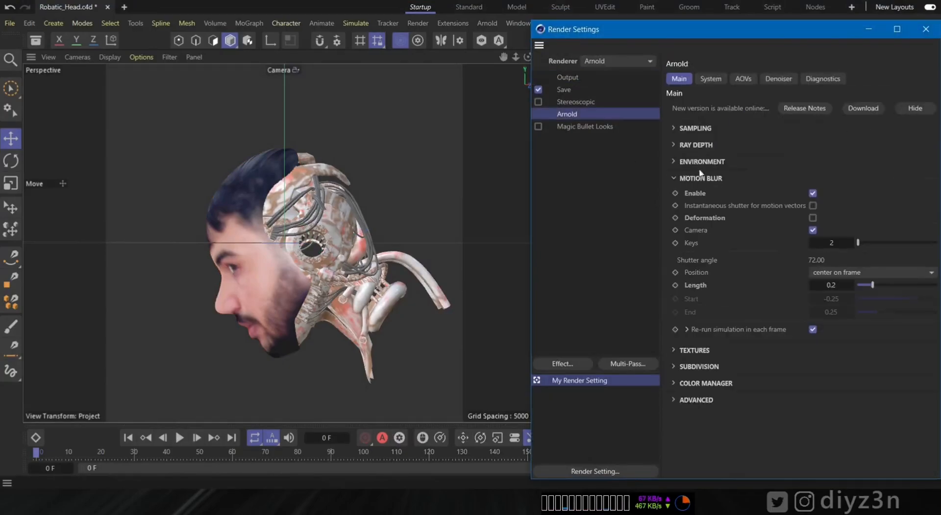
pyautogui.click(711, 79)
pyautogui.click(679, 78)
pyautogui.click(926, 29)
pyautogui.click(588, 44)
pyautogui.click(432, 290)
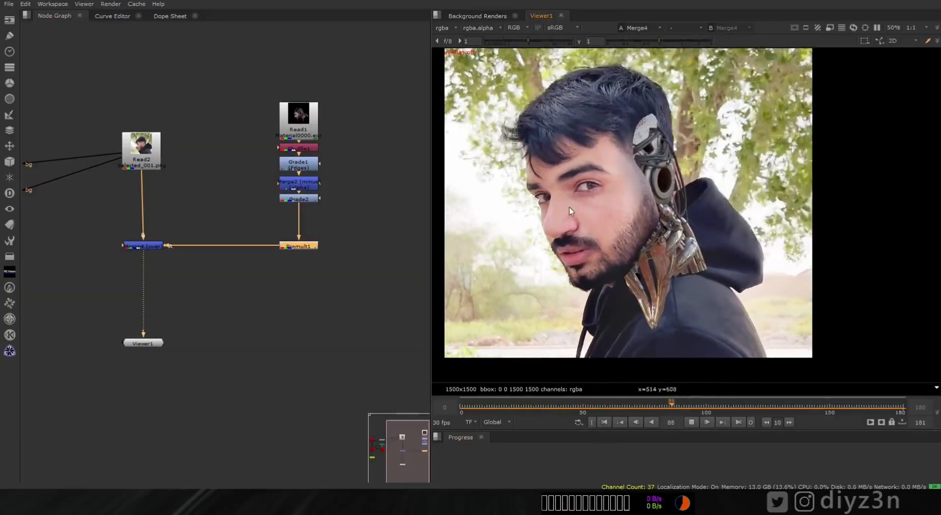
# Switch to Nuke, play and scrub the Merge4 composite, and examine where the robotic neck parts overlap the hood.
pyautogui.press('l')
pyautogui.click(475, 405)
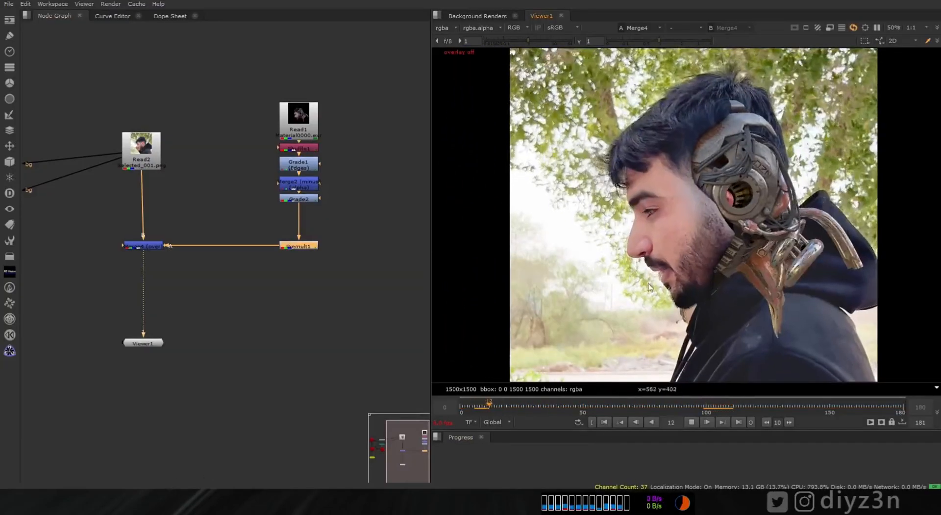
pyautogui.click(607, 423)
pyautogui.click(691, 421)
pyautogui.click(617, 420)
pyautogui.scroll(2, 761, 196)
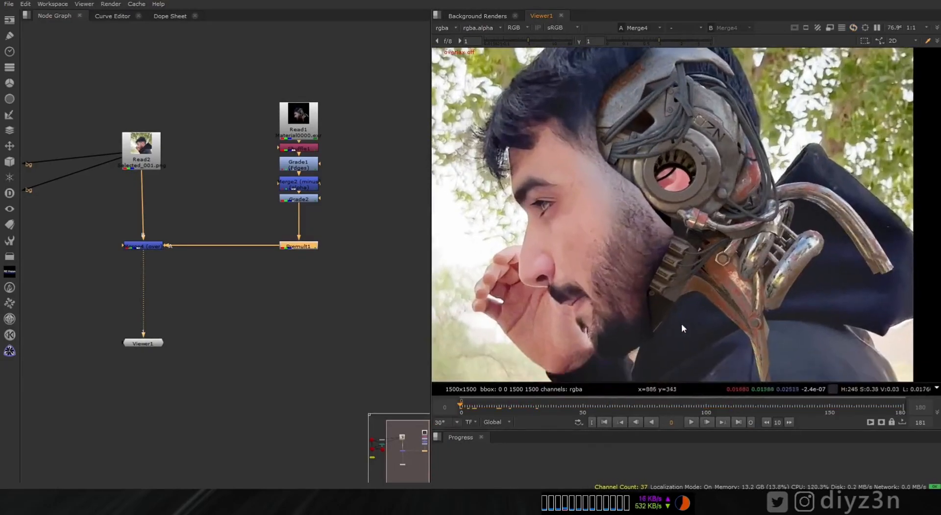
pyautogui.scroll(-2, 660, 263)
pyautogui.moveTo(589, 405); pyautogui.dragTo(652, 406)
pyautogui.scroll(3, 652, 274)
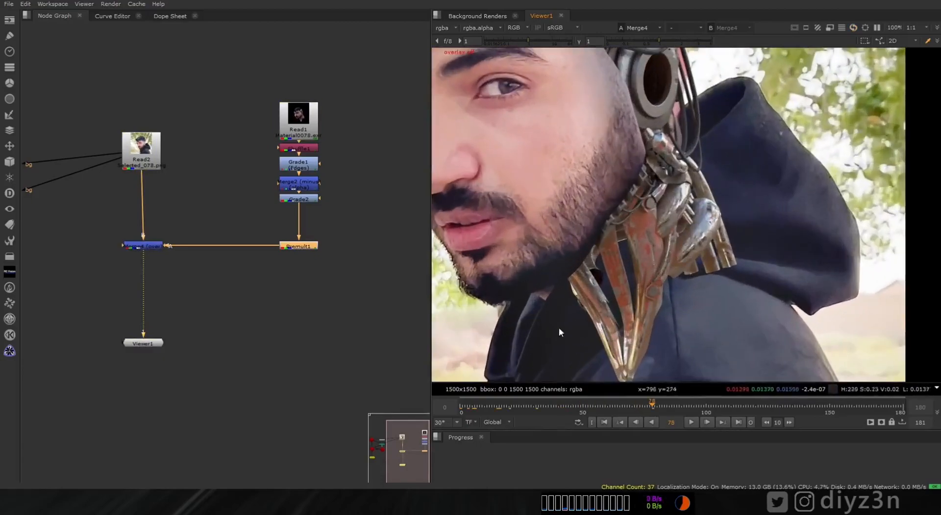
pyautogui.click(506, 414)
pyautogui.scroll(-3, 614, 237)
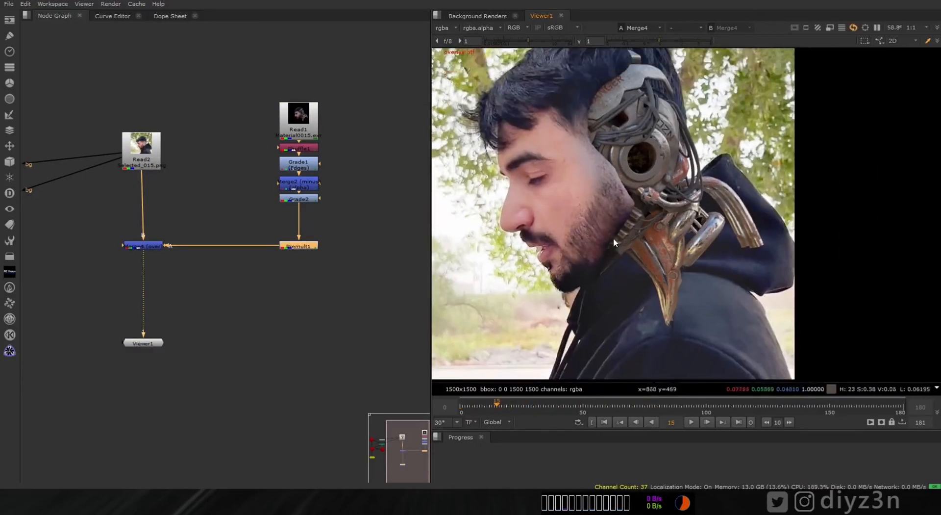
pyautogui.scroll(1, 566, 251)
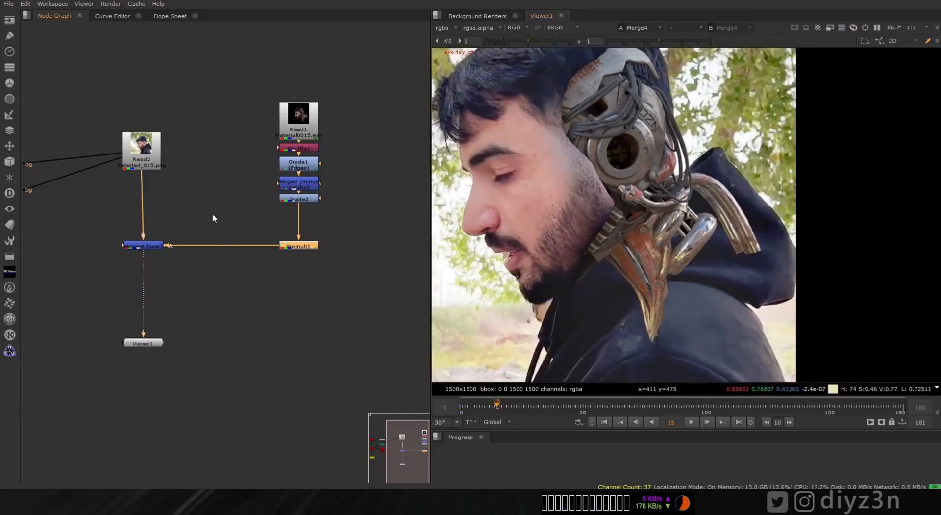
# Add a Roto node fed by Read2, show it in the viewer and open its properties.
pyautogui.scroll(3, 256, 217)
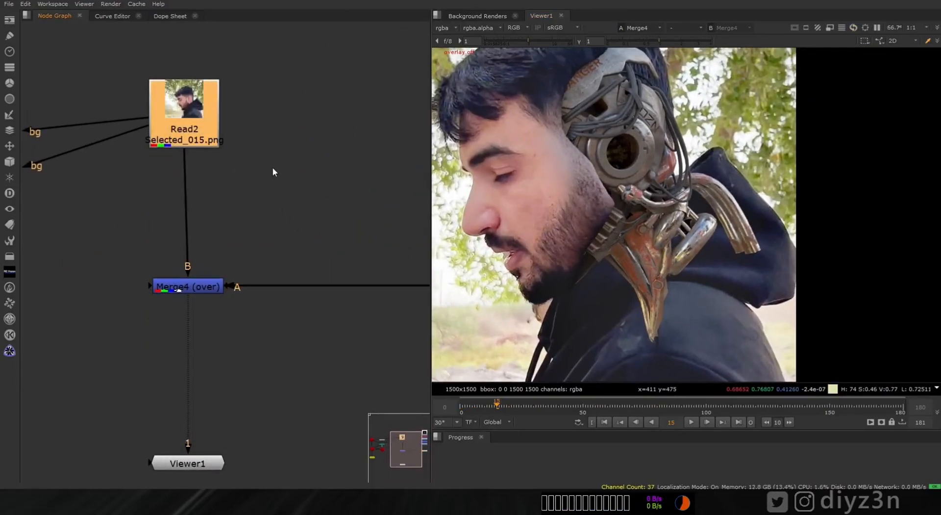
pyautogui.press('o')
pyautogui.click(346, 382)
pyautogui.moveTo(285, 176); pyautogui.dragTo(305, 117)
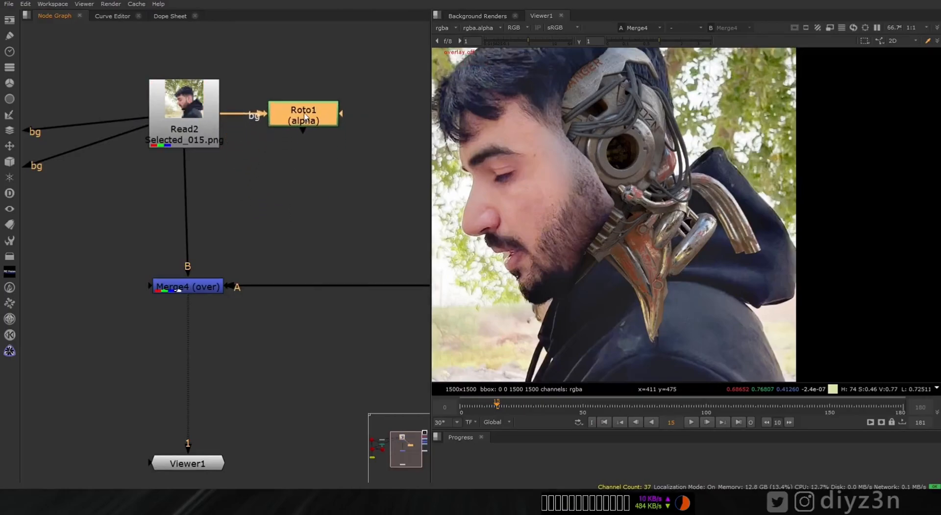
pyautogui.press('1')
pyautogui.doubleClick(305, 118)
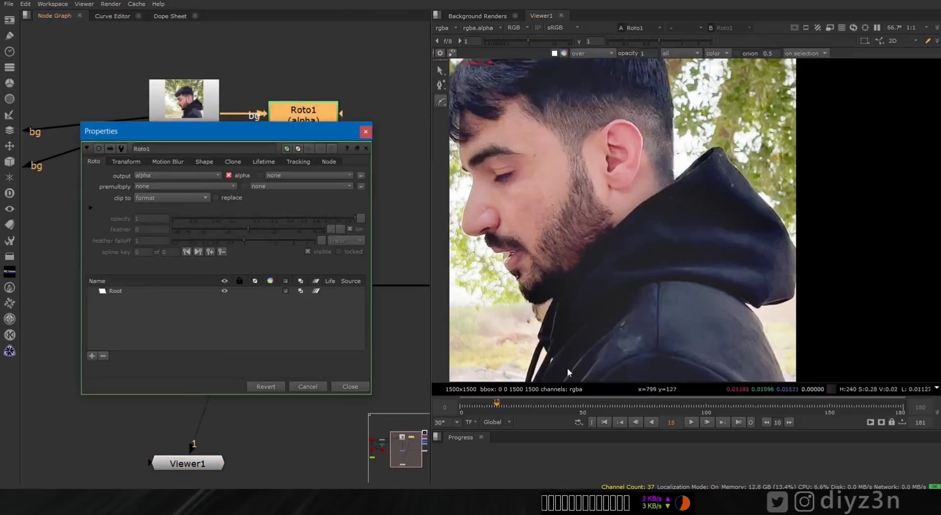
# Draw a closed Bezier shape around the hood and jacket at frame 0, following the hood's edge along the neck.
pyautogui.click(604, 423)
pyautogui.scroll(4, 719, 170)
pyautogui.moveTo(670, 142); pyautogui.dragTo(742, 151, button='middle')
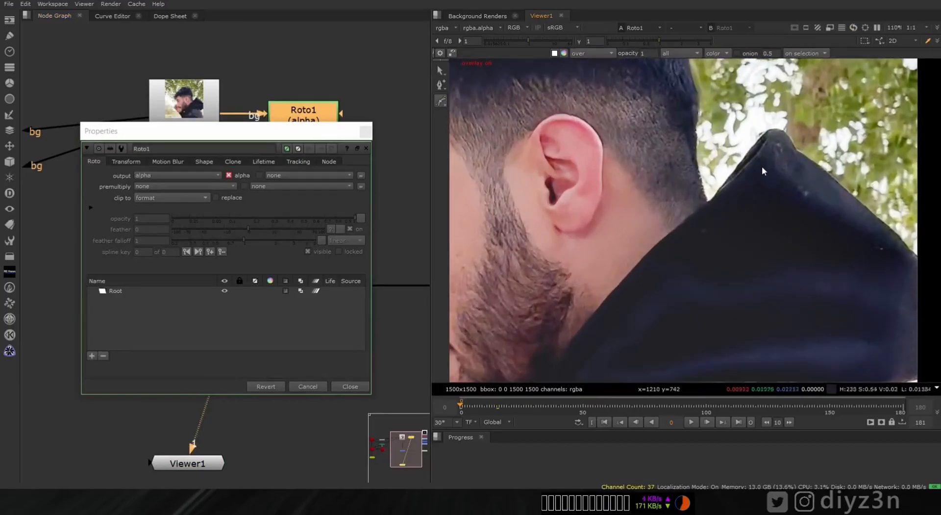
pyautogui.click(765, 140)
pyautogui.moveTo(670, 271); pyautogui.dragTo(744, 115, button='middle')
pyautogui.moveTo(735, 138); pyautogui.dragTo(694, 244, button='middle')
pyautogui.click(724, 155)
pyautogui.moveTo(602, 293); pyautogui.dragTo(628, 164, button='middle')
pyautogui.click(621, 178)
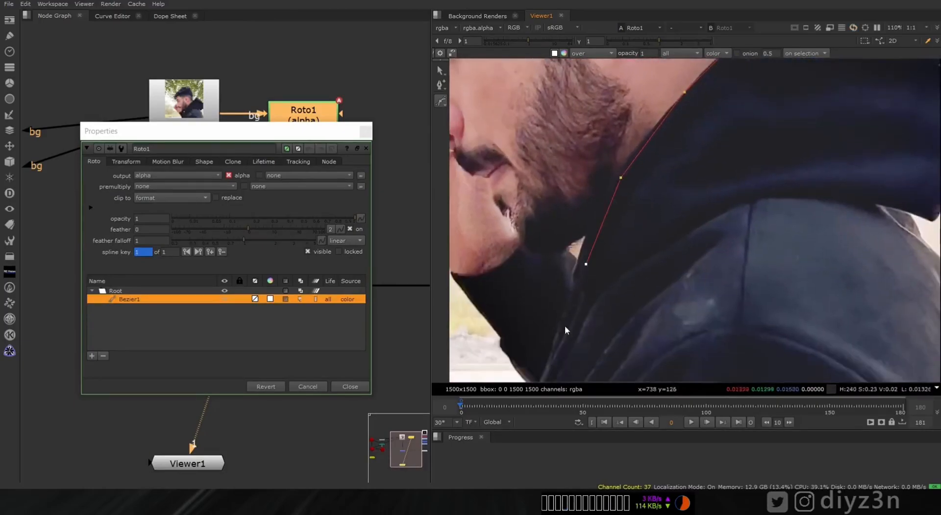
pyautogui.scroll(-3, 602, 308)
pyautogui.click(545, 324)
pyautogui.click(737, 332)
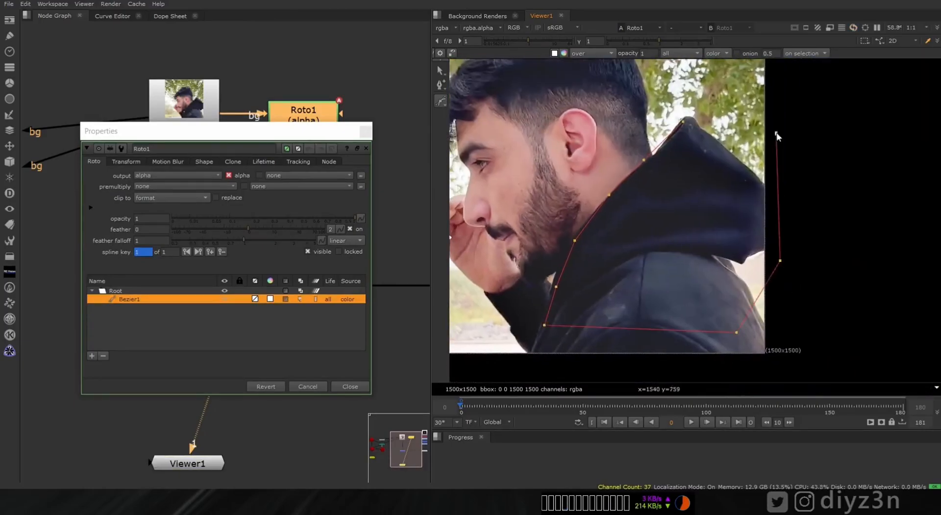
pyautogui.click(700, 107)
# Refine the Bezier point at the hood's tip, check the roto's alpha channel and close the Roto1 properties.
pyautogui.scroll(4, 696, 108)
pyautogui.click(673, 138)
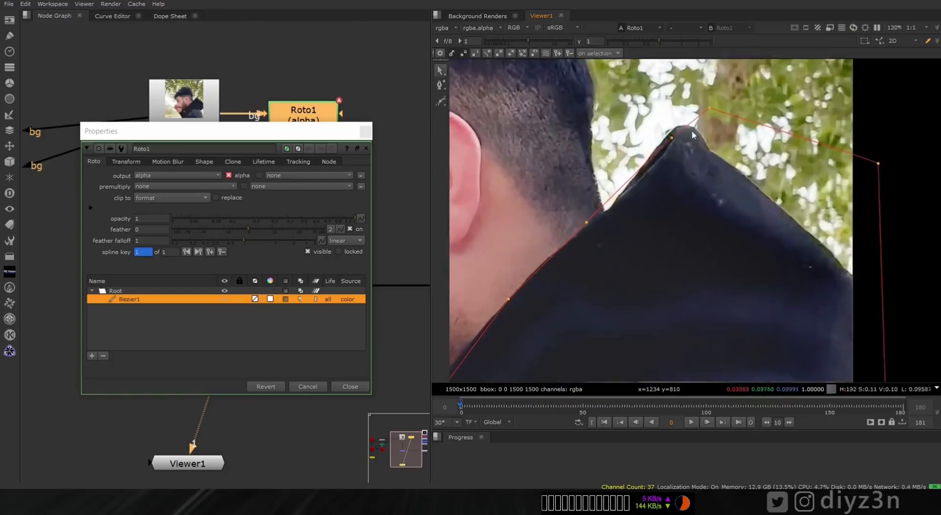
pyautogui.scroll(-4, 704, 138)
pyautogui.press('a')
pyautogui.press('a')
pyautogui.click(352, 387)
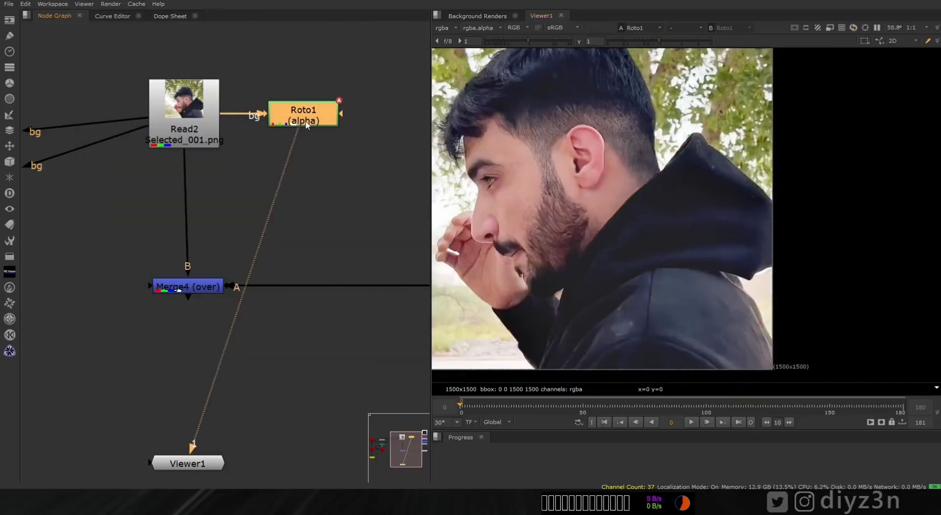
# Add a Premult node after Roto1 to isolate the hood and jacket cutout.
pyautogui.press('Tab')
pyautogui.write('prem')
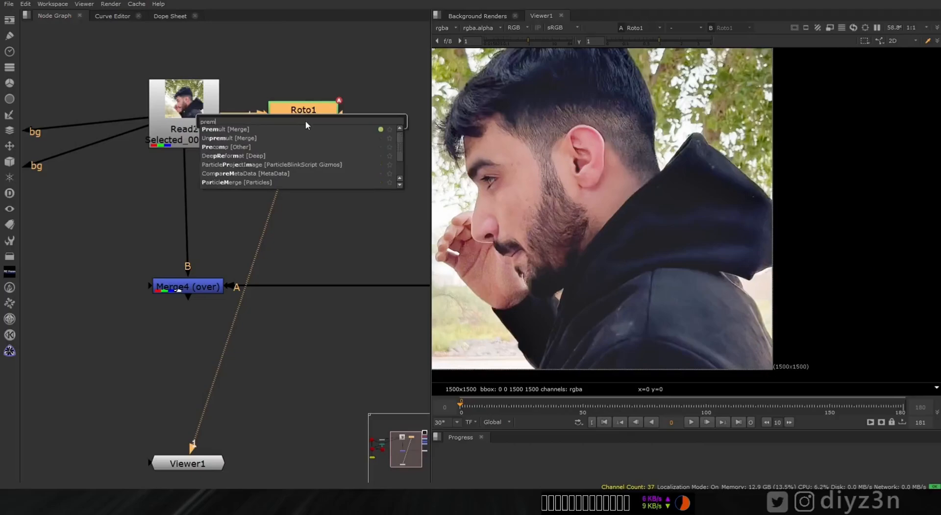
pyautogui.press('Return')
pyautogui.click(595, 299)
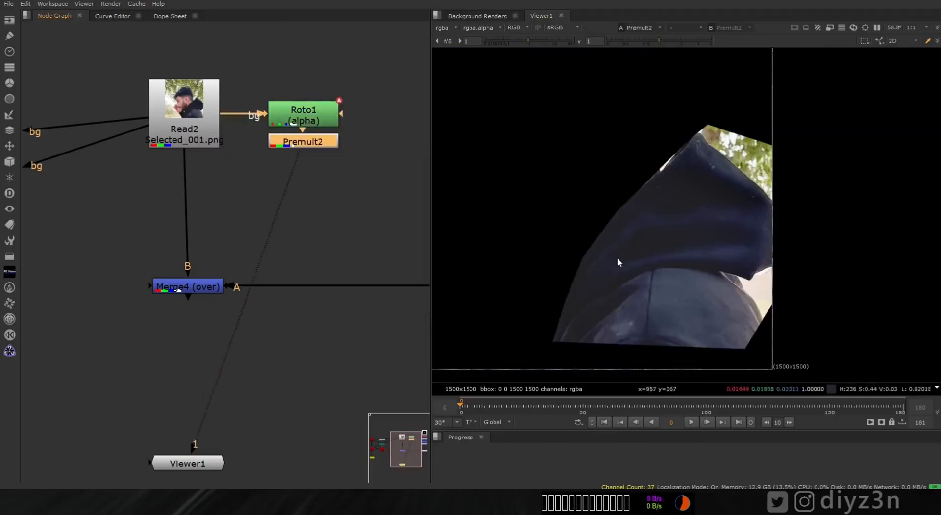
# Insert a Merge (over) node below Merge4 with the premultiplied hood cutout as its A input.
pyautogui.click(201, 286)
pyautogui.press('1')
pyautogui.click(243, 354)
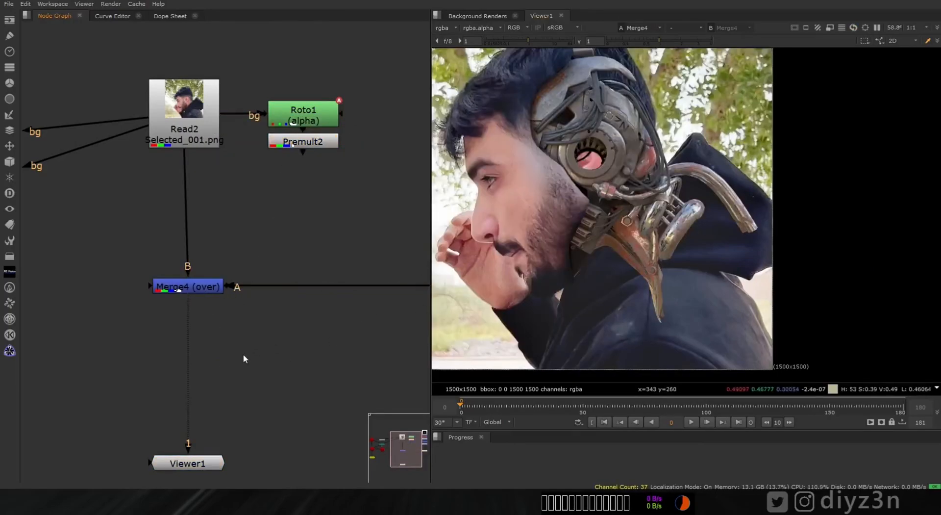
pyautogui.press('m')
pyautogui.click(269, 387)
pyautogui.moveTo(244, 350); pyautogui.dragTo(191, 352)
pyautogui.moveTo(170, 323); pyautogui.dragTo(319, 350)
# Compare the Merge4 and Merge1 outputs to check how the hood covers the robotic neck parts.
pyautogui.scroll(-2, 675, 299)
pyautogui.scroll(1, 625, 223)
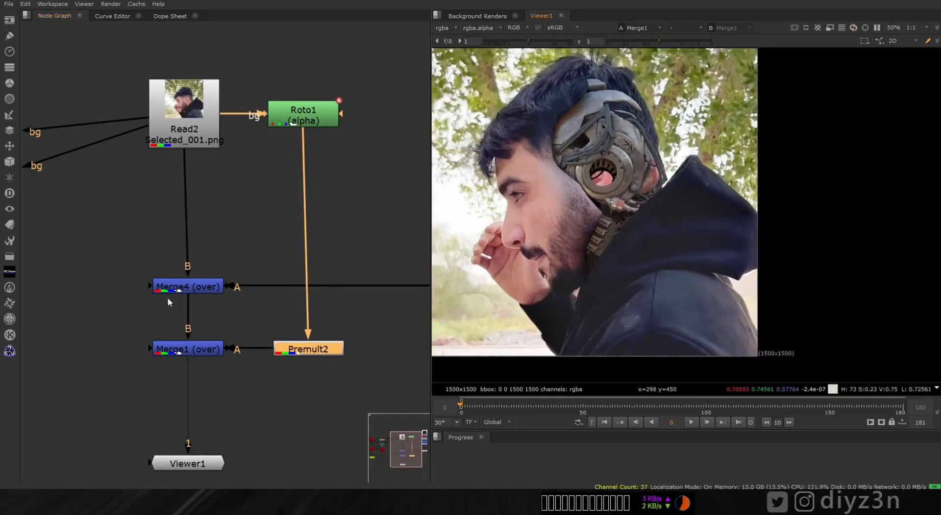
pyautogui.click(188, 292)
pyautogui.press('1')
pyautogui.click(207, 354)
pyautogui.press('1')
pyautogui.scroll(2, 666, 207)
pyautogui.scroll(-5, 663, 211)
pyautogui.scroll(4, 632, 167)
pyautogui.scroll(1, 662, 233)
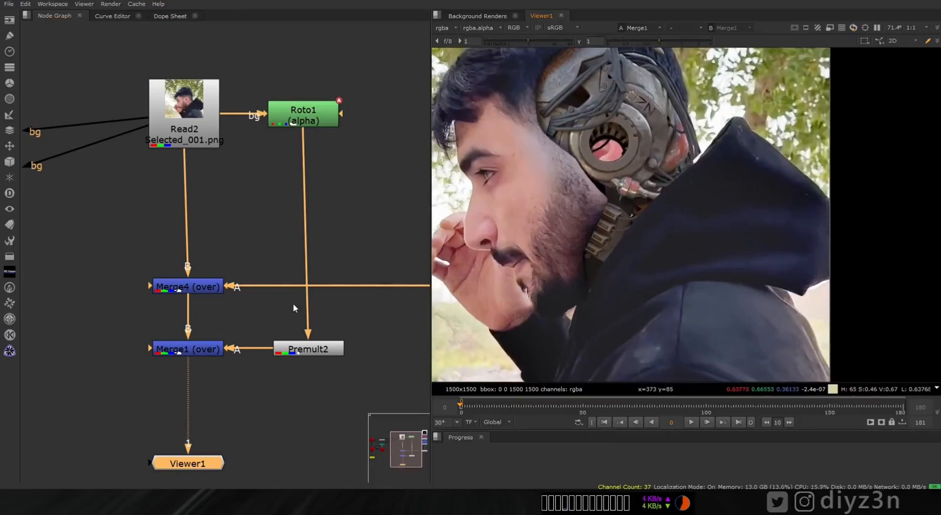
# Reopen the Roto1 properties and reshape the Bezier to follow the hood's edge at frame 46.
pyautogui.doubleClick(304, 113)
pyautogui.click(574, 408)
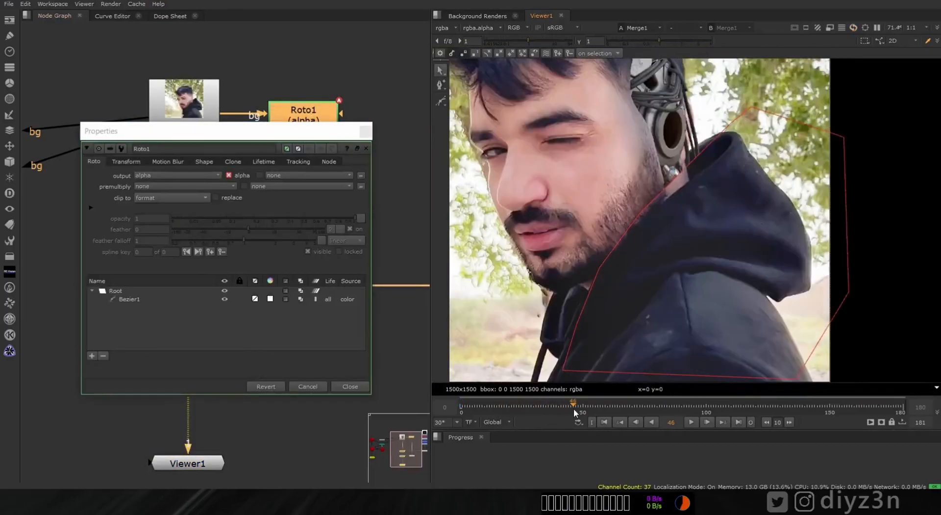
pyautogui.scroll(3, 737, 149)
pyautogui.click(764, 78)
pyautogui.moveTo(769, 81); pyautogui.dragTo(723, 158)
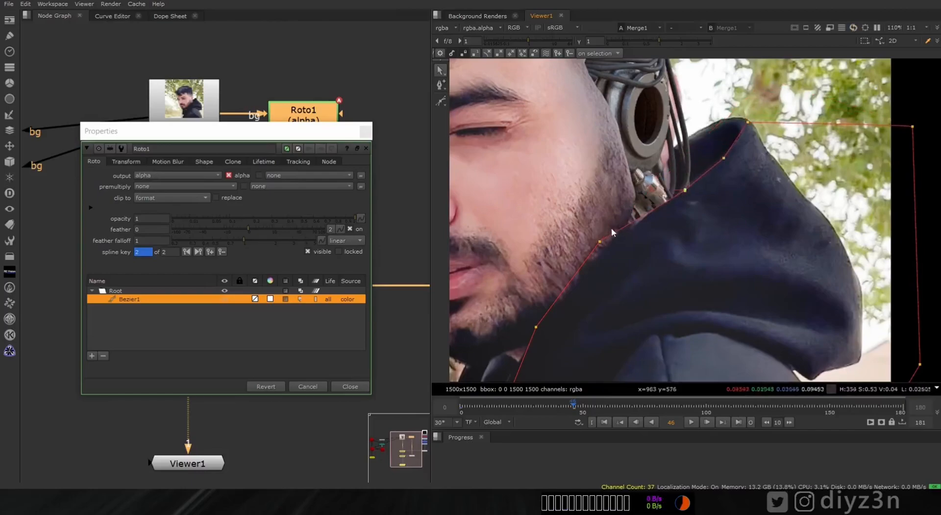
pyautogui.moveTo(619, 280); pyautogui.dragTo(647, 151, button='middle')
# Adjust the Bezier points along the hood's edge at frame 23.
pyautogui.scroll(-4, 668, 221)
pyautogui.click(516, 405)
pyautogui.scroll(6, 706, 98)
pyautogui.moveTo(649, 239); pyautogui.dragTo(653, 243)
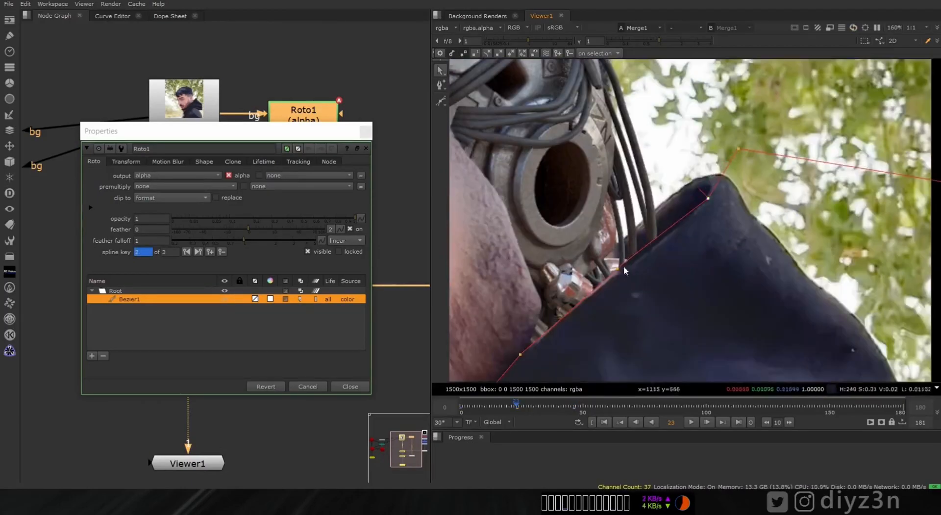
# Adjust the Bezier points along the hood's edge at about frame 12.
pyautogui.scroll(-5, 745, 103)
pyautogui.click(490, 405)
pyautogui.scroll(7, 747, 94)
pyautogui.moveTo(672, 245); pyautogui.dragTo(692, 147, button='middle')
pyautogui.moveTo(707, 153); pyautogui.dragTo(716, 140)
# Correct the Bezier points along the hood's tip and neck edge at frame 7.
pyautogui.scroll(-5, 716, 142)
pyautogui.click(477, 405)
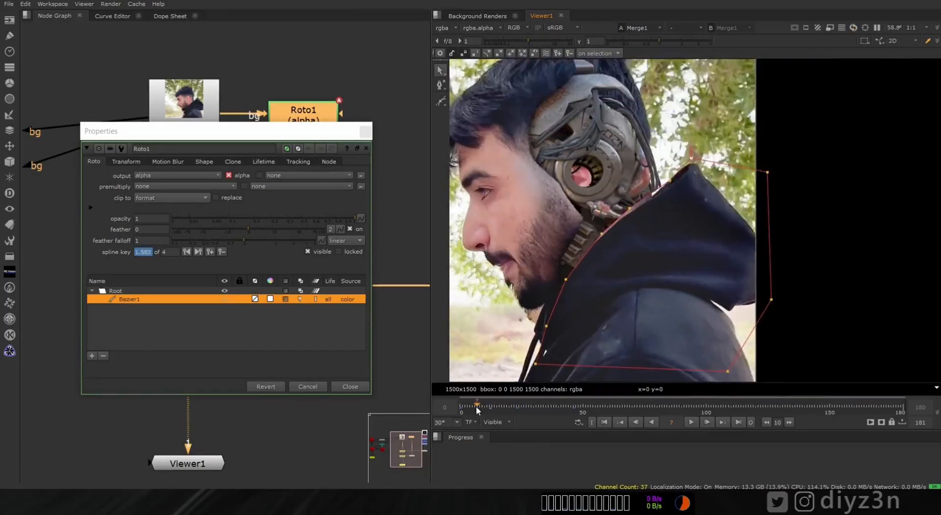
pyautogui.scroll(4, 697, 195)
pyautogui.moveTo(690, 181); pyautogui.dragTo(689, 193)
pyautogui.moveTo(604, 244); pyautogui.dragTo(666, 174, button='middle')
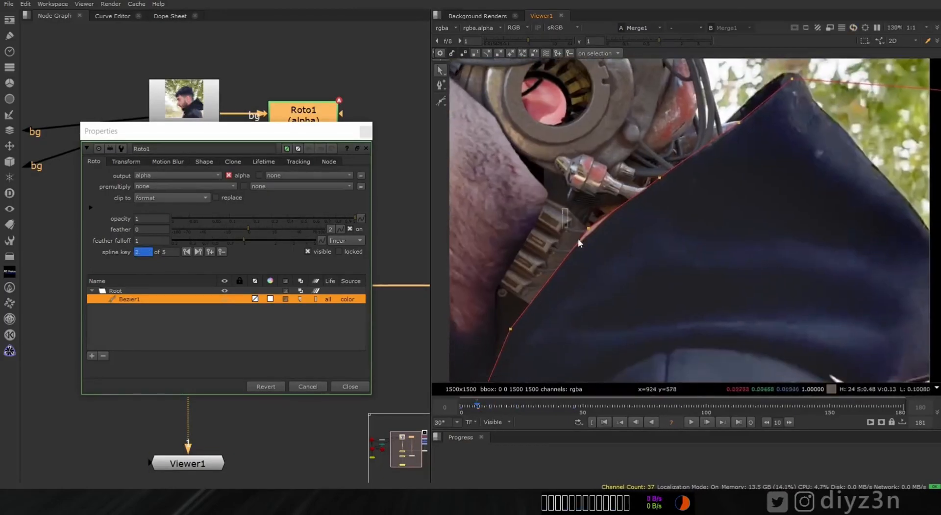
# Realign the Bezier points with the hood's edge at frame 4.
pyautogui.scroll(-3, 613, 227)
pyautogui.moveTo(613, 227); pyautogui.dragTo(548, 301, button='middle')
pyautogui.click(470, 406)
pyautogui.scroll(5, 655, 155)
pyautogui.moveTo(578, 269); pyautogui.dragTo(583, 275)
pyautogui.moveTo(689, 182); pyautogui.dragTo(692, 191)
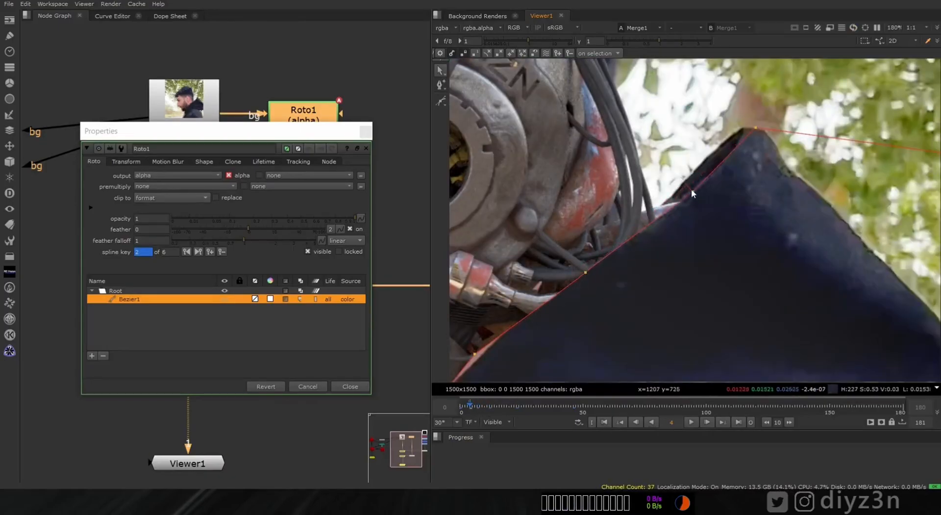
pyautogui.moveTo(502, 365); pyautogui.dragTo(582, 206, button='middle')
# Return to the previous shape keyframe and play the Merge1 composite from the start to check the animated hood mask.
pyautogui.scroll(-3, 582, 206)
pyautogui.moveTo(668, 363); pyautogui.dragTo(704, 233, button='middle')
pyautogui.hotkey('ctrl', 'Left')
pyautogui.moveTo(704, 162); pyautogui.dragTo(687, 353, button='middle')
pyautogui.scroll(3, 567, 204)
pyautogui.scroll(-4, 568, 208)
pyautogui.click(691, 422)
pyautogui.scroll(-2, 670, 279)
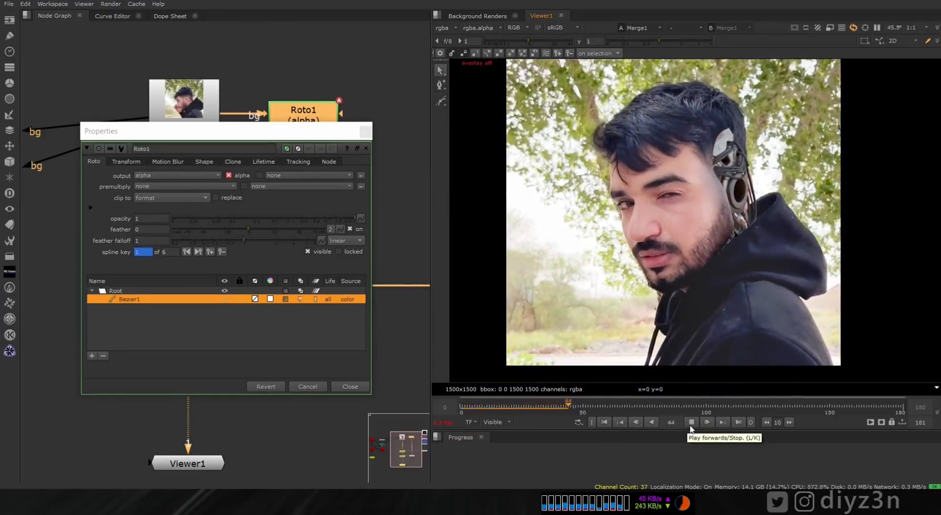
pyautogui.click(604, 422)
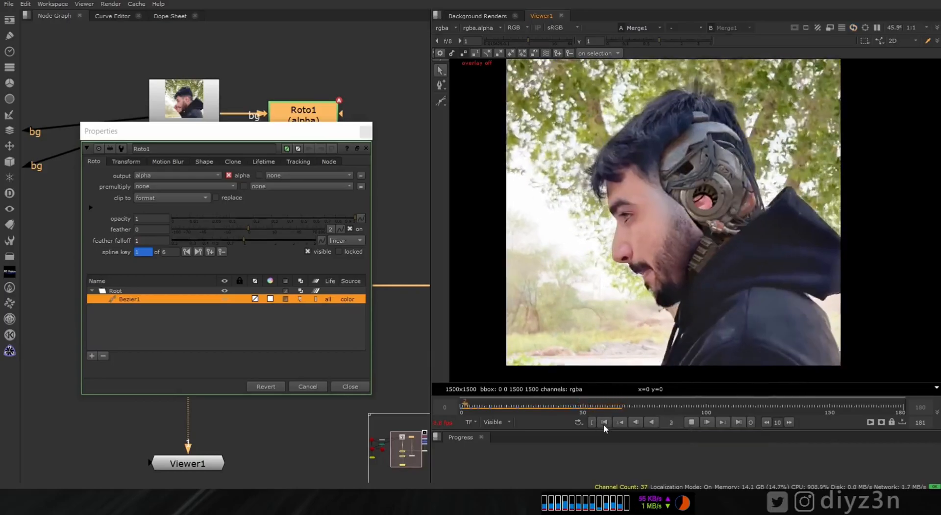
pyautogui.click(604, 424)
pyautogui.click(604, 425)
pyautogui.click(604, 425)
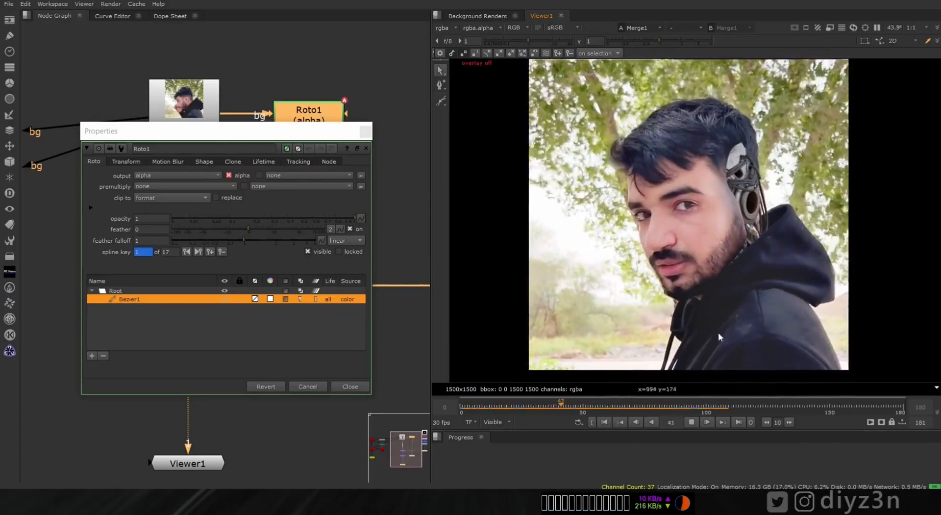
# Stop playback and examine the hood mask's edge against the robotic neck at frame 97.
pyautogui.click(691, 423)
pyautogui.moveTo(611, 410); pyautogui.dragTo(695, 400)
pyautogui.scroll(6, 805, 231)
pyautogui.scroll(-5, 660, 264)
pyautogui.scroll(3, 718, 223)
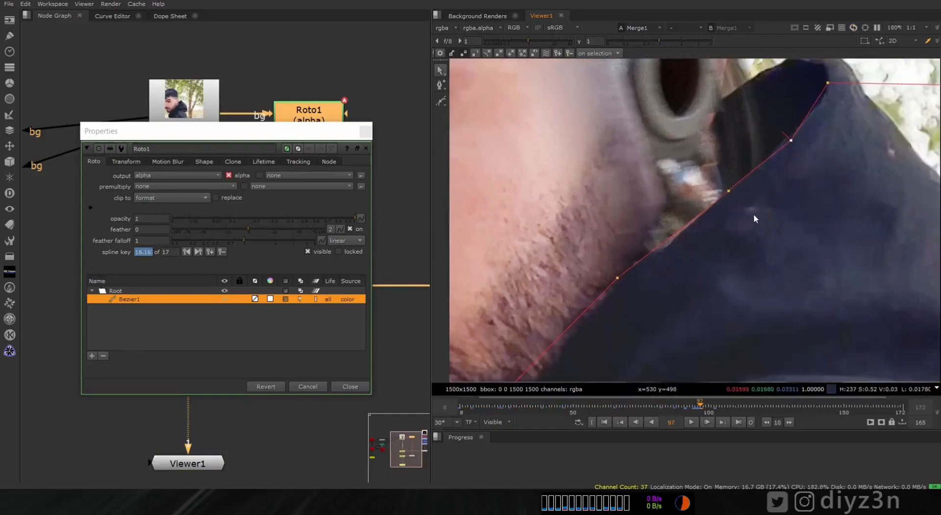
pyautogui.scroll(-4, 575, 230)
pyautogui.scroll(1, 679, 195)
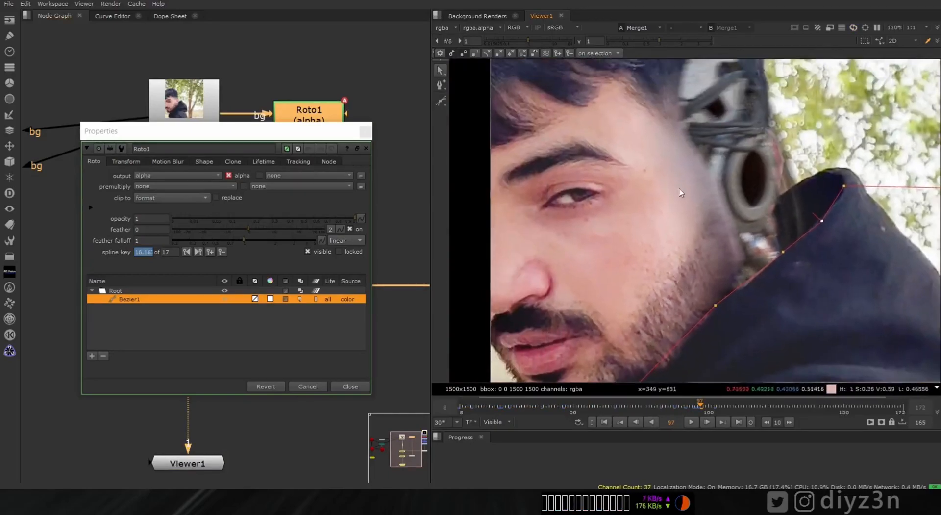
pyautogui.scroll(2, 706, 198)
pyautogui.moveTo(743, 296); pyautogui.dragTo(788, 197, button='middle')
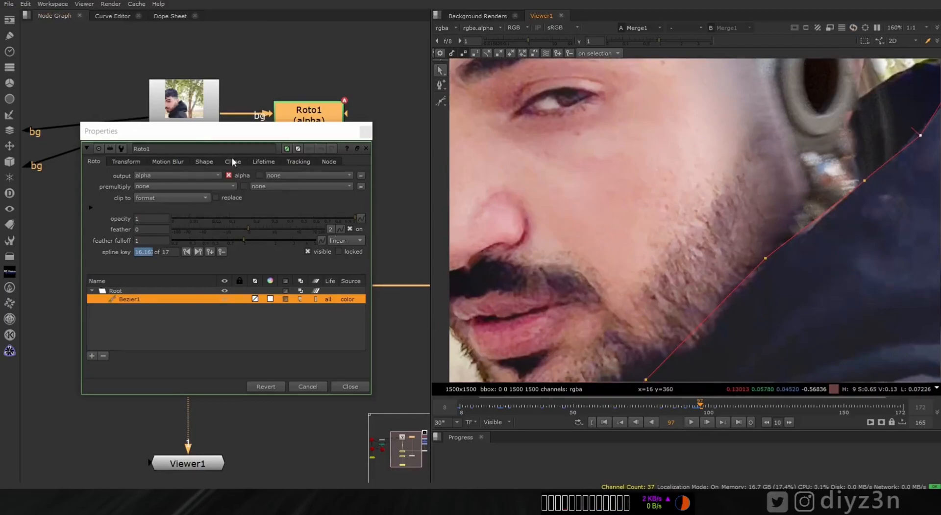
# Enable shape motion blur on the hood Bezier with motionblur 2.78 and shutter 0.9, and check the composite in colour.
pyautogui.click(167, 162)
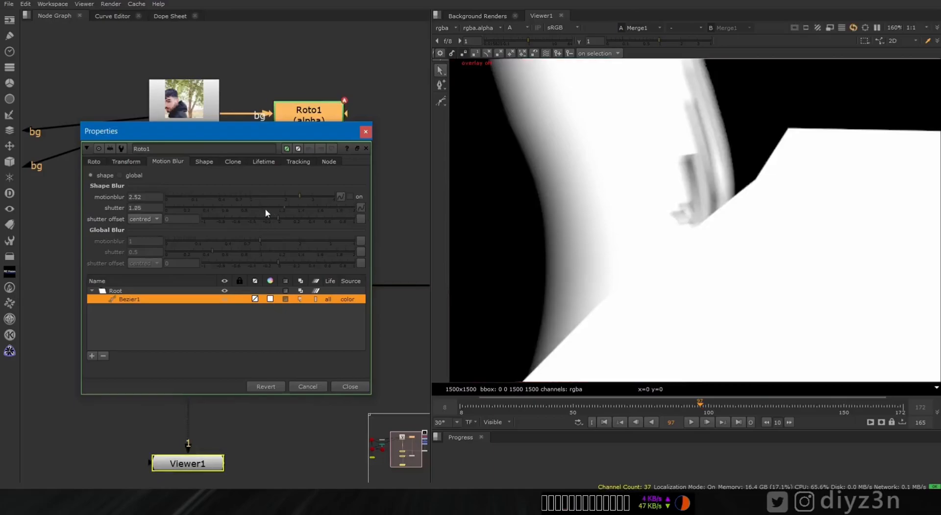
pyautogui.click(349, 197)
pyautogui.moveTo(302, 198); pyautogui.dragTo(210, 199)
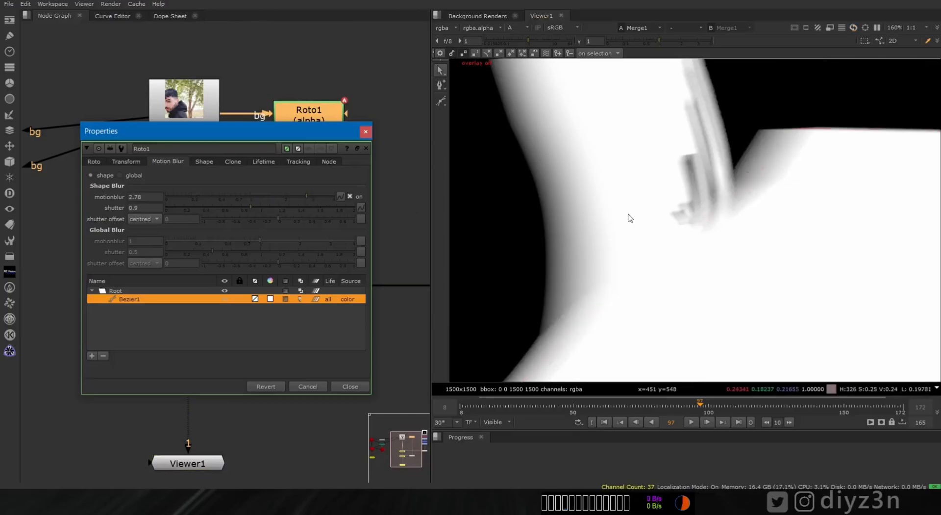
pyautogui.press('a')
pyautogui.keyDown('alt'); pyautogui.moveTo(628, 214); pyautogui.dragTo(554, 230, button='middle'); pyautogui.keyUp('alt')
pyautogui.moveTo(580, 230); pyautogui.dragTo(616, 221, button='middle')
pyautogui.scroll(3, 616, 221)
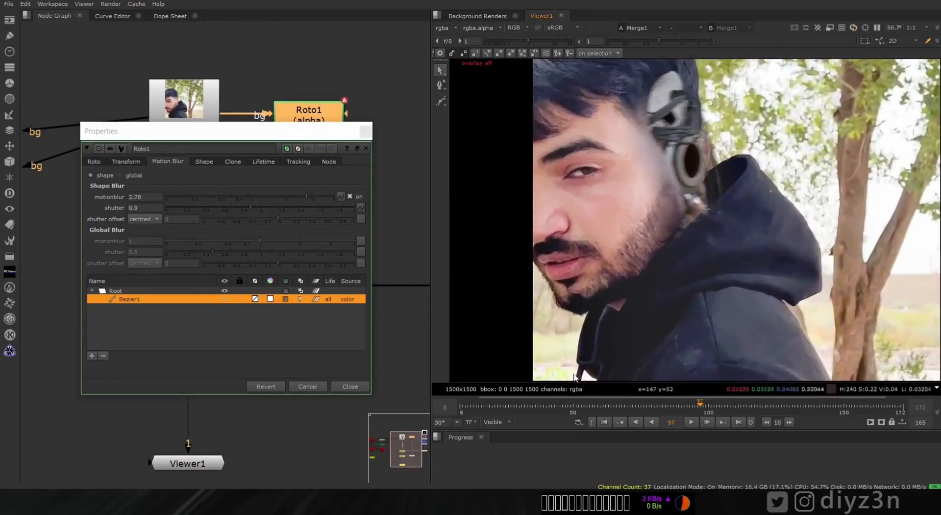
# Compare the hood edge with and without motion blur at frame 98, and set motionblur to 4 and shutter to 0.41.
pyautogui.moveTo(502, 404); pyautogui.dragTo(703, 407)
pyautogui.scroll(5, 683, 222)
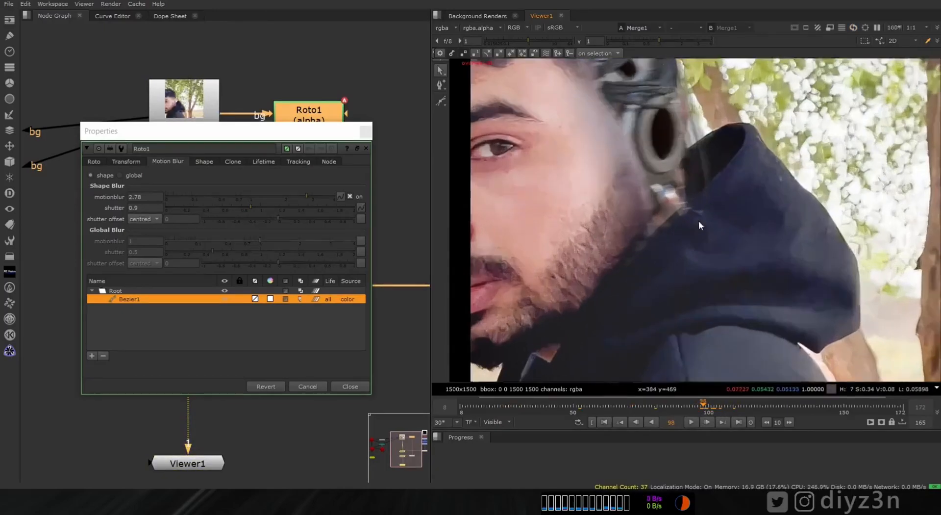
pyautogui.scroll(1, 755, 218)
pyautogui.click(349, 197)
pyautogui.click(349, 196)
pyautogui.moveTo(292, 198); pyautogui.dragTo(212, 209)
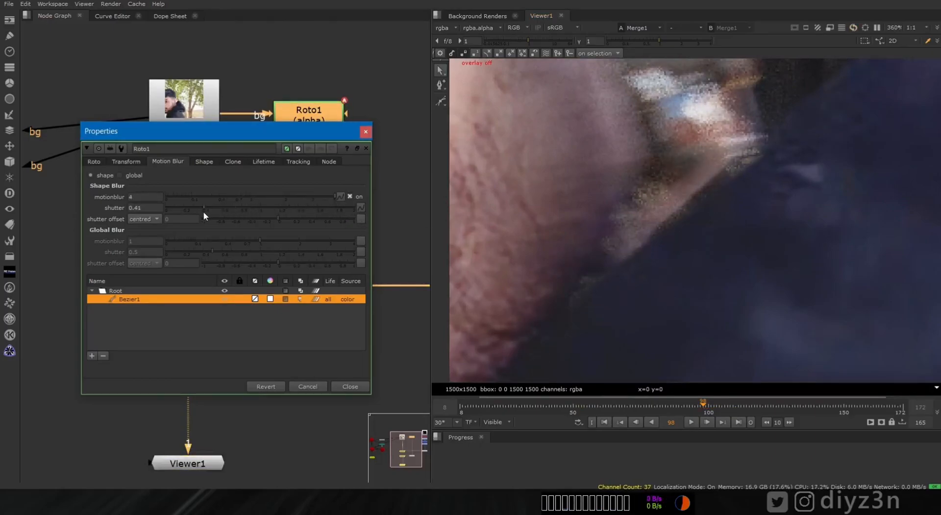
pyautogui.scroll(-6, 646, 212)
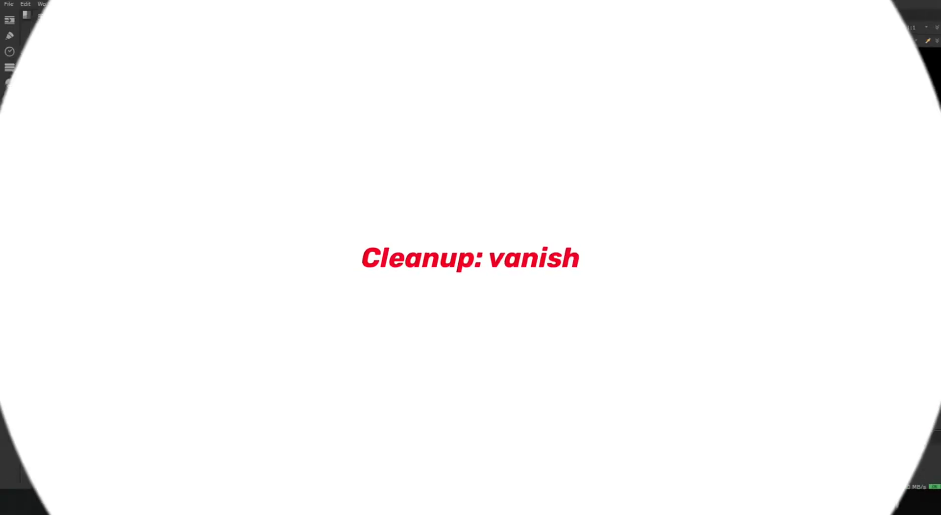
# Add a Retime node in the free space beside the Read2 footage.
pyautogui.scroll(4, 705, 254)
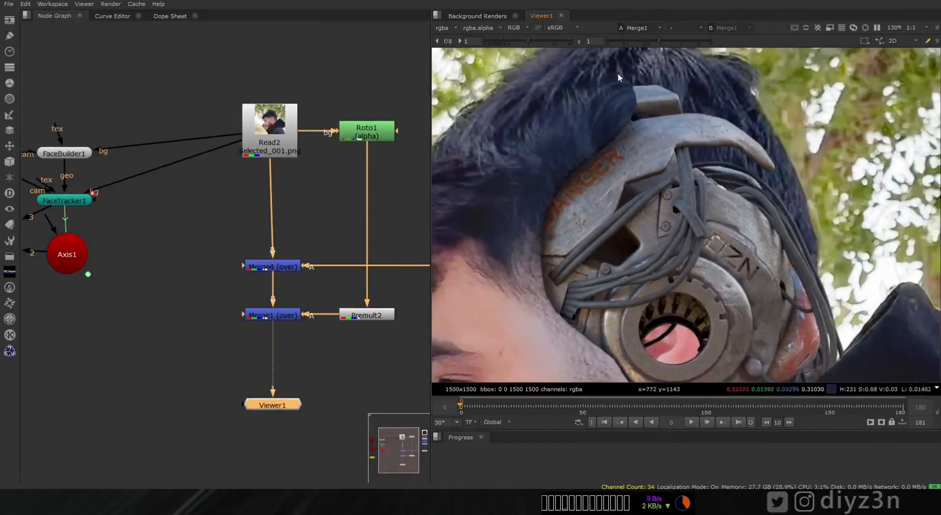
pyautogui.scroll(-5, 721, 196)
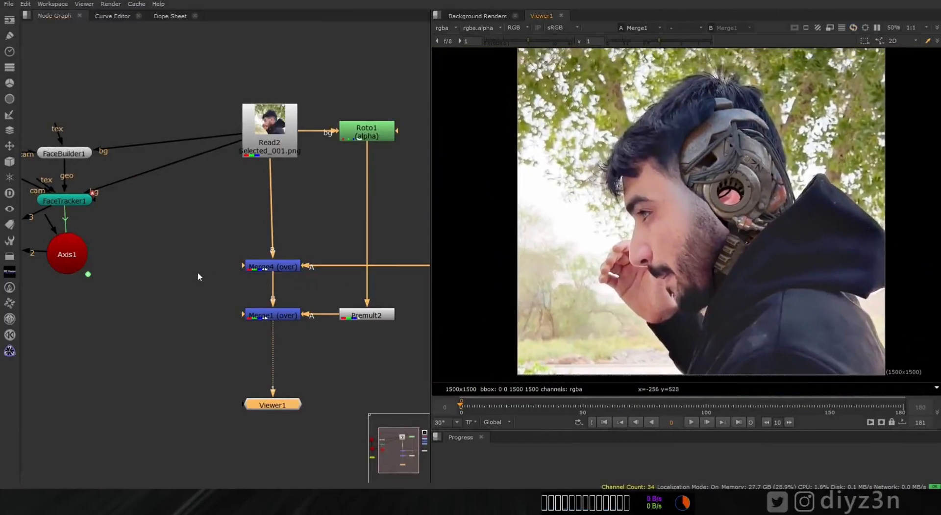
pyautogui.click(198, 273)
pyautogui.press('Tab')
pyautogui.write('ret')
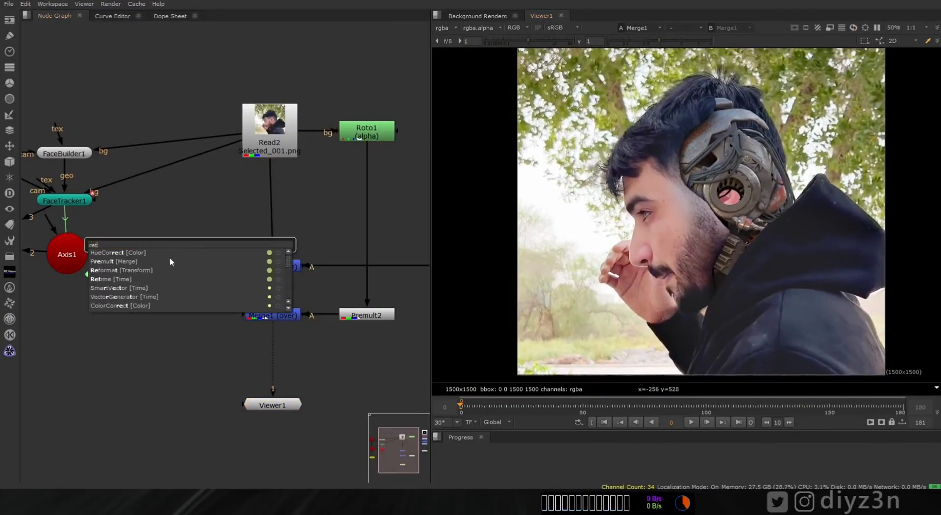
pyautogui.click(122, 280)
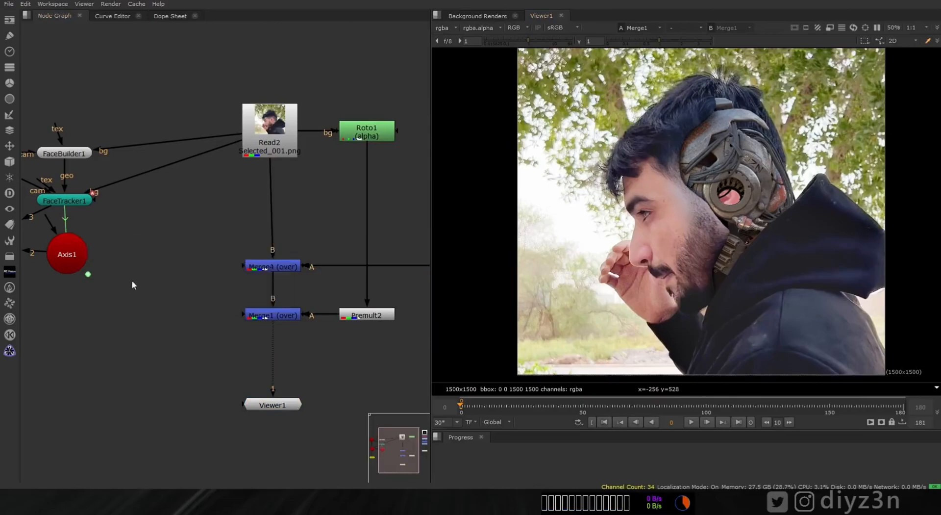
pyautogui.click(415, 348)
pyautogui.moveTo(200, 241); pyautogui.dragTo(191, 213)
pyautogui.scroll(1, 193, 203)
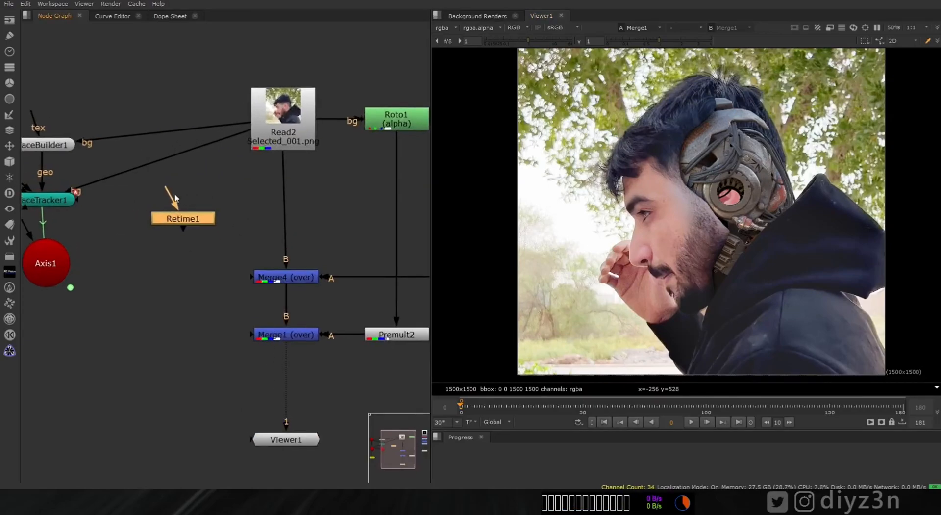
# Connect Retime1 to Read2, view its output, and go to frame 149 with the person-free background.
pyautogui.click(191, 221)
pyautogui.press('1')
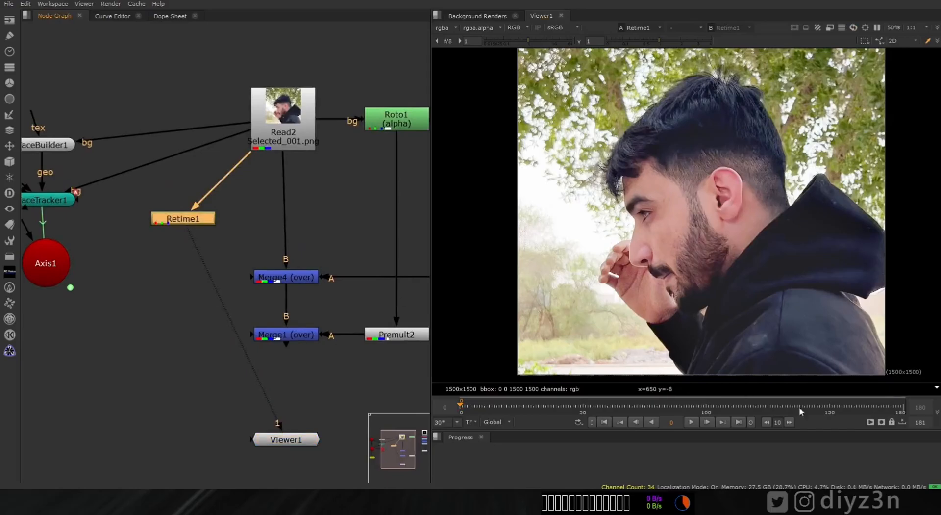
pyautogui.moveTo(781, 412); pyautogui.dragTo(828, 417)
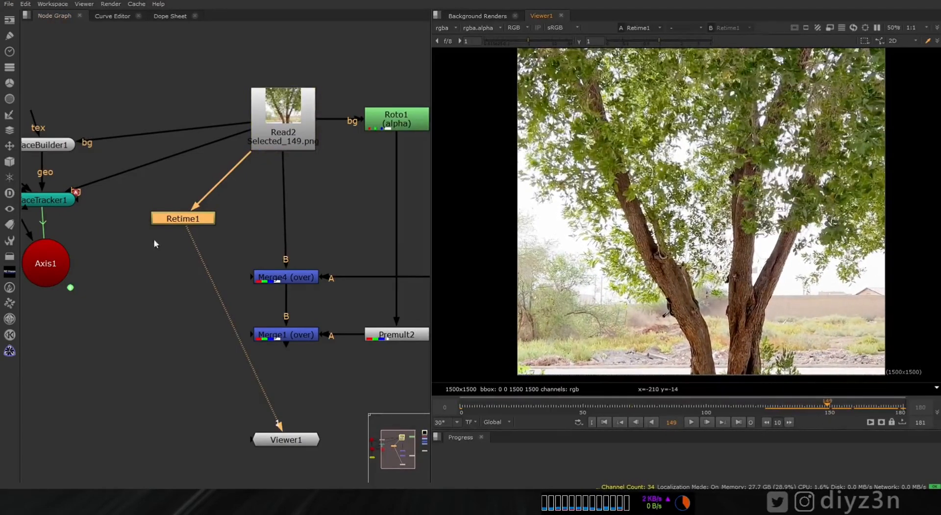
# Set Retime1's input and output ranges to start at 150, with before and after both set to bounce.
pyautogui.doubleClick(194, 225)
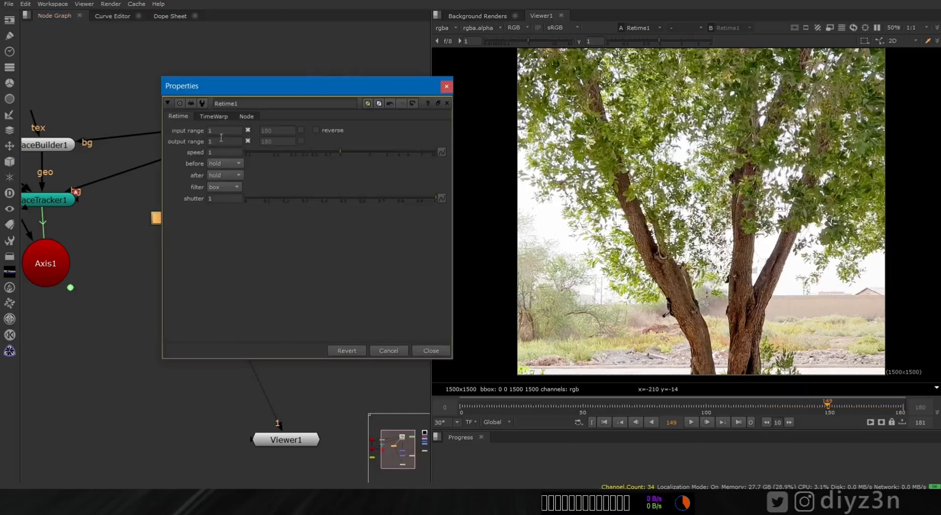
pyautogui.write('150')
pyautogui.click(219, 139)
pyautogui.write('150')
pyautogui.press('Return')
pyautogui.click(235, 162)
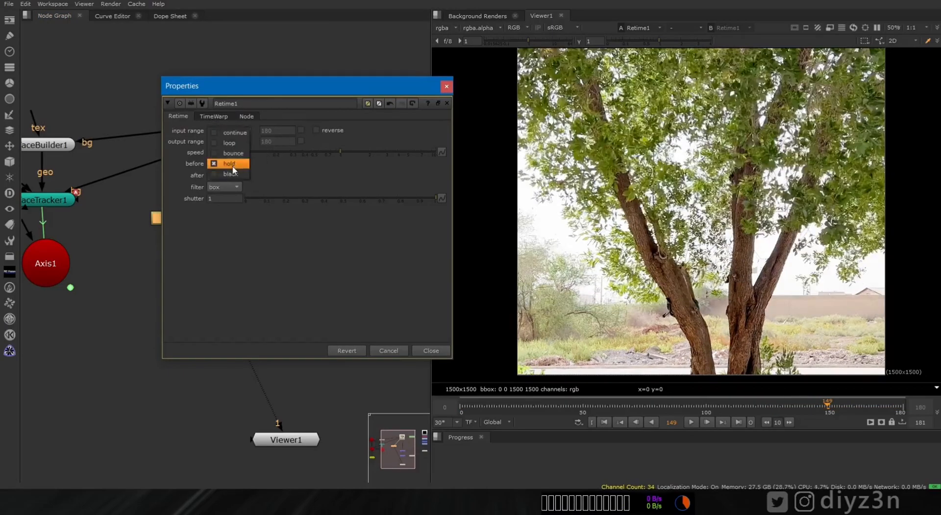
pyautogui.click(232, 153)
pyautogui.click(223, 176)
pyautogui.click(229, 165)
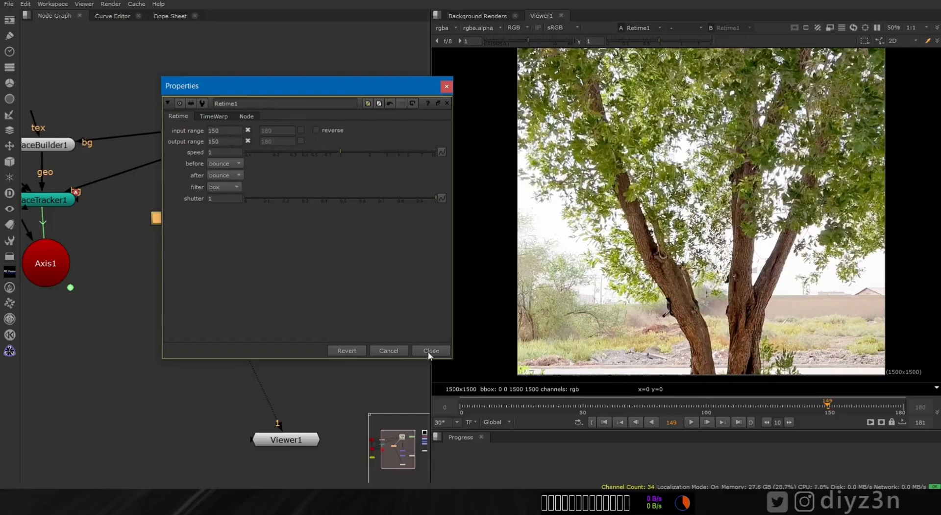
pyautogui.click(431, 350)
# Play the Retime1 output from the first frame to check the looping background, and return to viewing Merge1 at frame 0.
pyautogui.click(605, 422)
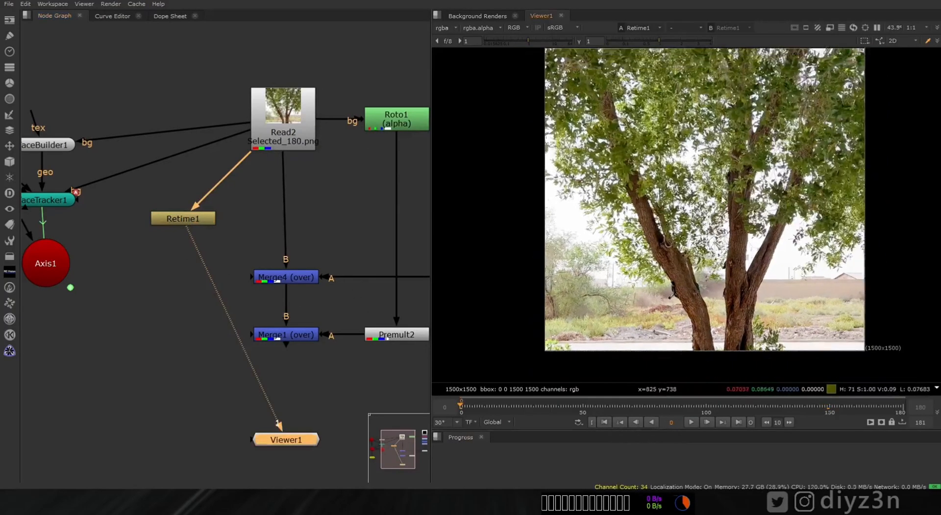
pyautogui.click(691, 422)
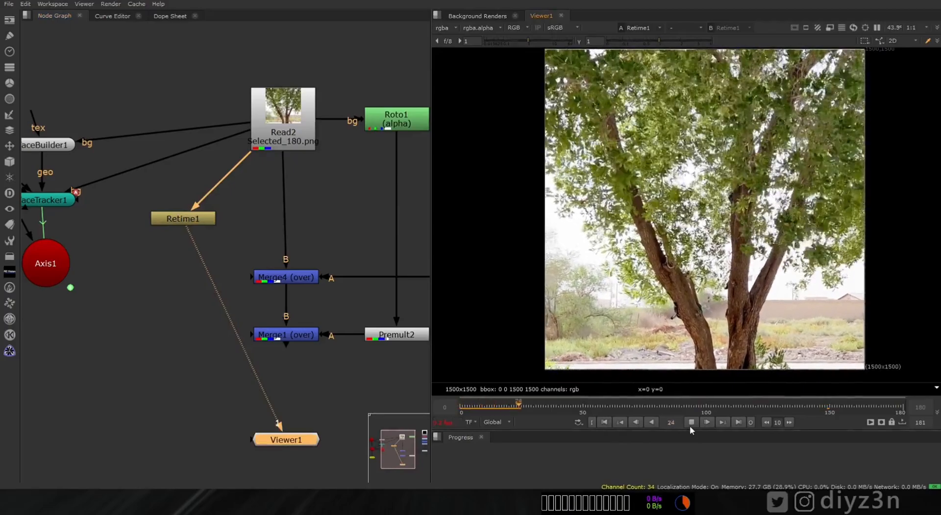
pyautogui.click(692, 422)
pyautogui.click(604, 422)
pyautogui.click(286, 334)
pyautogui.press('1')
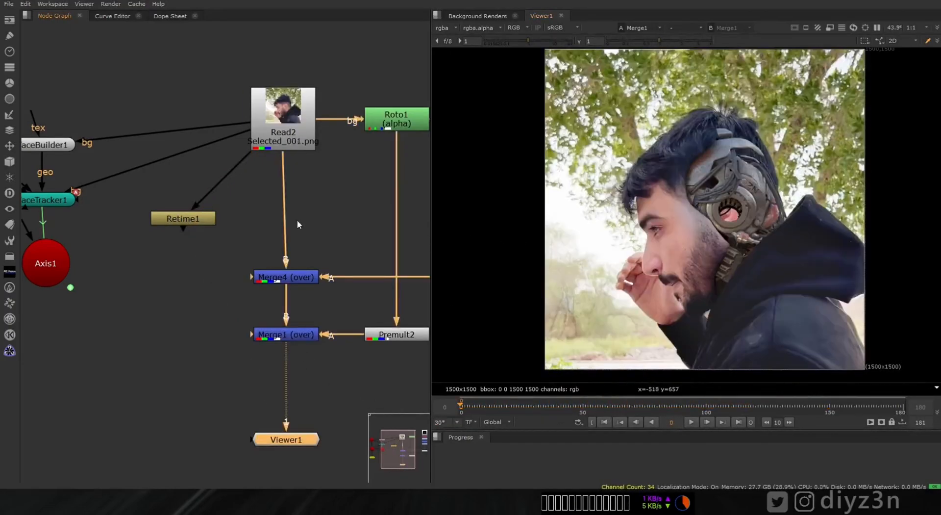
# Insert a Merge node between Read2 and Merge4, connect its A input to Retime1, and view its output.
pyautogui.moveTo(201, 222); pyautogui.dragTo(196, 197)
pyautogui.scroll(2, 237, 208)
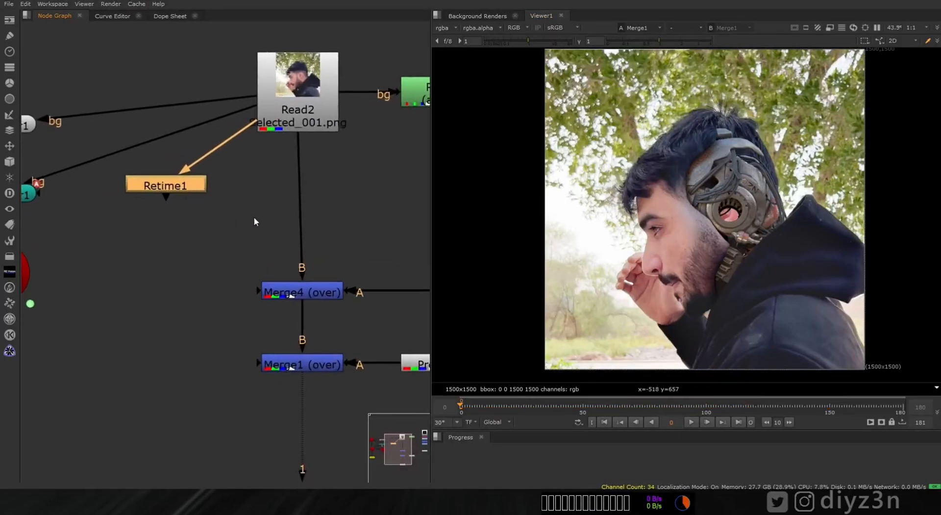
pyautogui.click(254, 219)
pyautogui.press('m')
pyautogui.moveTo(254, 222); pyautogui.dragTo(303, 223)
pyautogui.click(221, 191)
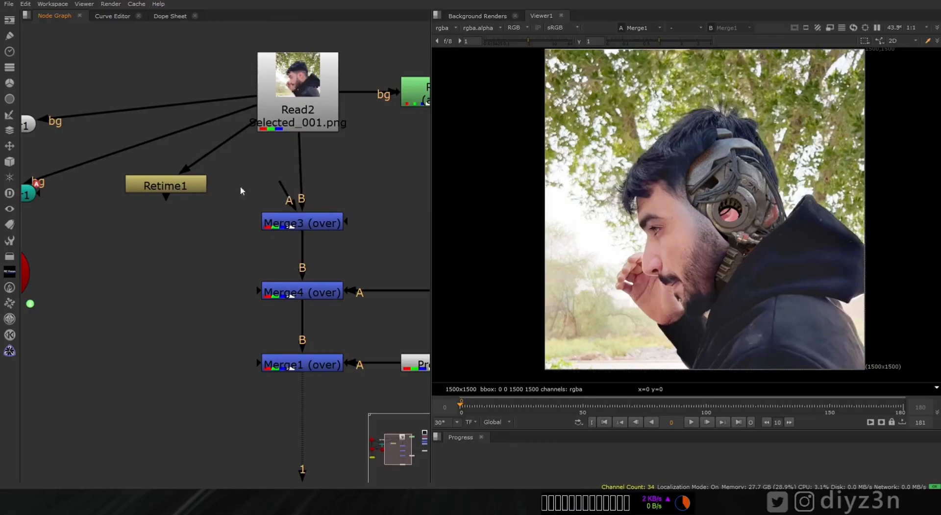
pyautogui.moveTo(217, 187); pyautogui.dragTo(204, 186)
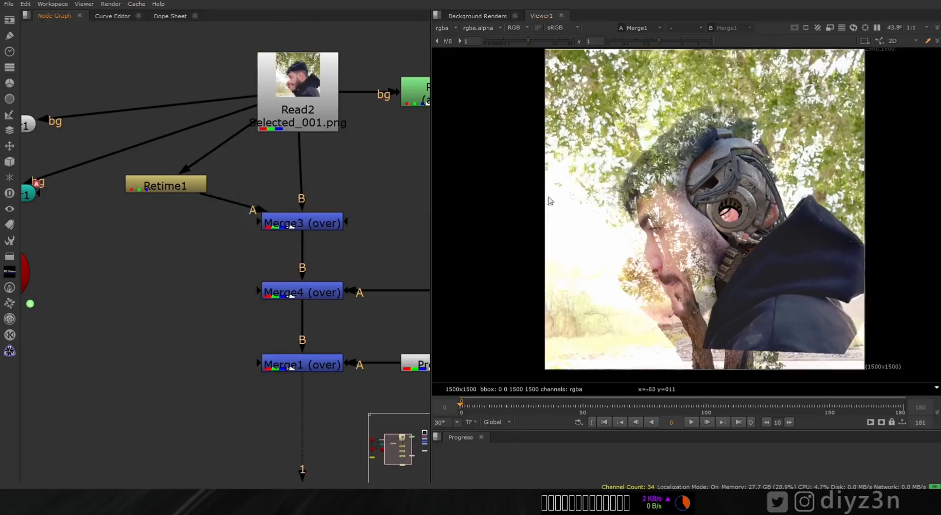
pyautogui.click(293, 230)
pyautogui.press('1')
# Add a ScanlineRender node and connect its cam input to Camera1 and its obj/scn input to Scene1.
pyautogui.moveTo(116, 262); pyautogui.dragTo(306, 286, button='middle')
pyautogui.press('Tab')
pyautogui.write('sca')
pyautogui.press('Return')
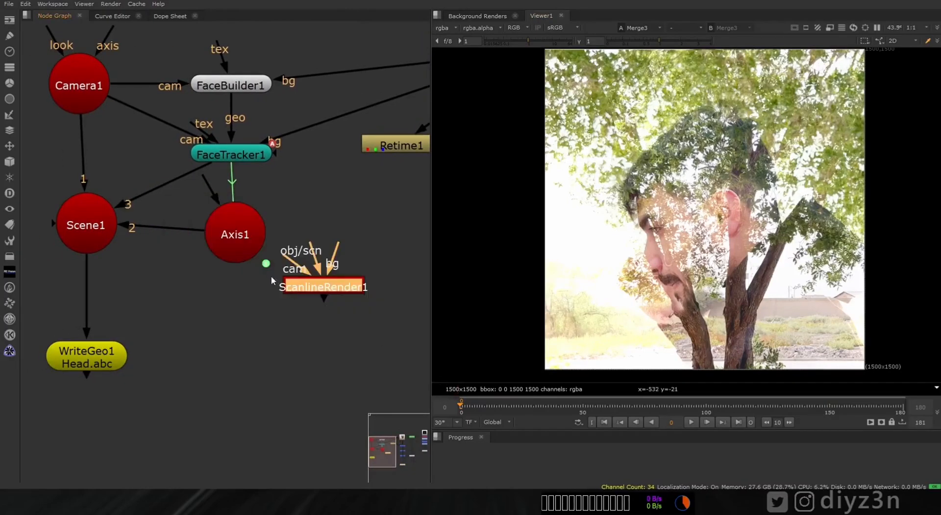
pyautogui.moveTo(304, 253)
pyautogui.mouseDown()
pyautogui.moveTo(126, 126)
pyautogui.moveTo(288, 255)
pyautogui.mouseUp()
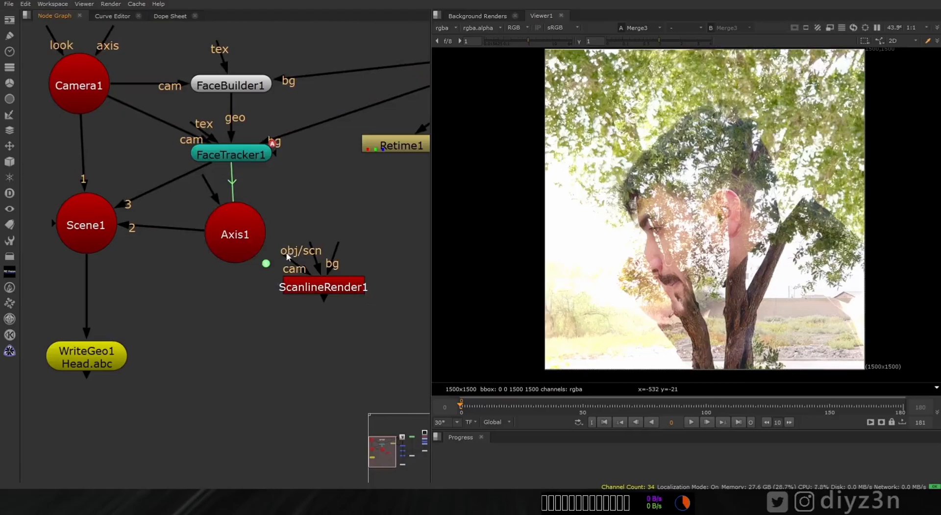
pyautogui.moveTo(110, 127); pyautogui.dragTo(101, 105)
pyautogui.moveTo(314, 259); pyautogui.dragTo(86, 240)
pyautogui.moveTo(342, 288); pyautogui.dragTo(249, 323)
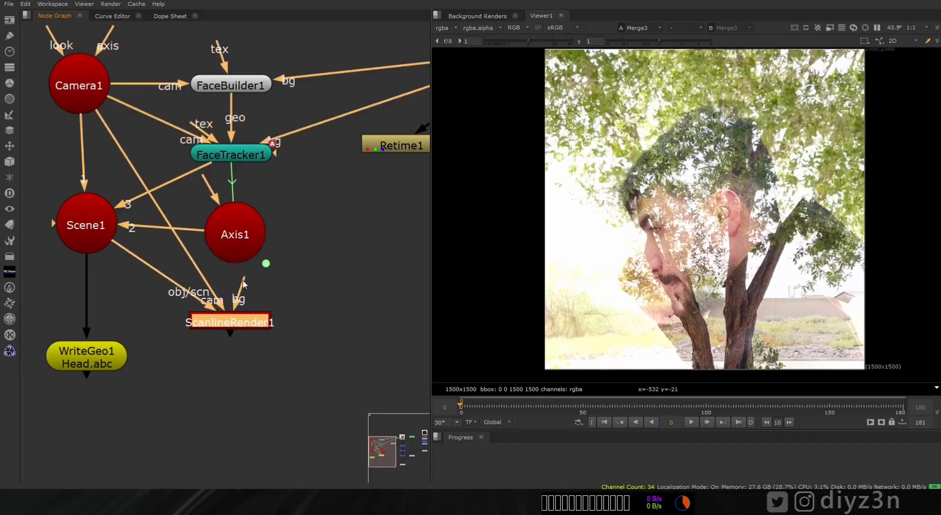
# Connect ScanlineRender1's bg input to Read2 and view the rendered head geometry over the footage.
pyautogui.moveTo(337, 264); pyautogui.dragTo(299, 296)
pyautogui.moveTo(282, 309); pyautogui.dragTo(179, 391, button='middle')
pyautogui.moveTo(143, 365); pyautogui.dragTo(401, 166)
pyautogui.moveTo(133, 405); pyautogui.dragTo(281, 309)
pyautogui.press('1')
# Rearrange Scene1, Axis1 and ScanlineRender1 so the 3D branch of the node graph is tidy.
pyautogui.moveTo(262, 315); pyautogui.dragTo(384, 337, button='middle')
pyautogui.moveTo(250, 334); pyautogui.dragTo(54, 267)
pyautogui.moveTo(126, 324); pyautogui.dragTo(250, 327)
pyautogui.moveTo(73, 264); pyautogui.dragTo(75, 320)
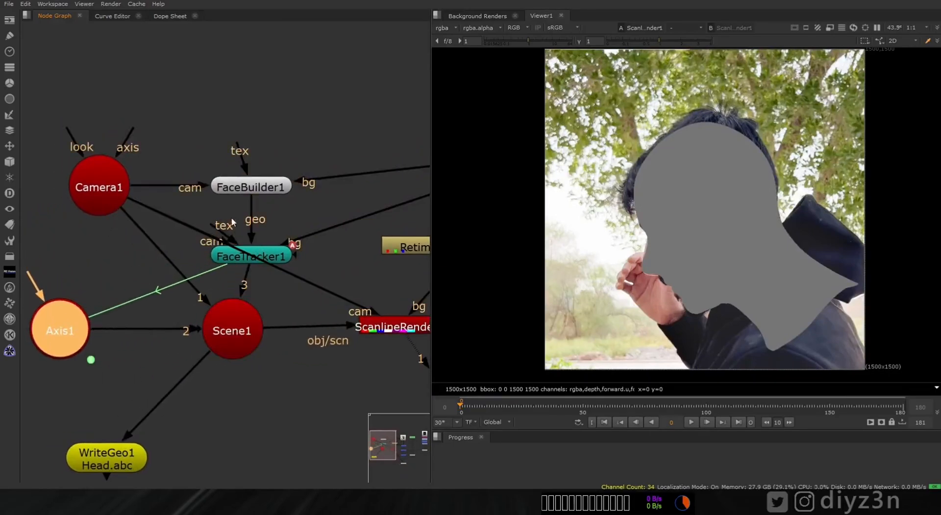
# Check the alpha channel of the ScanlineRender1 output.
pyautogui.moveTo(393, 251); pyautogui.dragTo(228, 227, button='middle')
pyautogui.click(241, 301)
pyautogui.moveTo(280, 286); pyautogui.dragTo(188, 266, button='middle')
pyautogui.press('a')
pyautogui.press('a')
pyautogui.press('a')
pyautogui.press('a')
# Move Retime1 to the opposite side of Merge3, under Roto1, and view the Merge3 output.
pyautogui.moveTo(169, 203); pyautogui.dragTo(280, 238)
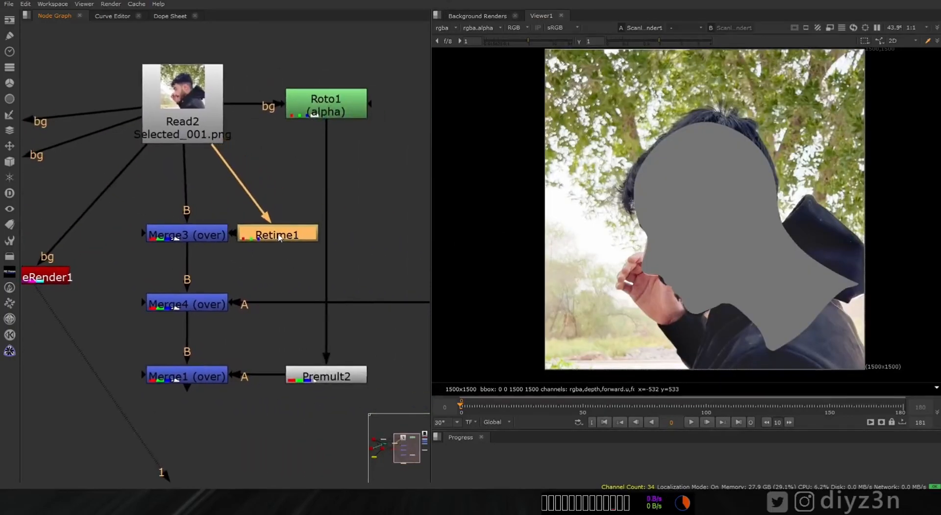
pyautogui.click(216, 234)
pyautogui.press('1')
pyautogui.moveTo(139, 238); pyautogui.dragTo(198, 227, button='middle')
pyautogui.moveTo(319, 227); pyautogui.dragTo(322, 196)
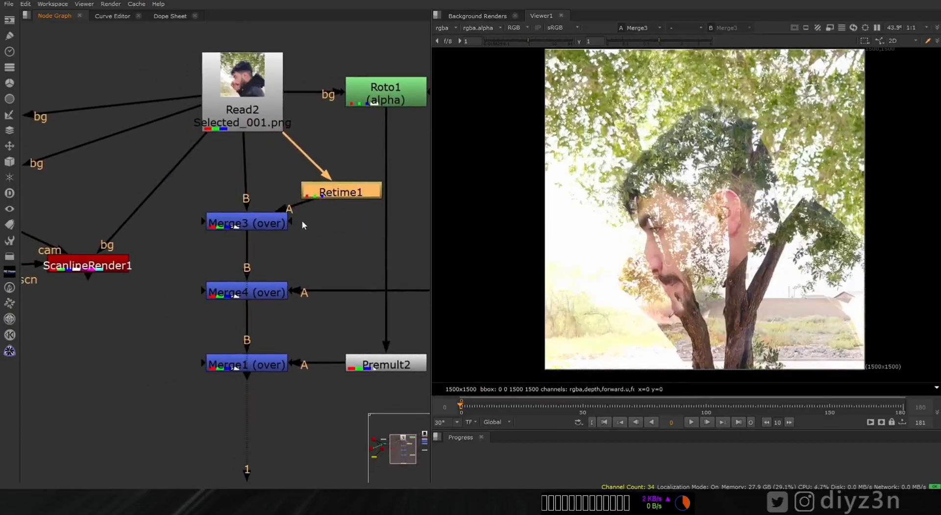
# Connect Merge3's mask input to ScanlineRender1 and set its merge operation to out.
pyautogui.moveTo(120, 267); pyautogui.dragTo(119, 267)
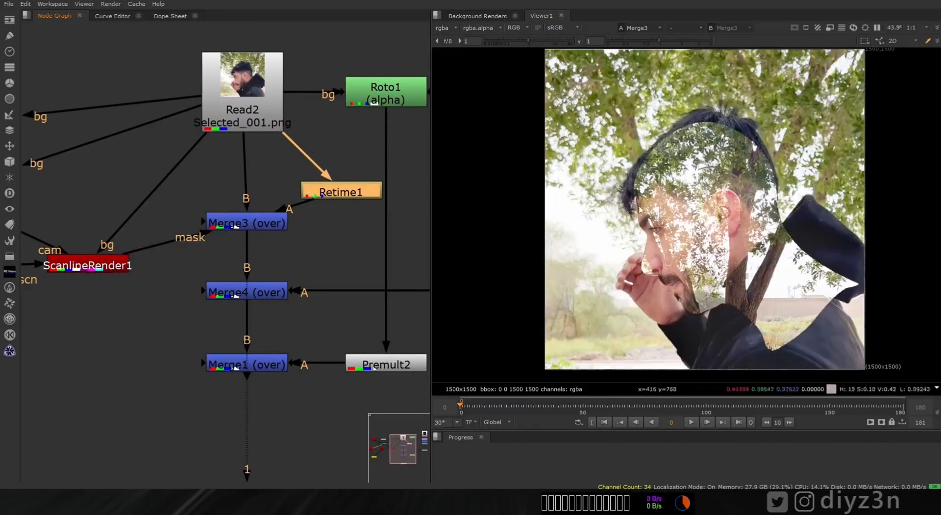
pyautogui.click(263, 225)
pyautogui.doubleClick(246, 223)
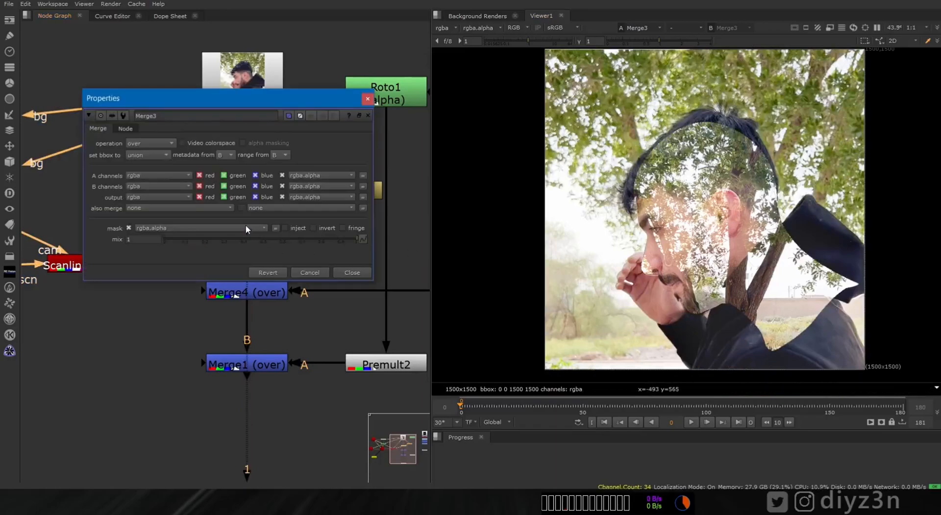
pyautogui.click(147, 143)
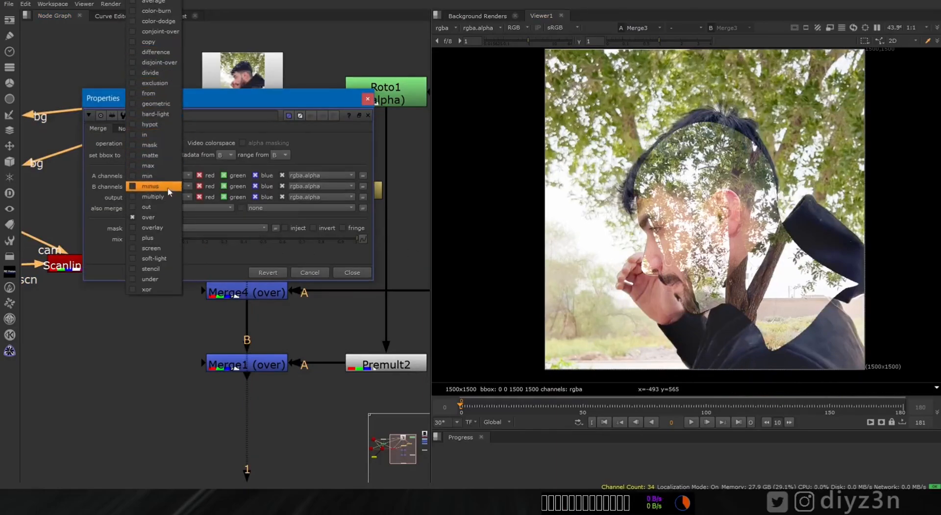
pyautogui.click(165, 212)
pyautogui.click(349, 271)
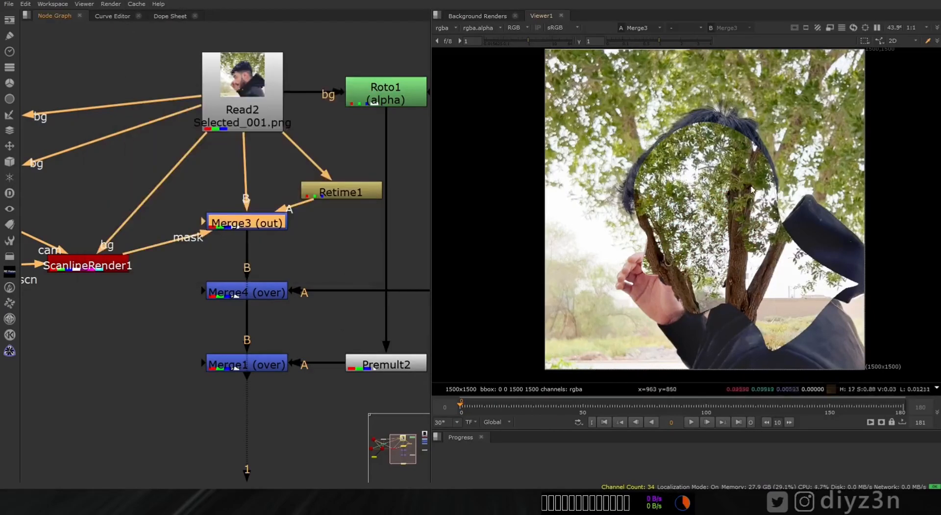
# View the Merge1 output and examine the robotic head, face and neck edges of the composite up close.
pyautogui.scroll(-1, 718, 201)
pyautogui.scroll(3, 718, 201)
pyautogui.click(265, 365)
pyautogui.press('1')
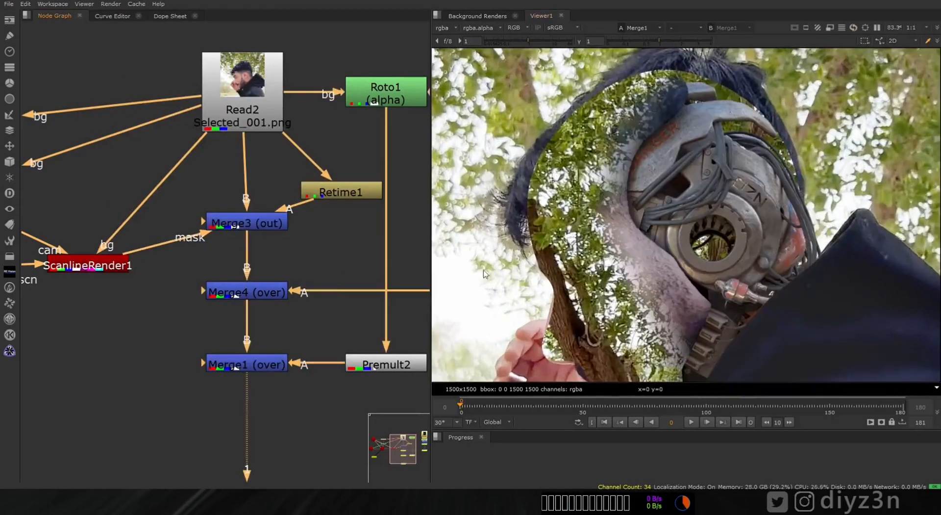
pyautogui.scroll(3, 735, 143)
pyautogui.scroll(-4, 734, 163)
pyautogui.scroll(5, 699, 195)
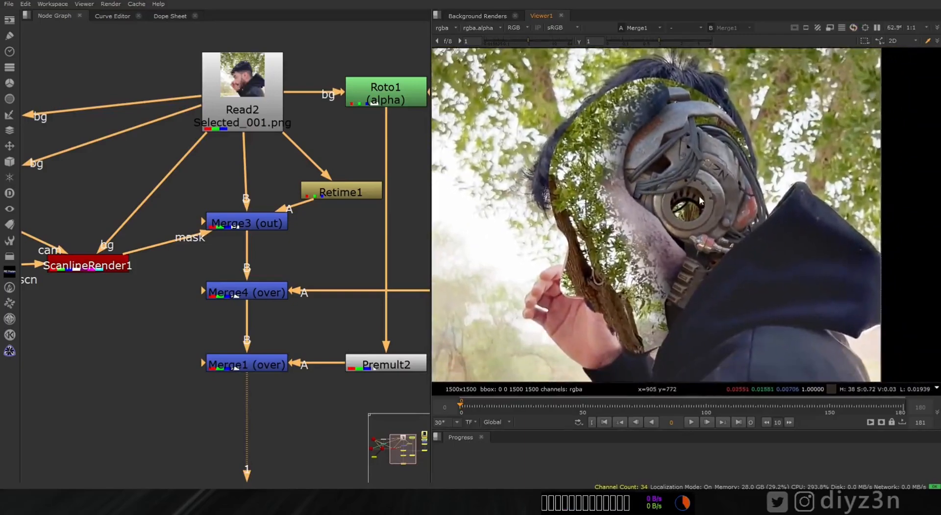
pyautogui.scroll(-2, 749, 242)
pyautogui.scroll(1, 745, 305)
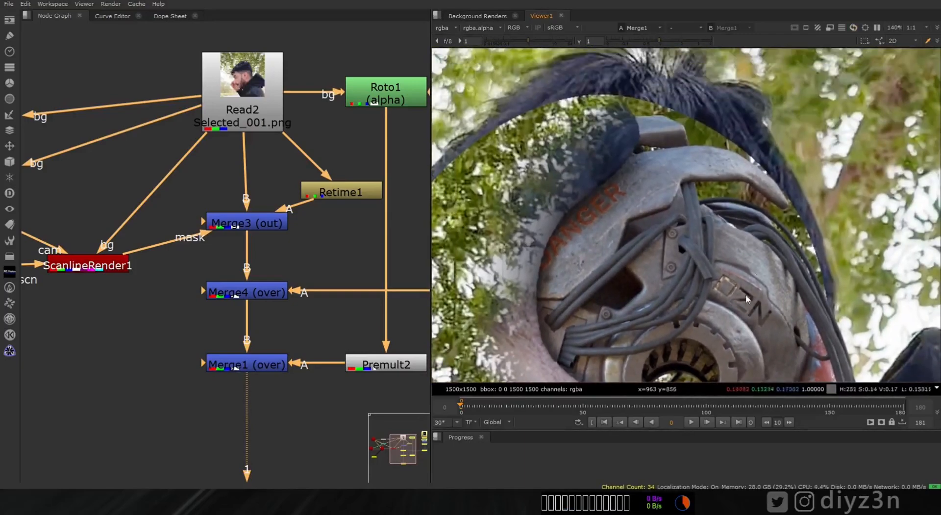
pyautogui.scroll(-6, 584, 237)
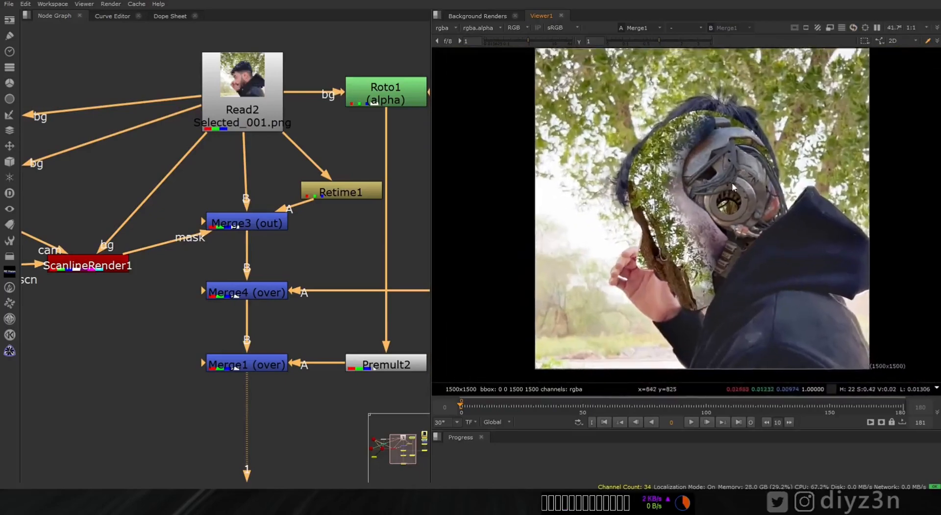
# Check the Face layer of the Read1 render, and return the viewer to its rgba channels.
pyautogui.scroll(2, 734, 187)
pyautogui.moveTo(103, 294); pyautogui.dragTo(131, 303, button='middle')
pyautogui.moveTo(351, 243); pyautogui.dragTo(107, 266, button='middle')
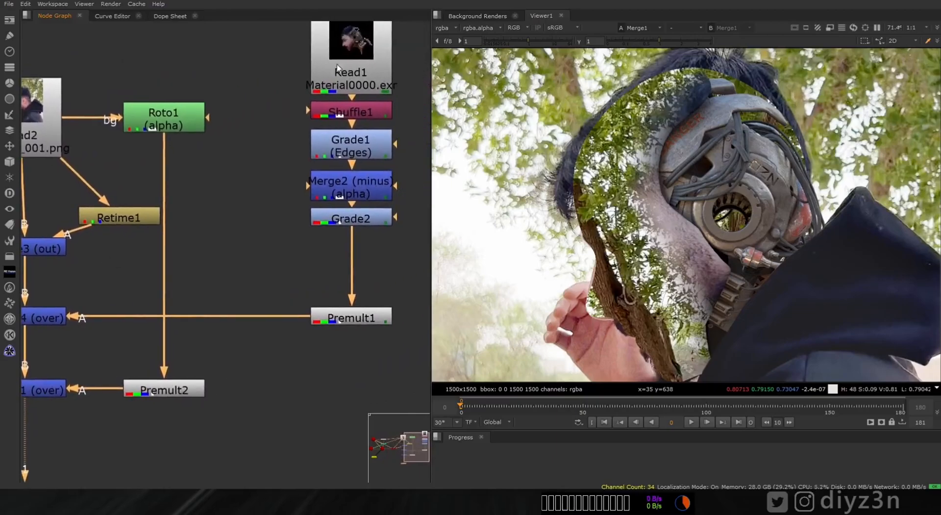
pyautogui.click(337, 68)
pyautogui.press('1')
pyautogui.click(444, 27)
pyautogui.click(460, 100)
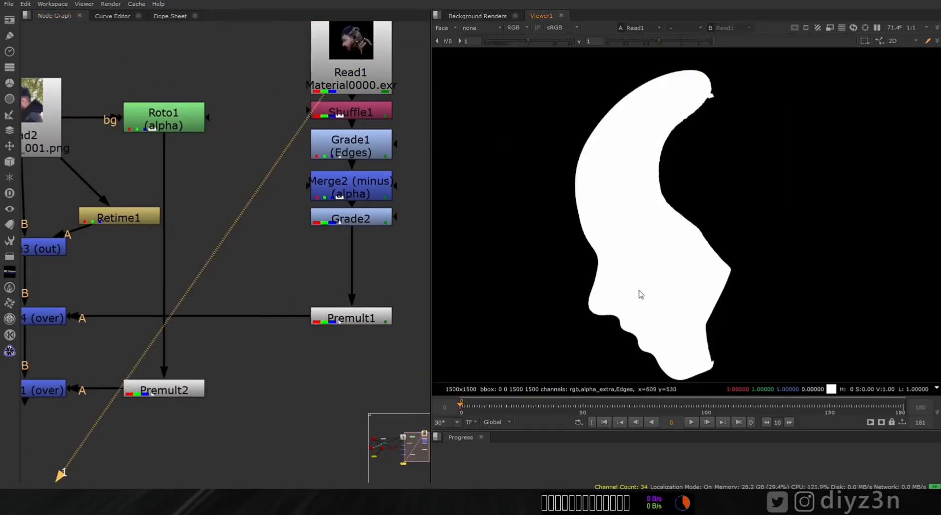
pyautogui.click(445, 28)
pyautogui.click(448, 59)
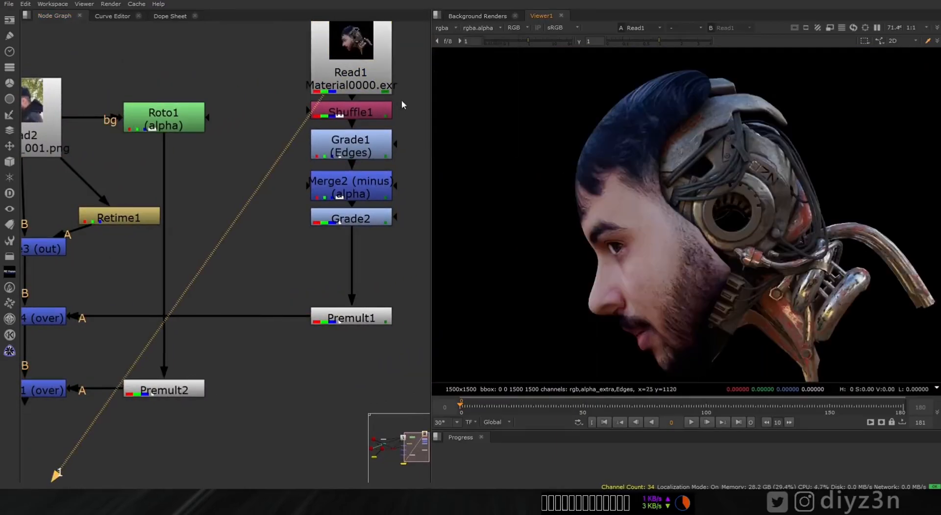
# View the Merge1 output and move ScanlineRender1 directly below Scene1 in the node graph.
pyautogui.moveTo(62, 286); pyautogui.dragTo(244, 170, button='middle')
pyautogui.click(221, 269)
pyautogui.press('1')
pyautogui.scroll(-1, 189, 225)
pyautogui.moveTo(189, 225); pyautogui.dragTo(321, 280, button='middle')
pyautogui.moveTo(203, 239); pyautogui.dragTo(67, 340)
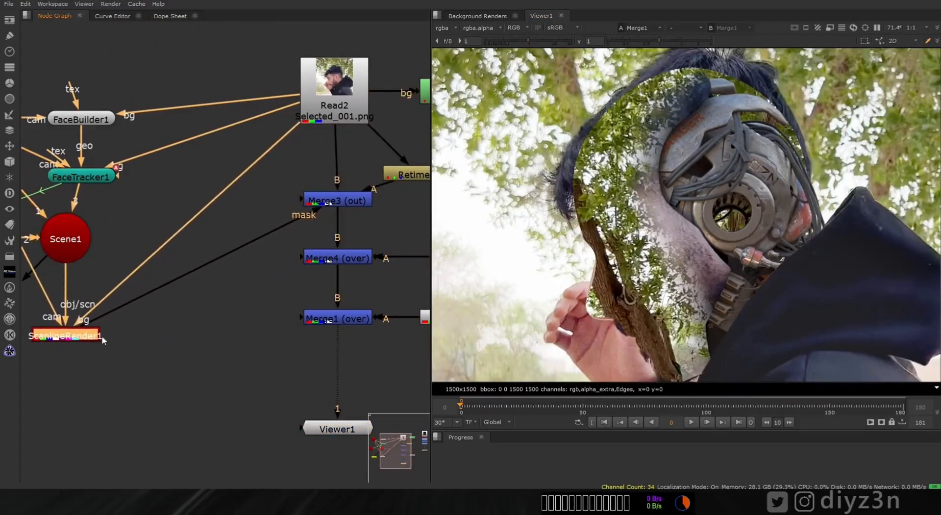
pyautogui.click(158, 340)
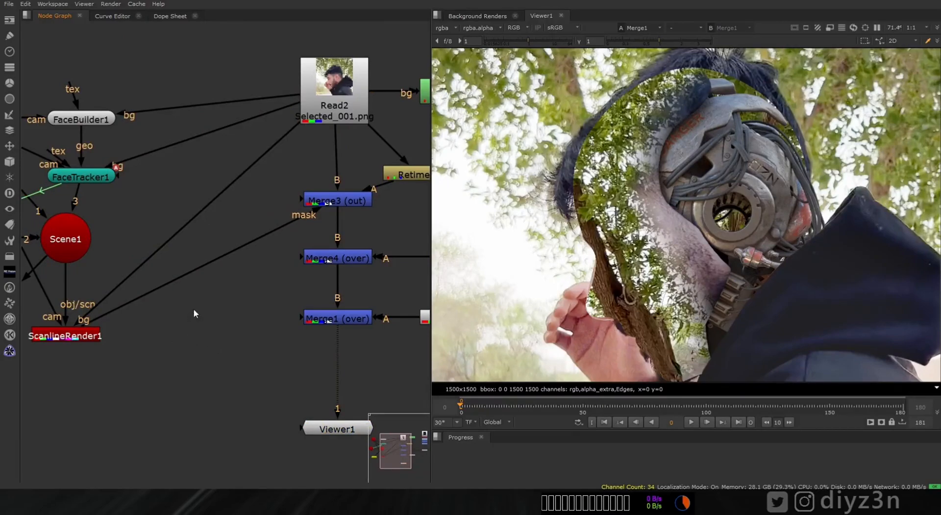
# Add a new Merge node beside ScanlineRender1, with input A connected to ScanlineRender1 and input B to Premult1.
pyautogui.press('b')
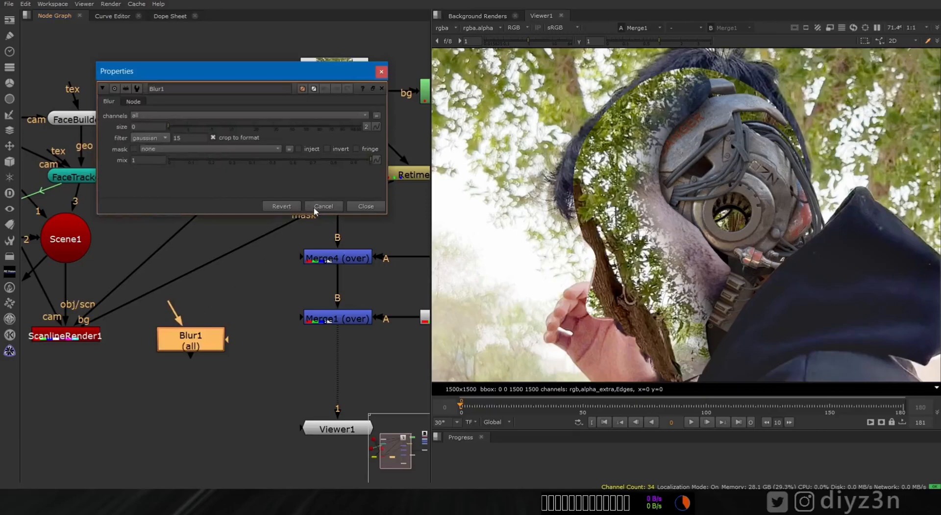
pyautogui.press('m')
pyautogui.click(384, 354)
pyautogui.moveTo(206, 357); pyautogui.dragTo(171, 357)
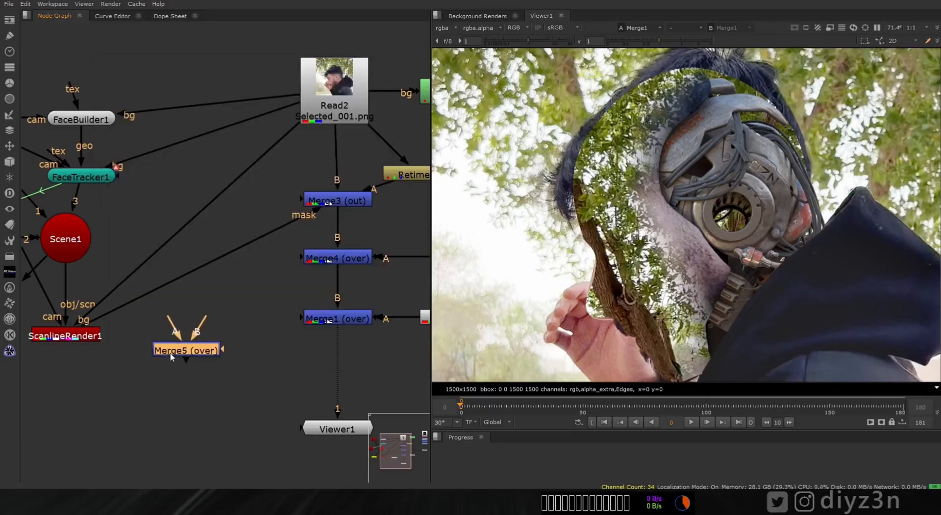
pyautogui.moveTo(169, 324); pyautogui.dragTo(90, 341)
pyautogui.moveTo(200, 321); pyautogui.dragTo(393, 264)
pyautogui.moveTo(196, 324); pyautogui.dragTo(334, 293, button='middle')
# View Merge5's alpha and set it to minus, with A channels alpha, B channels Face and output alpha.
pyautogui.press('1')
pyautogui.press('a')
pyautogui.doubleClick(114, 321)
pyautogui.click(173, 279)
pyautogui.click(175, 319)
pyautogui.click(186, 268)
pyautogui.moveTo(206, 350)
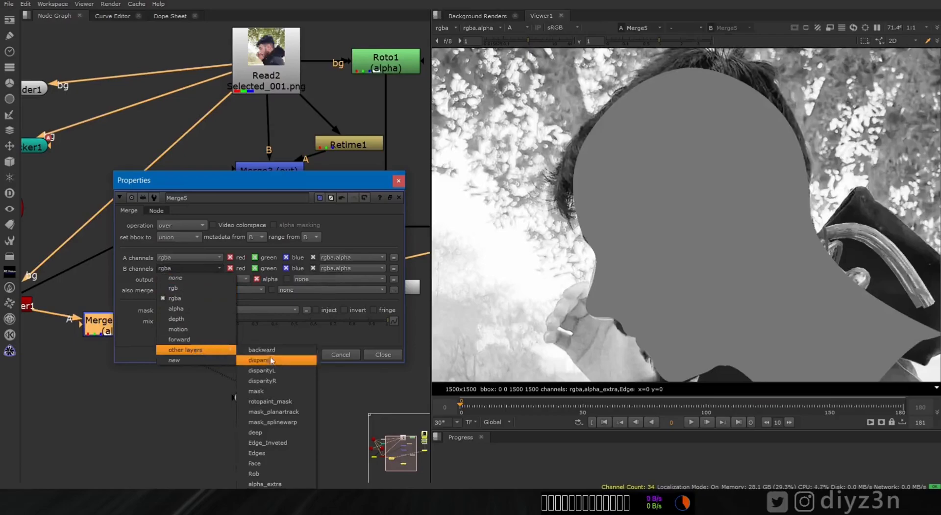
pyautogui.click(275, 462)
pyautogui.click(166, 258)
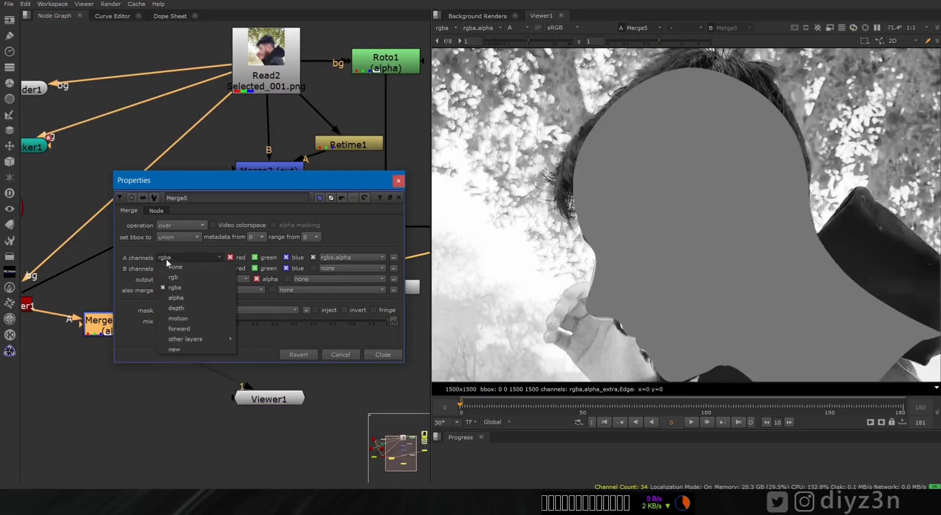
pyautogui.click(189, 302)
pyautogui.click(173, 226)
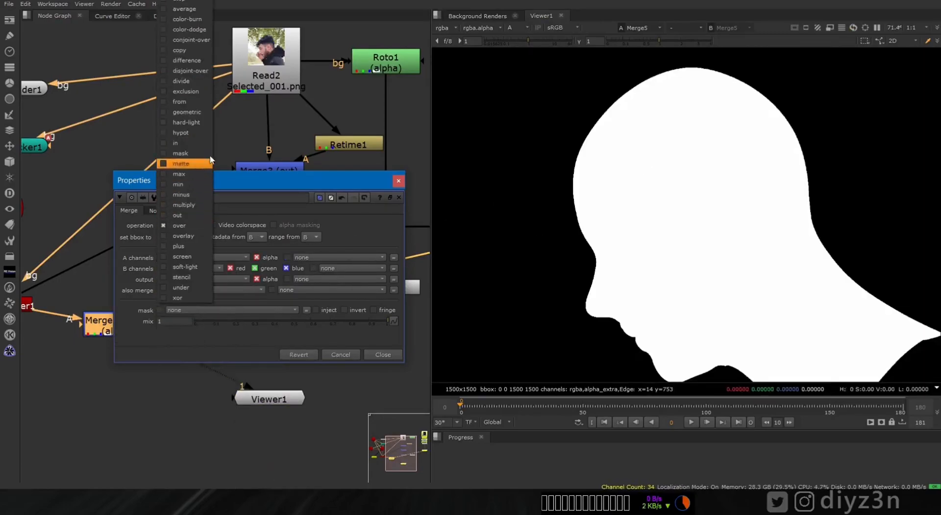
pyautogui.click(199, 195)
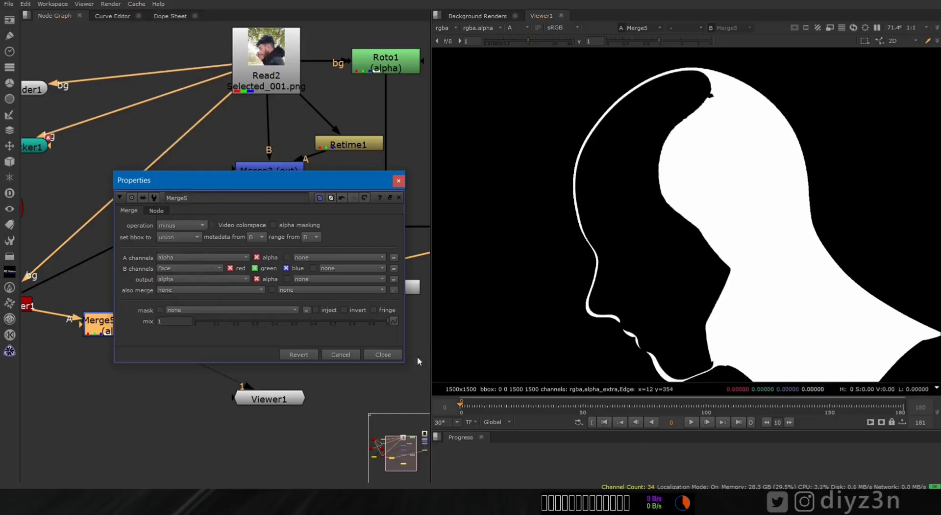
# Place Merge5 directly below ScanlineRender1 in the node graph.
pyautogui.moveTo(277, 186); pyautogui.dragTo(492, 179)
pyautogui.click(114, 365)
pyautogui.moveTo(113, 362); pyautogui.dragTo(95, 387)
pyautogui.moveTo(95, 387); pyautogui.dragTo(166, 359, button='middle')
pyautogui.moveTo(166, 360); pyautogui.dragTo(81, 326)
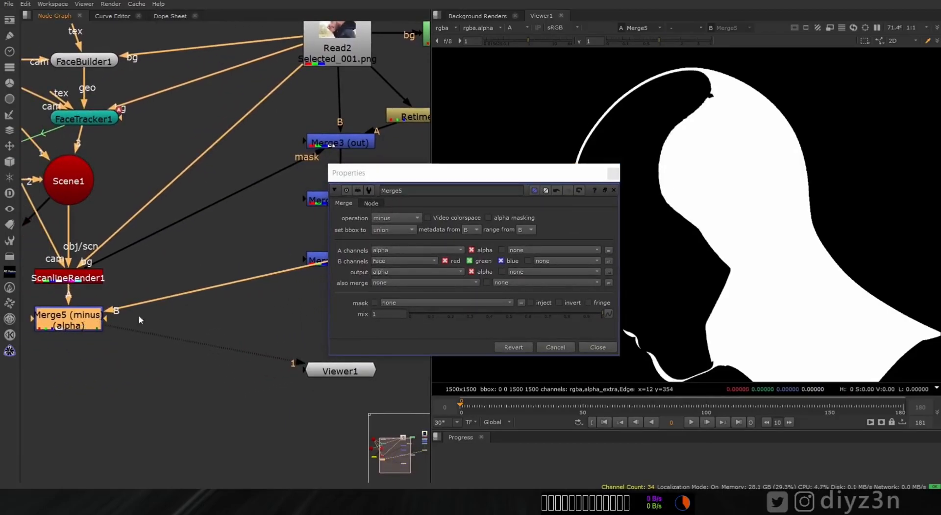
# Insert a Transform node on Merge5's B input and set its scale to 1.04.
pyautogui.click(183, 311)
pyautogui.press('t')
pyautogui.moveTo(181, 311)
pyautogui.mouseDown()
pyautogui.moveTo(177, 300)
pyautogui.moveTo(168, 318)
pyautogui.mouseUp()
pyautogui.moveTo(457, 173); pyautogui.dragTo(259, 152)
pyautogui.click(399, 325)
pyautogui.moveTo(377, 229); pyautogui.dragTo(249, 196)
pyautogui.moveTo(272, 263)
pyautogui.mouseDown()
pyautogui.moveTo(263, 266)
pyautogui.moveTo(272, 266)
pyautogui.mouseUp()
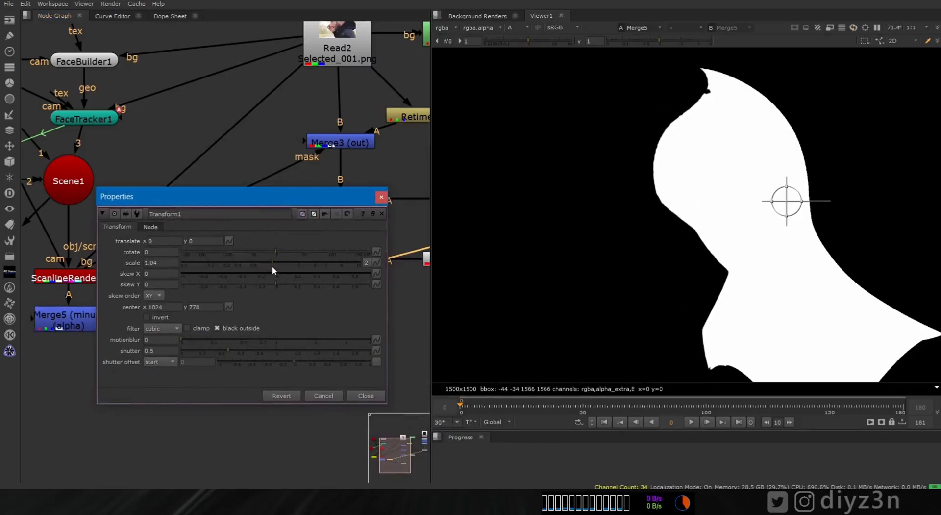
pyautogui.click(346, 397)
# Connect Merge3's mask input to Merge5 and view the Merge1 output in full color.
pyautogui.moveTo(112, 263); pyautogui.dragTo(167, 316)
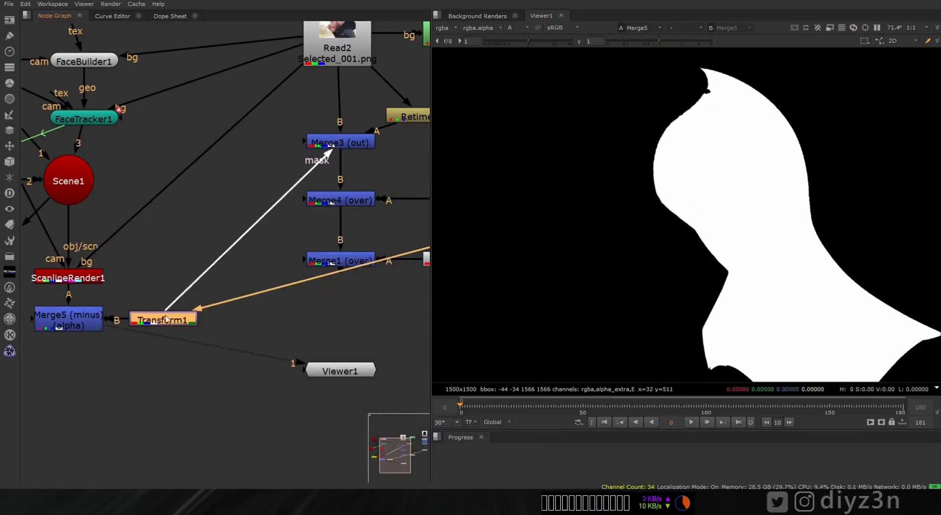
pyautogui.click(338, 265)
pyautogui.press('1')
pyautogui.moveTo(339, 265); pyautogui.dragTo(337, 299)
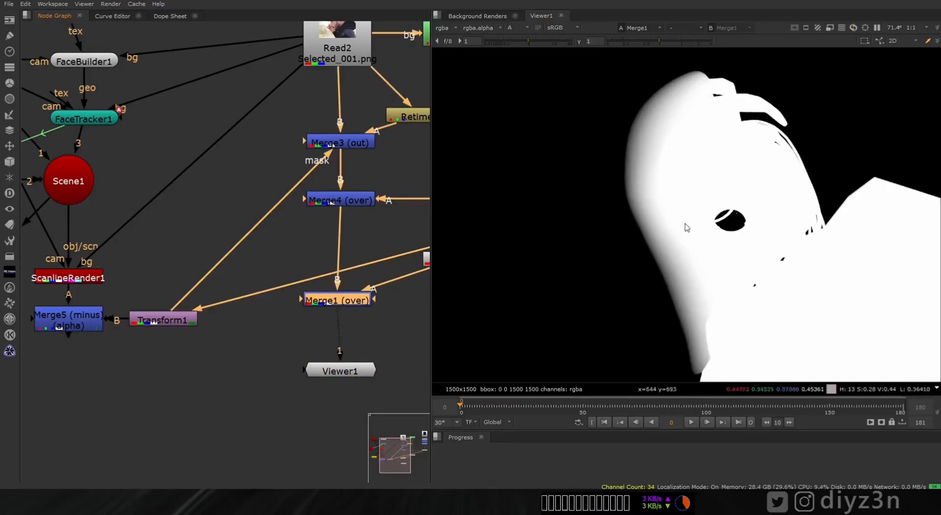
pyautogui.press('a')
pyautogui.moveTo(360, 274); pyautogui.dragTo(292, 279, button='middle')
pyautogui.moveTo(255, 310); pyautogui.dragTo(263, 307)
pyautogui.moveTo(87, 305); pyautogui.dragTo(185, 309, button='middle')
pyautogui.moveTo(185, 308); pyautogui.dragTo(123, 322)
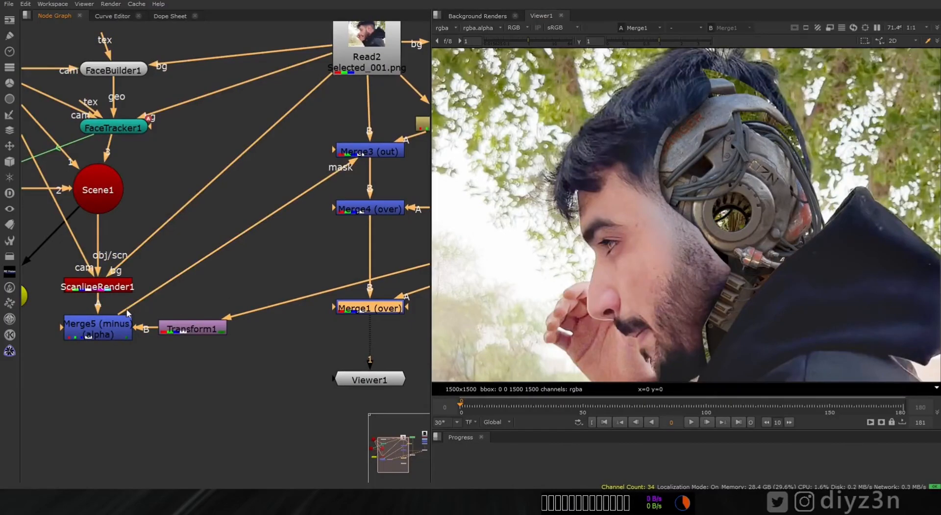
# Move Viewer1 and Merge1 further down the node graph to leave space below Merge4.
pyautogui.scroll(6, 706, 164)
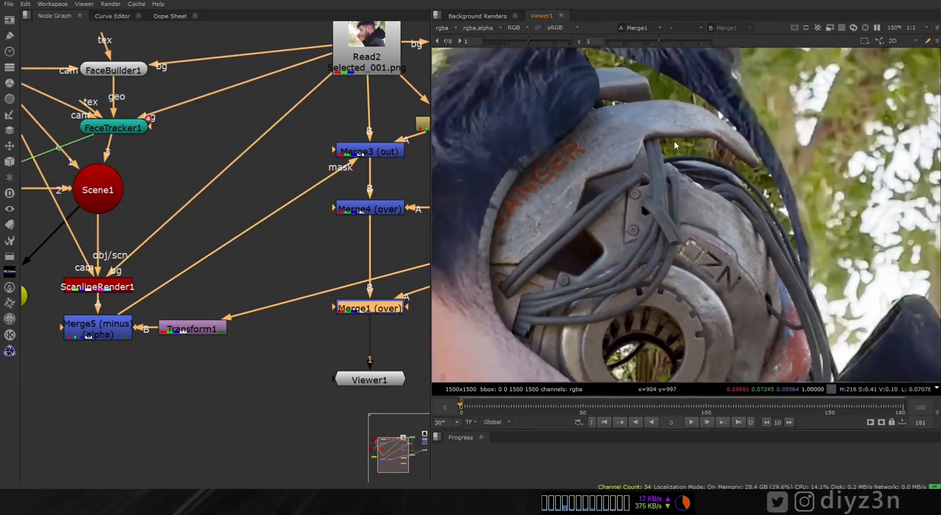
pyautogui.moveTo(630, 363); pyautogui.dragTo(686, 266, button='middle')
pyautogui.scroll(2, 687, 266)
pyautogui.scroll(-7, 687, 266)
pyautogui.moveTo(577, 225); pyautogui.dragTo(569, 169, button='middle')
pyautogui.moveTo(349, 310); pyautogui.dragTo(278, 302, button='middle')
pyautogui.moveTo(340, 380); pyautogui.dragTo(340, 432)
pyautogui.moveTo(341, 314); pyautogui.dragTo(340, 360)
pyautogui.moveTo(624, 87); pyautogui.dragTo(624, 126, button='middle')
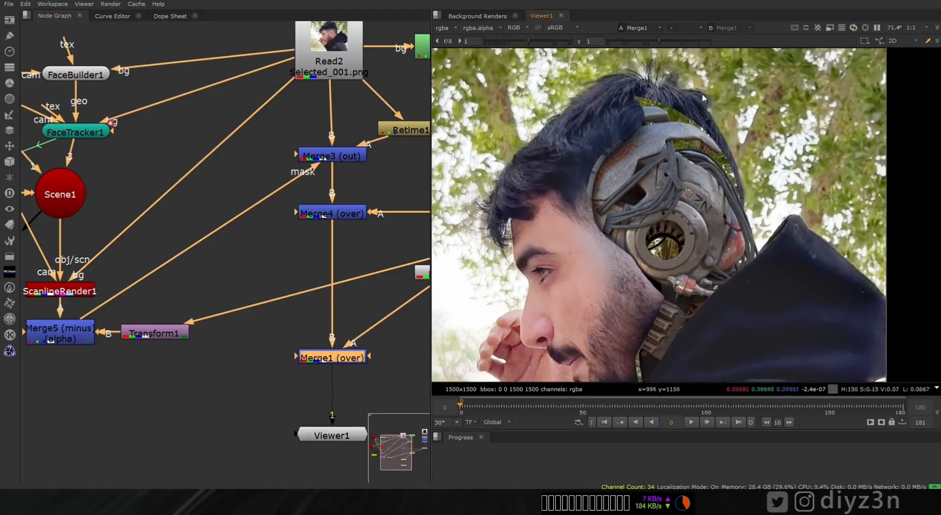
# Lower Merge5 and add a Transform node between ScanlineRender1 and Merge5.
pyautogui.moveTo(153, 300); pyautogui.dragTo(243, 289, button='middle')
pyautogui.moveTo(149, 327); pyautogui.dragTo(150, 344)
pyautogui.click(124, 306)
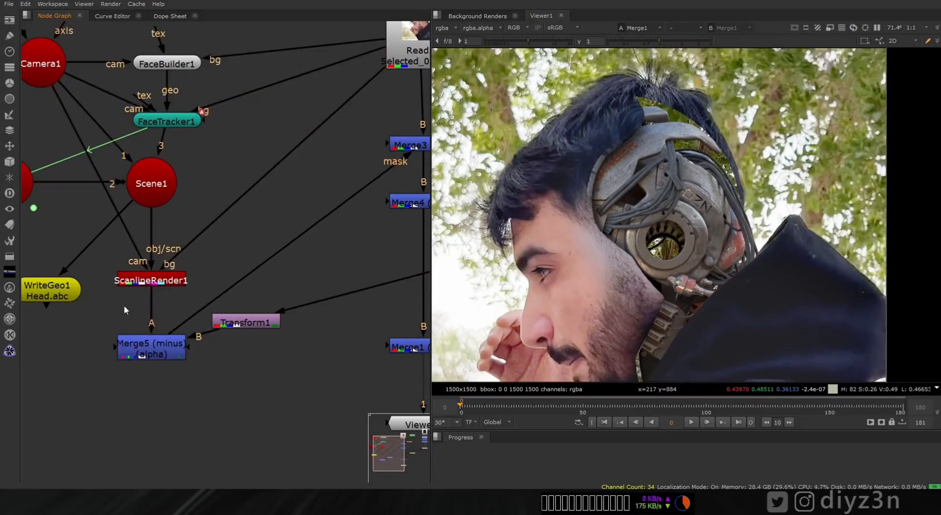
pyautogui.press('t')
pyautogui.click(401, 333)
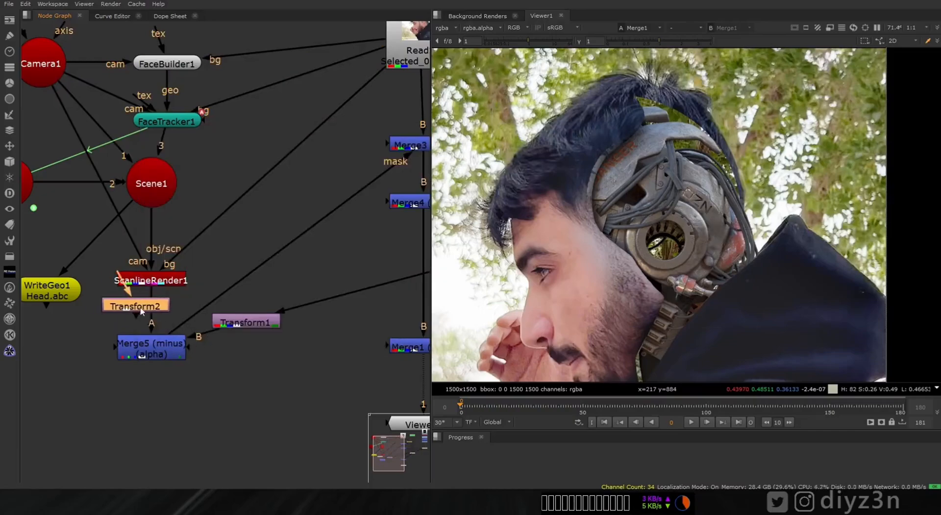
# Shift the ScanlineRender1 matte with Transform2 to a translate of about x 61, y 66.
pyautogui.doubleClick(140, 307)
pyautogui.moveTo(717, 228); pyautogui.dragTo(739, 205)
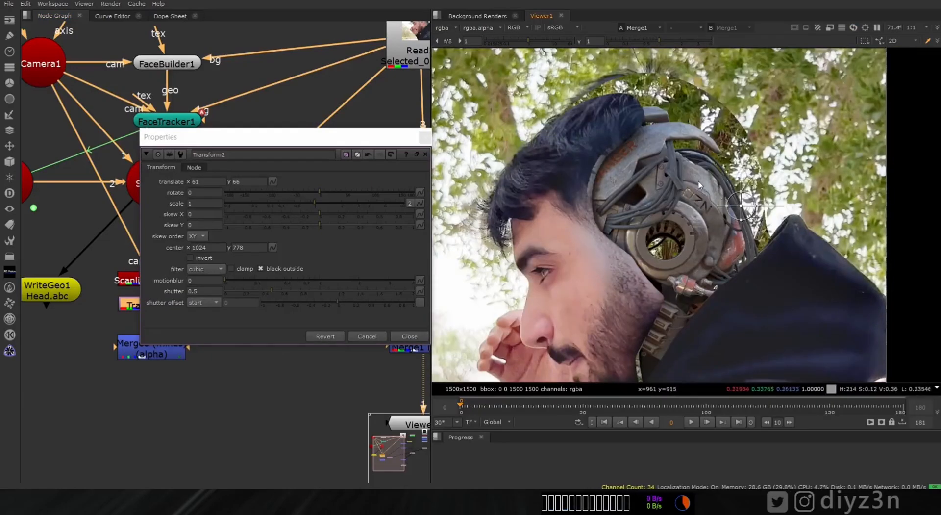
pyautogui.click(409, 335)
pyautogui.scroll(-4, 672, 196)
pyautogui.scroll(5, 674, 189)
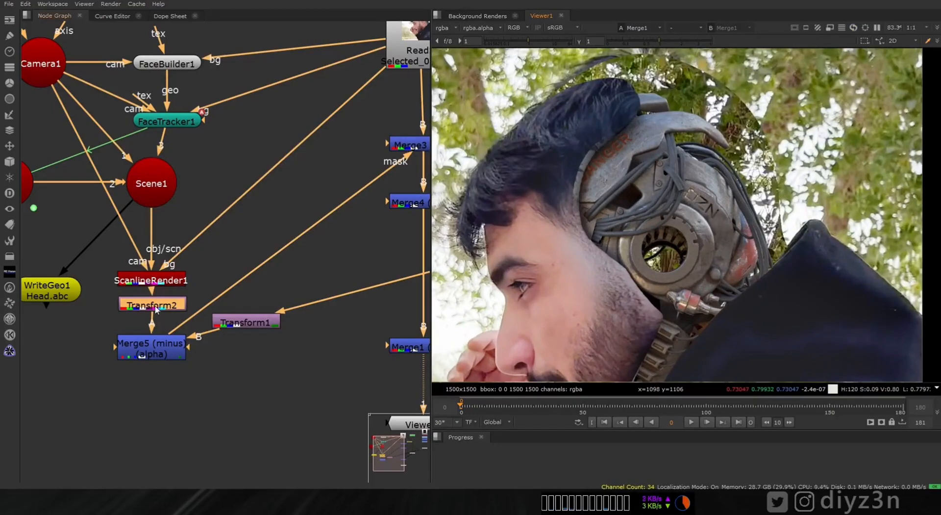
# Add a Blur node after Transform2, limited to the alpha channel, with size 100.
pyautogui.press('b')
pyautogui.click(165, 116)
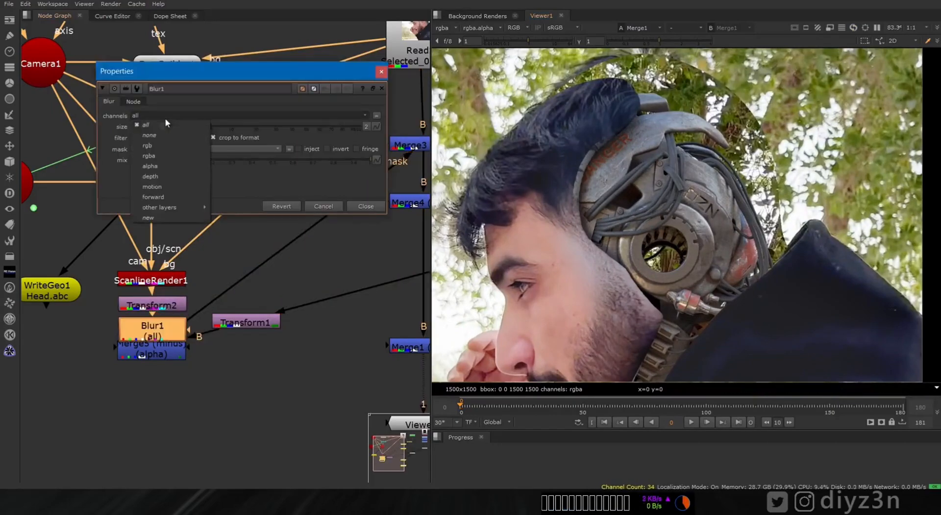
pyautogui.click(168, 163)
pyautogui.moveTo(213, 129); pyautogui.dragTo(392, 125)
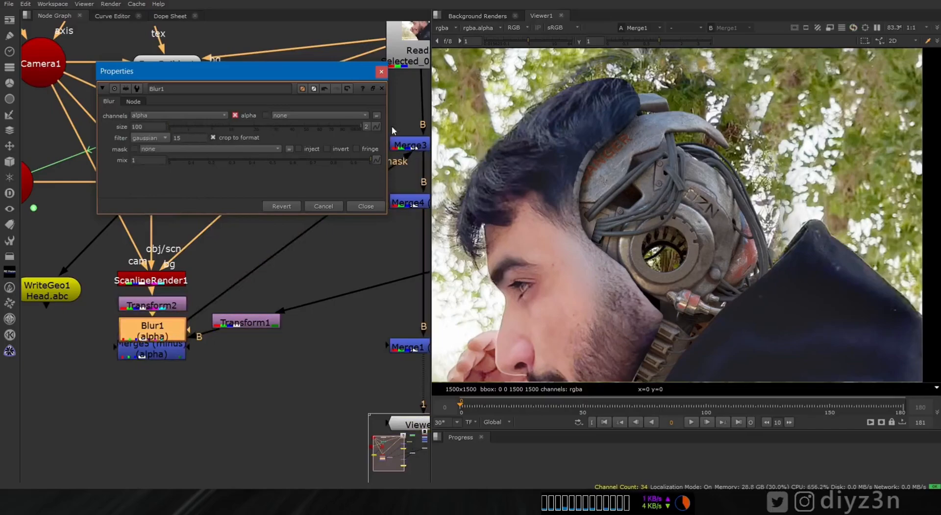
pyautogui.click(366, 206)
# Move Merge5 and Transform1 lower and bend the Premult1-to-Transform1 connection with a dot placed below Premult1.
pyautogui.moveTo(157, 355); pyautogui.dragTo(157, 380)
pyautogui.moveTo(243, 324); pyautogui.dragTo(242, 378)
pyautogui.moveTo(324, 357); pyautogui.dragTo(103, 343, button='middle')
pyautogui.scroll(-2, 100, 342)
pyautogui.moveTo(183, 334); pyautogui.dragTo(161, 336, button='middle')
pyautogui.keyDown('ctrl'); pyautogui.moveTo(196, 291); pyautogui.dragTo(386, 348); pyautogui.keyUp('ctrl')
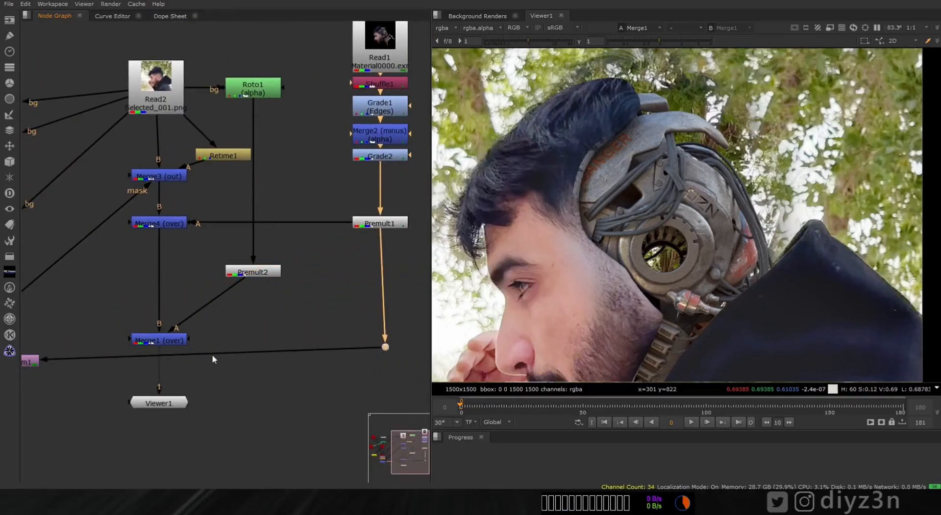
# Move Merge1 lower in the node graph and reconnect its B input to Merge4.
pyautogui.moveTo(167, 349); pyautogui.dragTo(237, 302, button='middle')
pyautogui.moveTo(225, 363); pyautogui.dragTo(231, 399)
pyautogui.moveTo(229, 277); pyautogui.dragTo(554, 436)
pyautogui.moveTo(186, 342); pyautogui.dragTo(599, 444, button='middle')
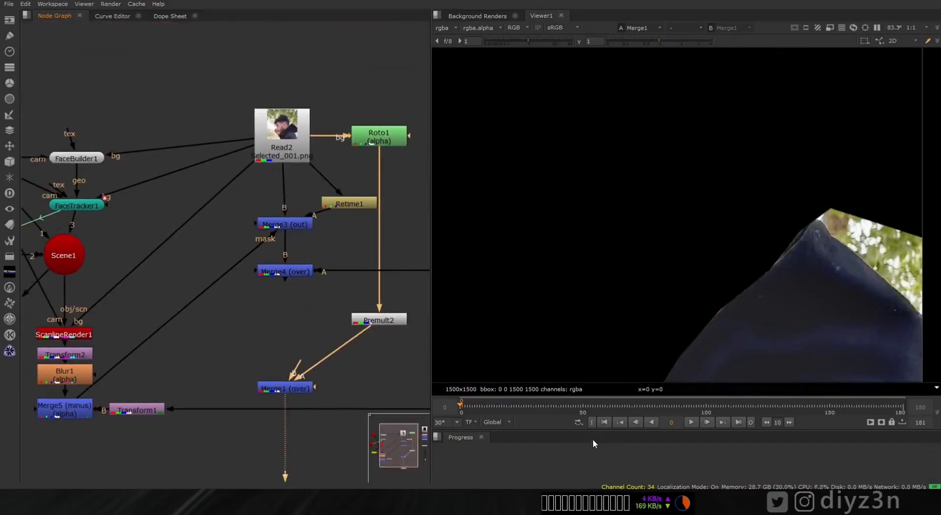
pyautogui.moveTo(297, 363); pyautogui.dragTo(287, 297)
pyautogui.moveTo(299, 347); pyautogui.dragTo(282, 279)
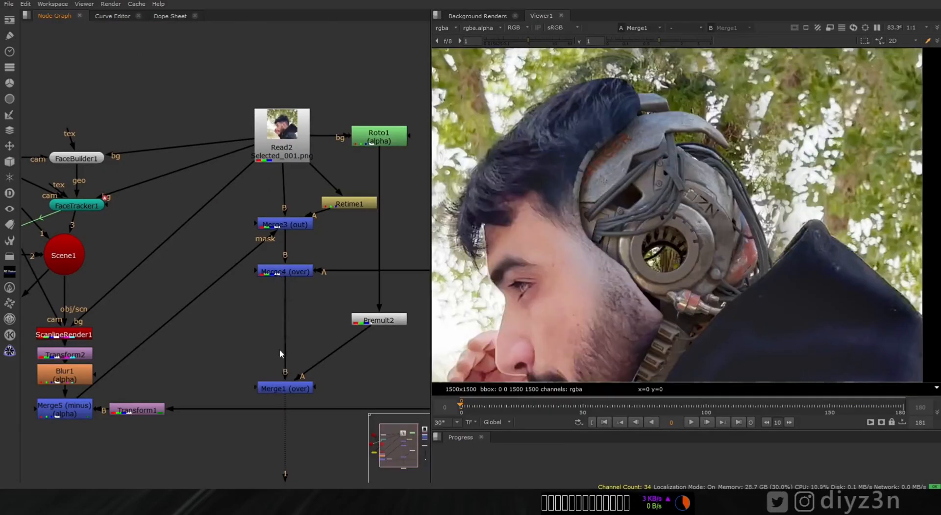
# Try shifting the head matte with Transform1 to a translate of about x 168, y -61.
pyautogui.moveTo(291, 392); pyautogui.dragTo(255, 242, button='middle')
pyautogui.scroll(-2, 588, 231)
pyautogui.moveTo(563, 261); pyautogui.dragTo(607, 223, button='middle')
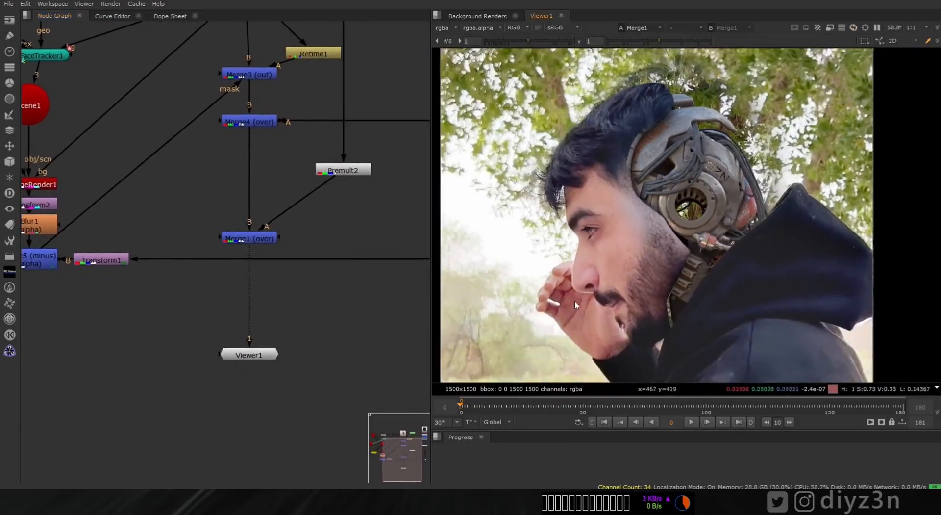
pyautogui.scroll(5, 675, 177)
pyautogui.moveTo(33, 214); pyautogui.dragTo(181, 247, button='middle')
pyautogui.doubleClick(234, 296)
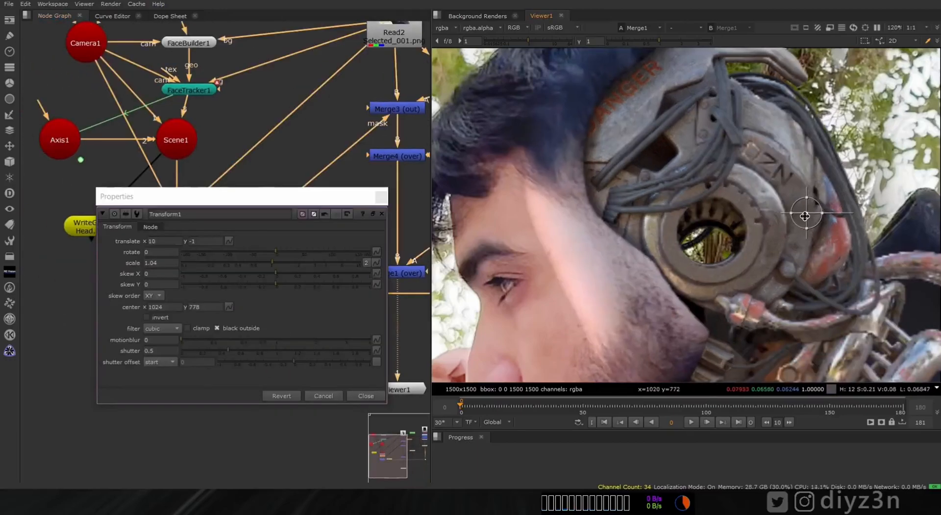
pyautogui.scroll(-3, 712, 230)
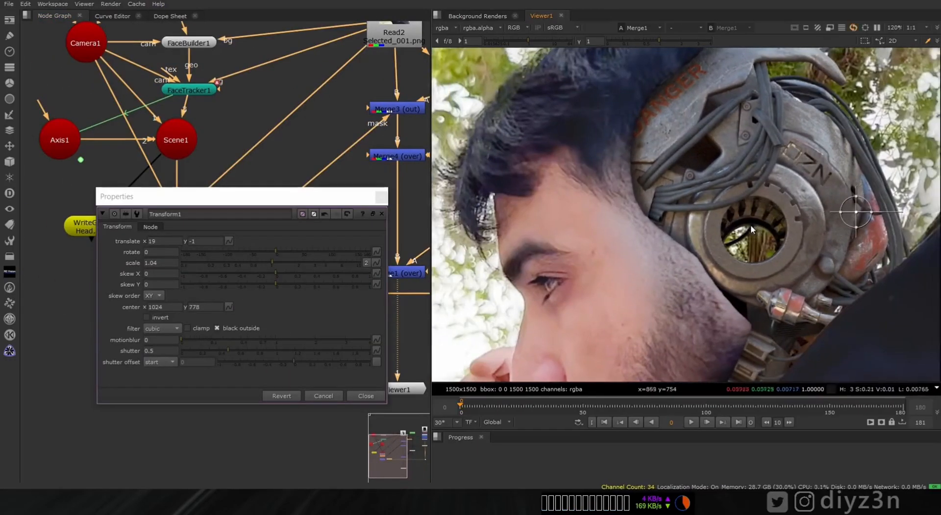
pyautogui.moveTo(721, 235); pyautogui.dragTo(777, 258)
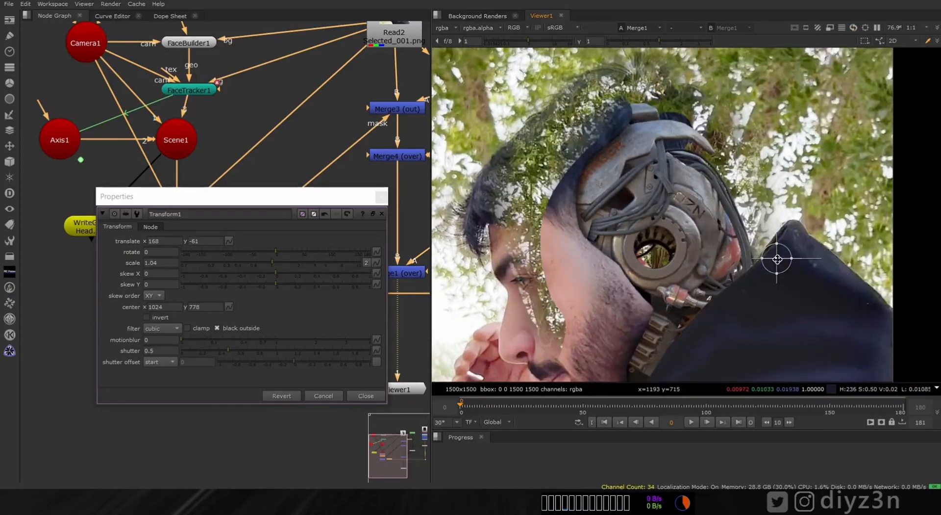
pyautogui.click(314, 394)
# Reopen Transform1's properties and set the project frame range to start at frame 1.
pyautogui.doubleClick(242, 294)
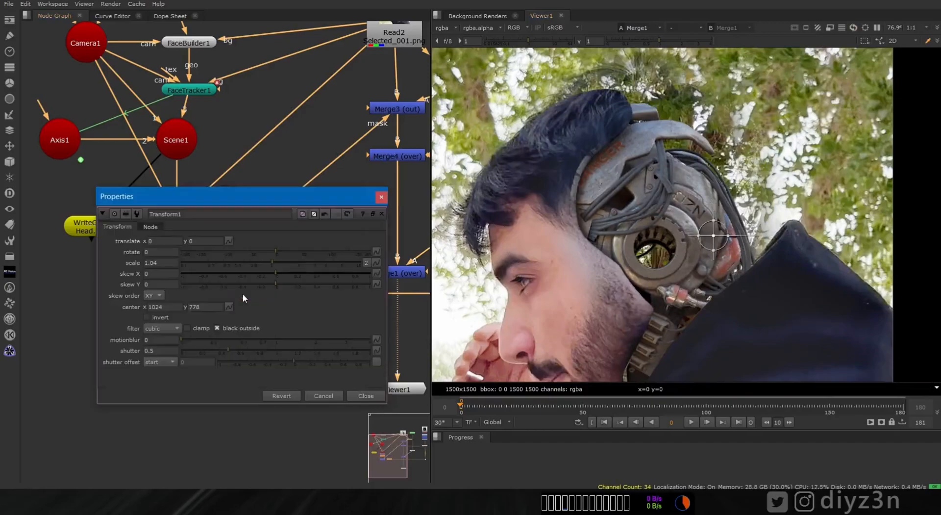
pyautogui.click(690, 423)
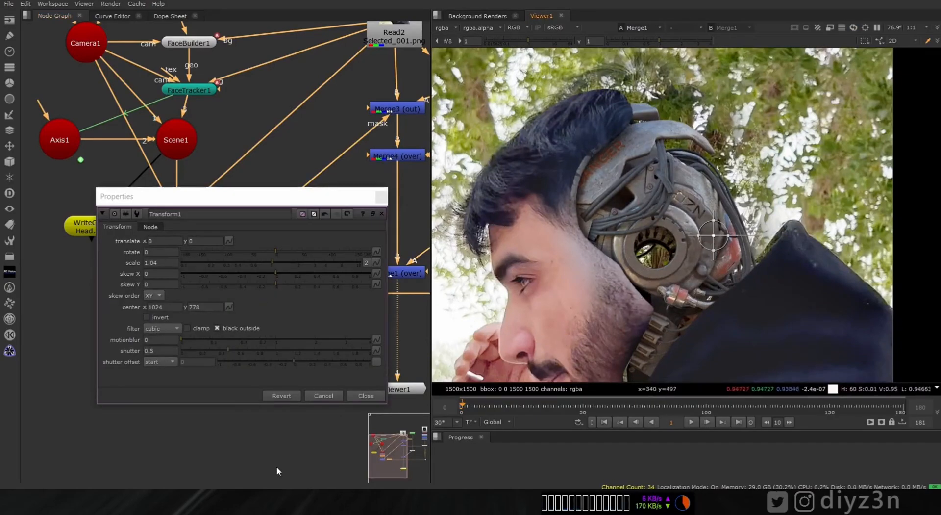
pyautogui.click(245, 419)
pyautogui.press('s')
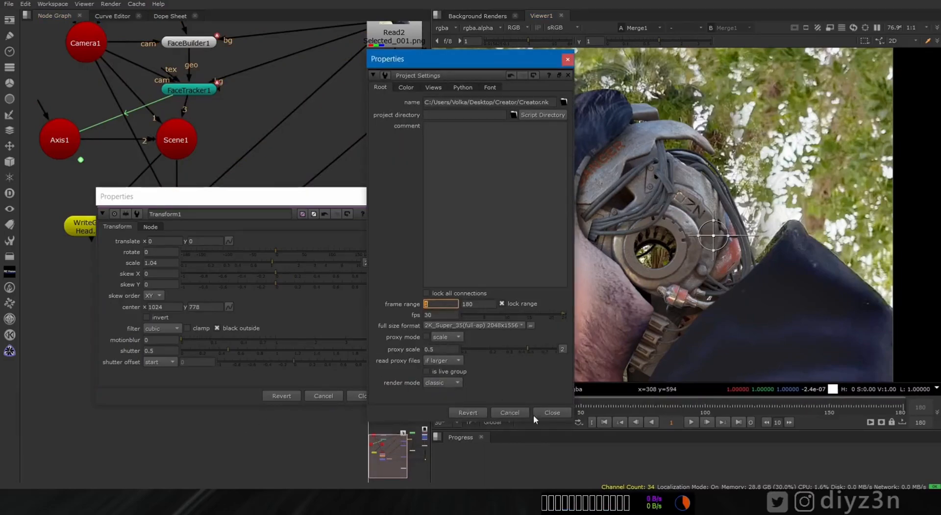
pyautogui.click(559, 412)
# Animate Transform1 at scale 1.24, keying its translate at x 114, y 13 on frame 1 and adjusting it around frame 40.
pyautogui.moveTo(717, 234)
pyautogui.mouseDown()
pyautogui.moveTo(721, 212)
pyautogui.moveTo(728, 224)
pyautogui.mouseUp()
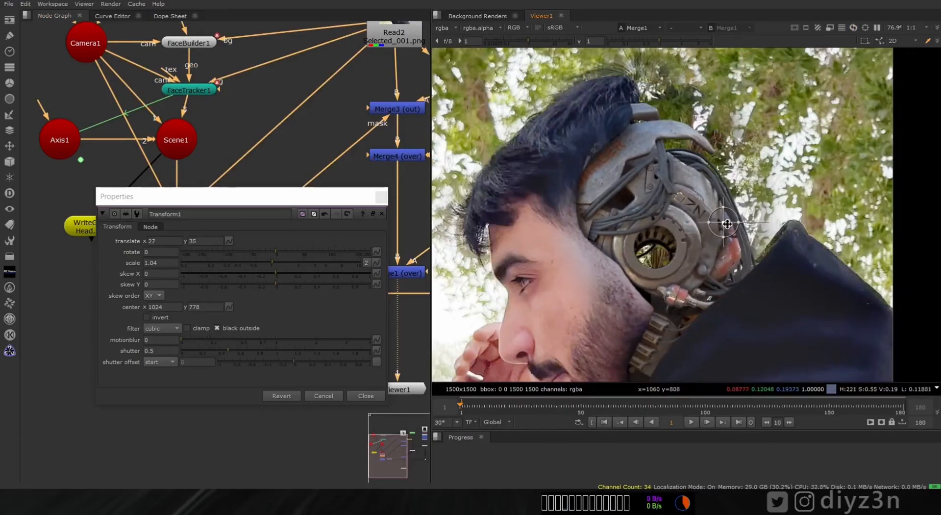
pyautogui.rightClick(209, 239)
pyautogui.click(237, 244)
pyautogui.moveTo(485, 410); pyautogui.dragTo(555, 410)
pyautogui.moveTo(720, 221); pyautogui.dragTo(719, 220)
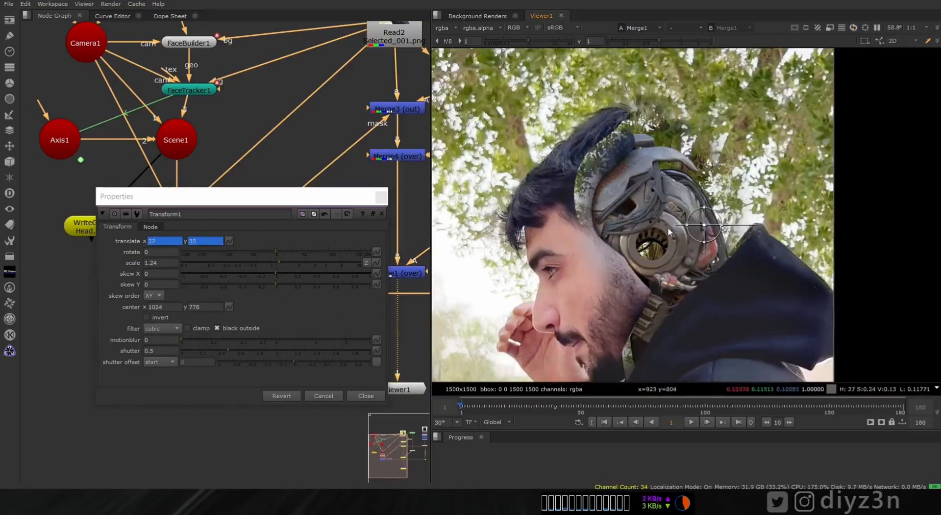
pyautogui.moveTo(704, 225); pyautogui.dragTo(729, 231)
# Key further Transform1 translate positions around frames 80 and 100 to follow the robotic head.
pyautogui.moveTo(480, 409); pyautogui.dragTo(653, 413)
pyautogui.moveTo(709, 231); pyautogui.dragTo(711, 244)
pyautogui.click(700, 412)
pyautogui.scroll(-1, 709, 238)
pyautogui.moveTo(709, 239); pyautogui.dragTo(795, 236, button='middle')
pyautogui.moveTo(795, 237); pyautogui.dragTo(830, 220)
pyautogui.click(691, 407)
# Play the composite from the first frame to about frame 15 and inspect the hair and upper edge of the robotic head.
pyautogui.click(606, 422)
pyautogui.scroll(1, 714, 209)
pyautogui.moveTo(715, 210); pyautogui.dragTo(627, 182, button='middle')
pyautogui.scroll(-1, 619, 190)
pyautogui.scroll(-1, 645, 201)
pyautogui.scroll(2, 634, 208)
pyautogui.moveTo(671, 204); pyautogui.dragTo(694, 212, button='middle')
pyautogui.scroll(-1, 694, 212)
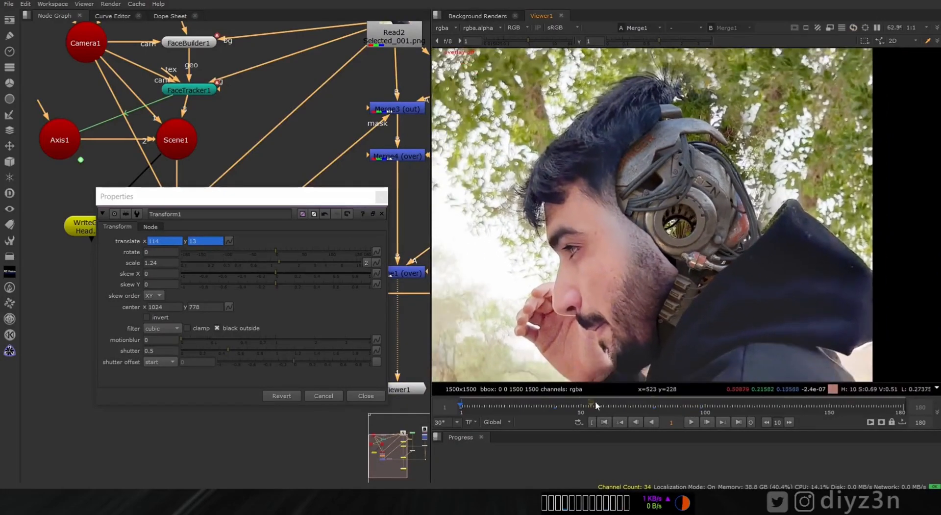
pyautogui.click(691, 423)
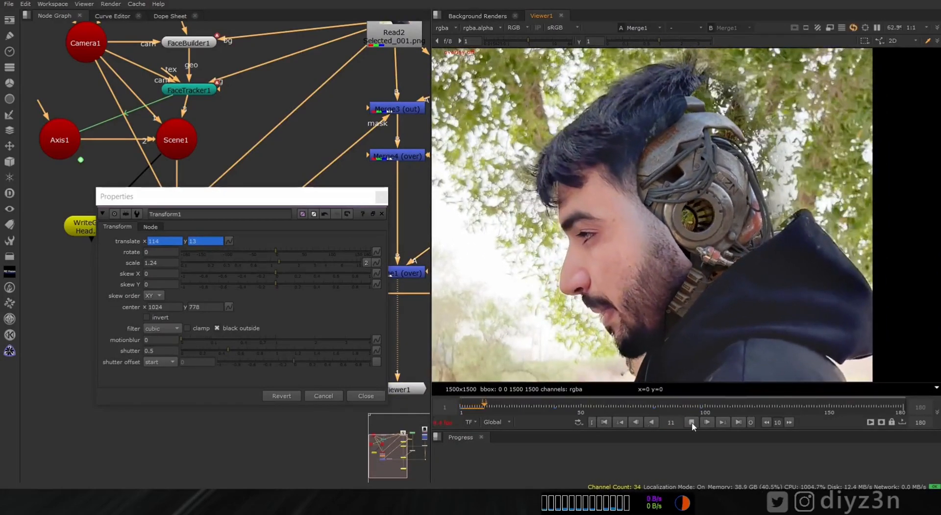
pyautogui.click(691, 422)
pyautogui.scroll(5, 792, 132)
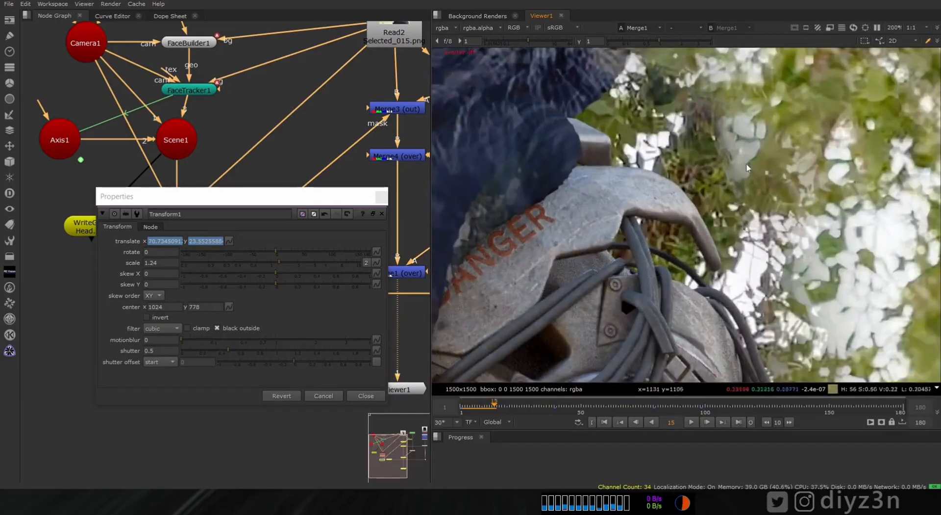
# Raise Retime1 in the graph and insert a Grade node between it and Merge3 with multiply at about 1.72.
pyautogui.click(349, 396)
pyautogui.moveTo(408, 118); pyautogui.dragTo(268, 252, button='middle')
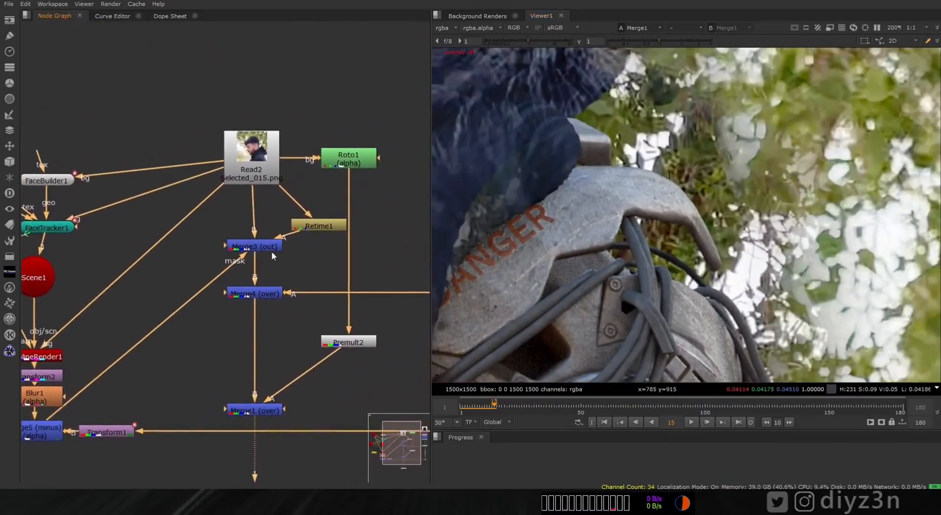
pyautogui.moveTo(307, 215); pyautogui.dragTo(308, 203)
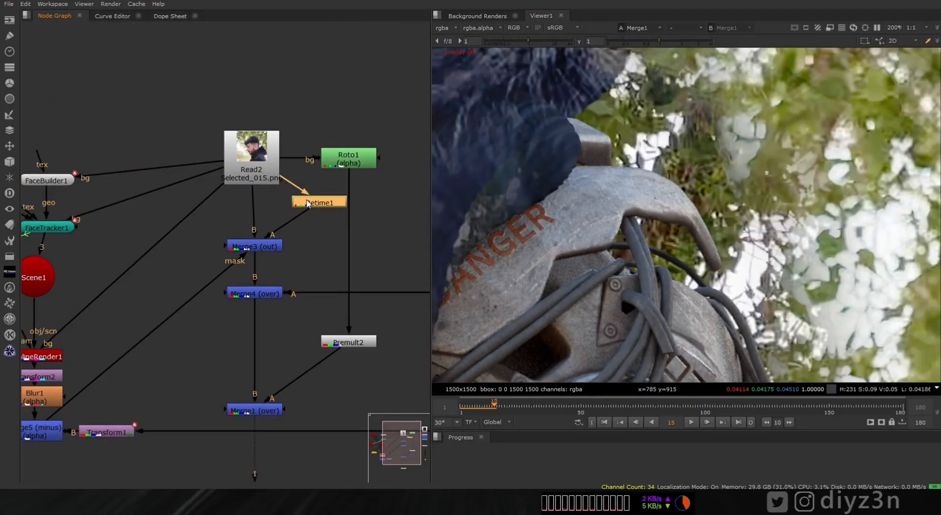
pyautogui.press('g')
pyautogui.moveTo(280, 159); pyautogui.dragTo(163, 146)
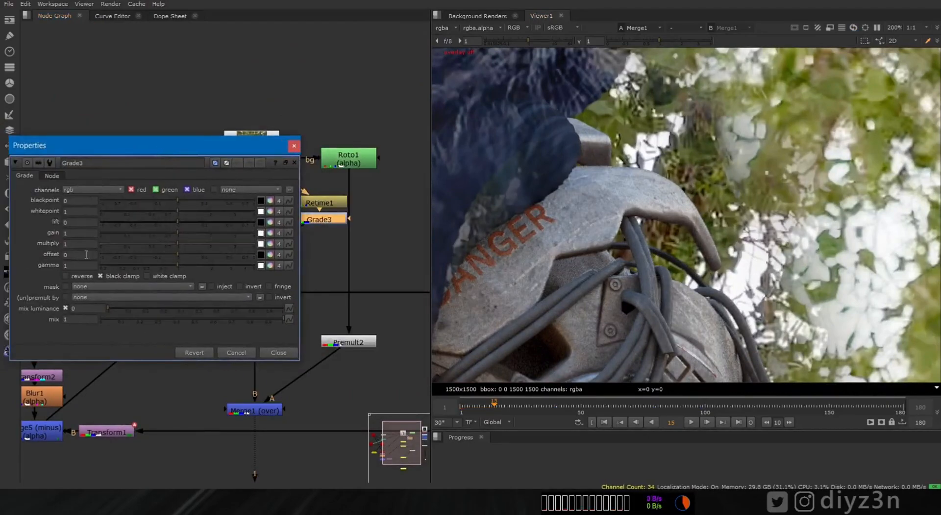
pyautogui.moveTo(176, 243); pyautogui.dragTo(202, 253)
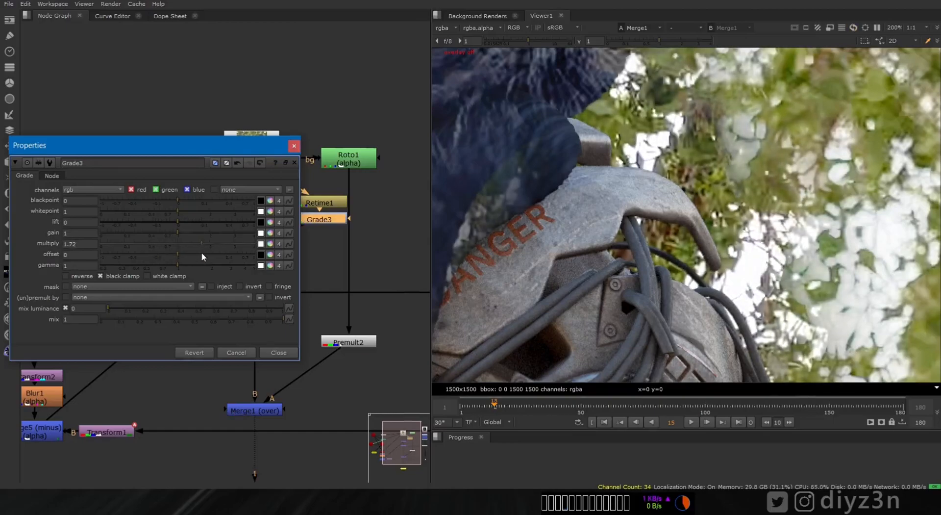
pyautogui.click(278, 352)
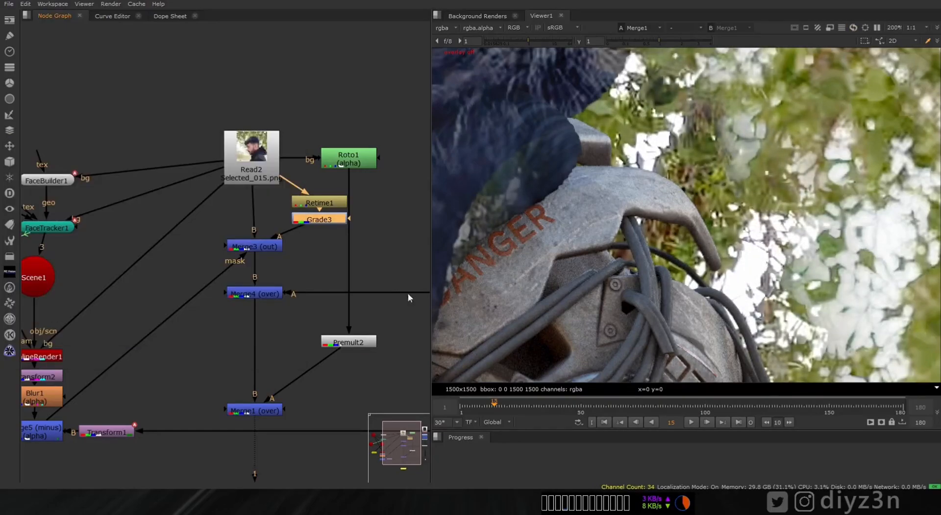
# Play back the graded background patch from the first frame and stop at frame 16.
pyautogui.scroll(-7, 765, 179)
pyautogui.moveTo(704, 195); pyautogui.dragTo(678, 146, button='middle')
pyautogui.scroll(2, 697, 116)
pyautogui.moveTo(257, 364); pyautogui.dragTo(254, 263, button='middle')
pyautogui.click(604, 421)
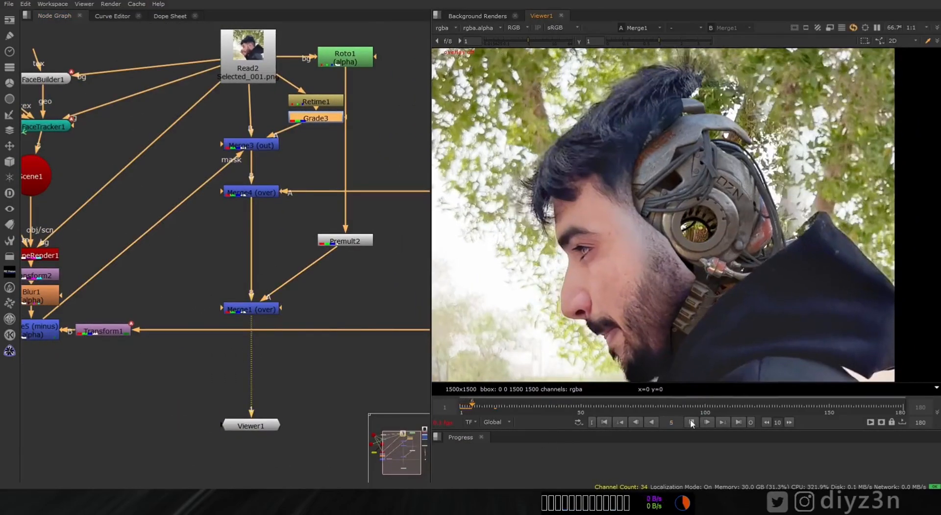
pyautogui.click(691, 422)
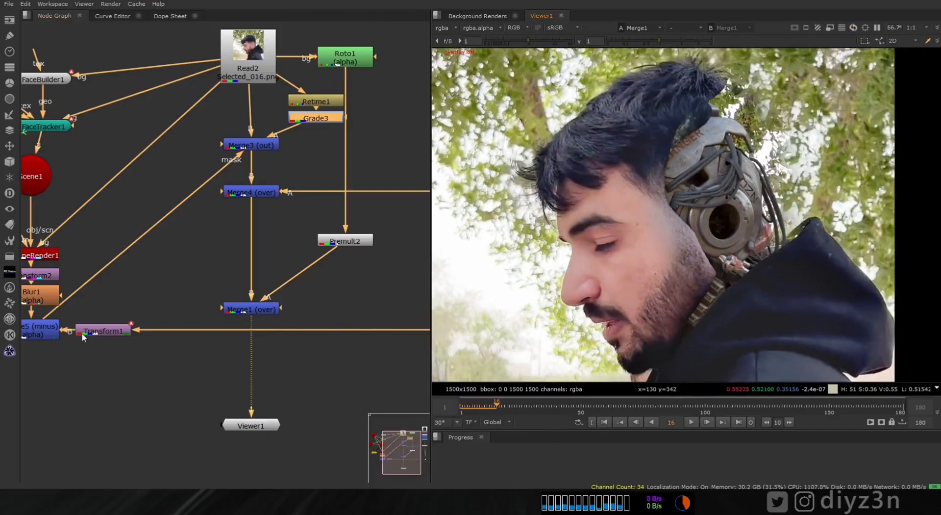
# Shift Transform1 slightly lower at frame 16 to re-key the matte's translate.
pyautogui.doubleClick(87, 333)
pyautogui.moveTo(760, 208); pyautogui.dragTo(761, 217)
pyautogui.click(688, 421)
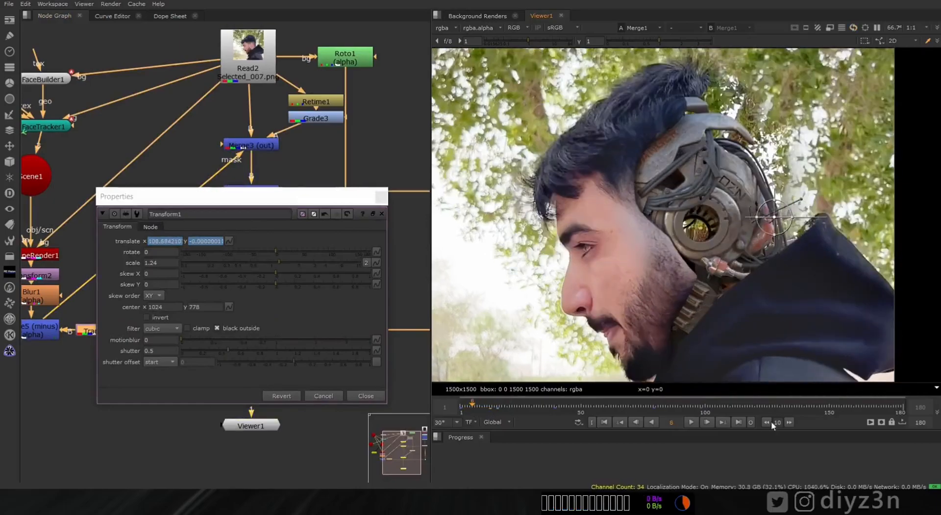
# Replay the shot from frame 1 to check the re-keyed matte across the head turn.
pyautogui.click(690, 422)
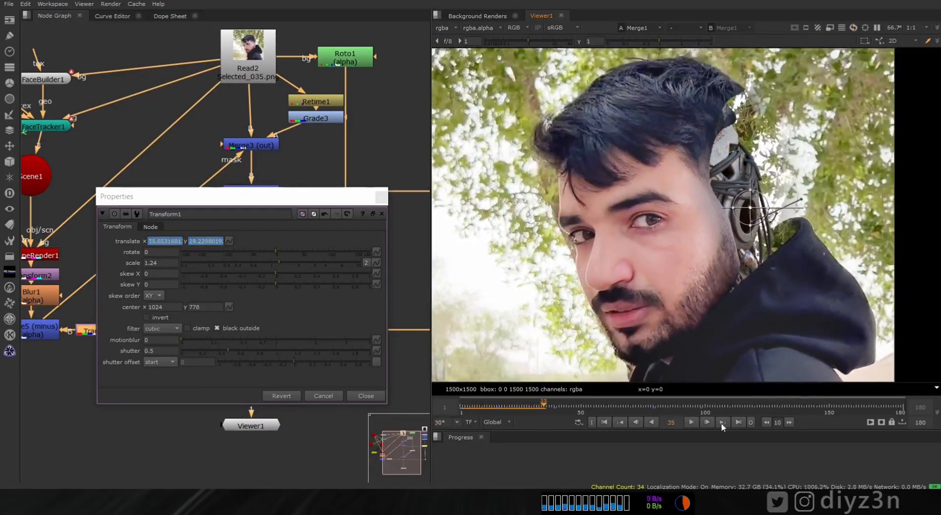
pyautogui.click(602, 421)
pyautogui.click(691, 422)
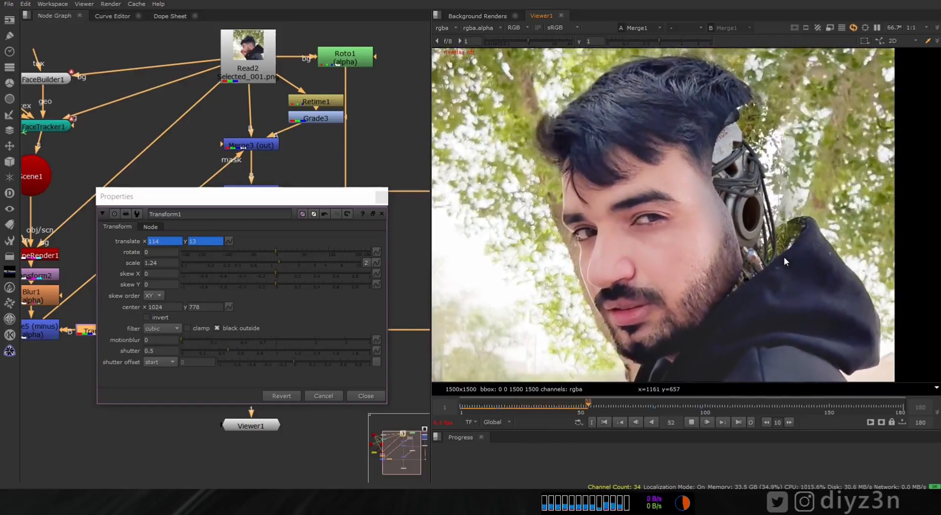
pyautogui.click(608, 422)
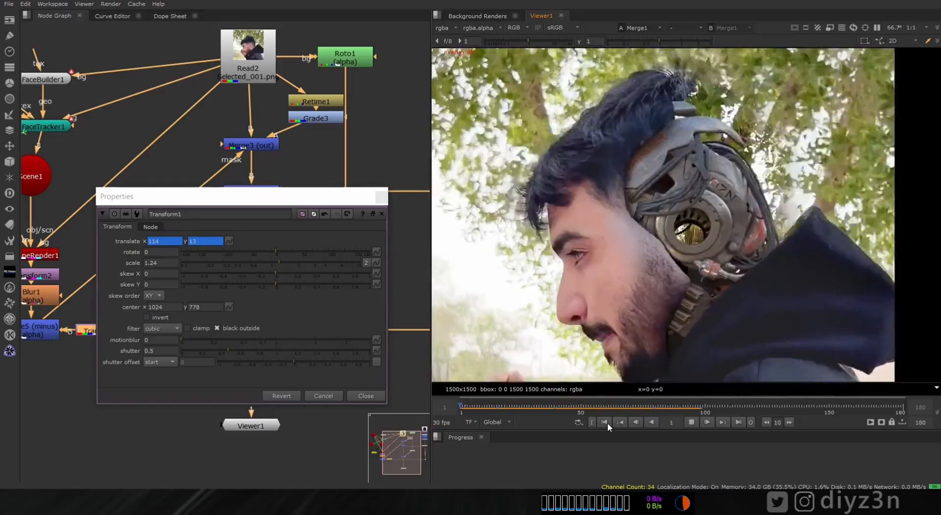
pyautogui.click(607, 423)
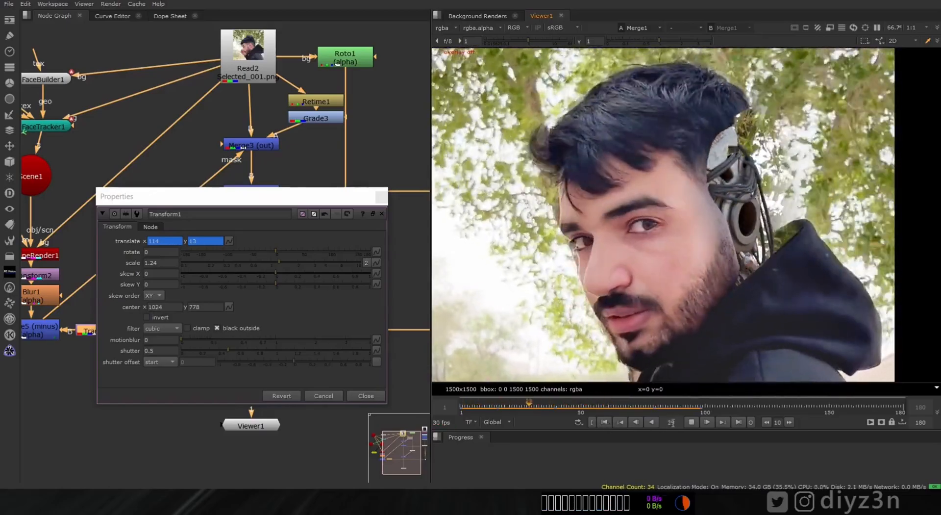
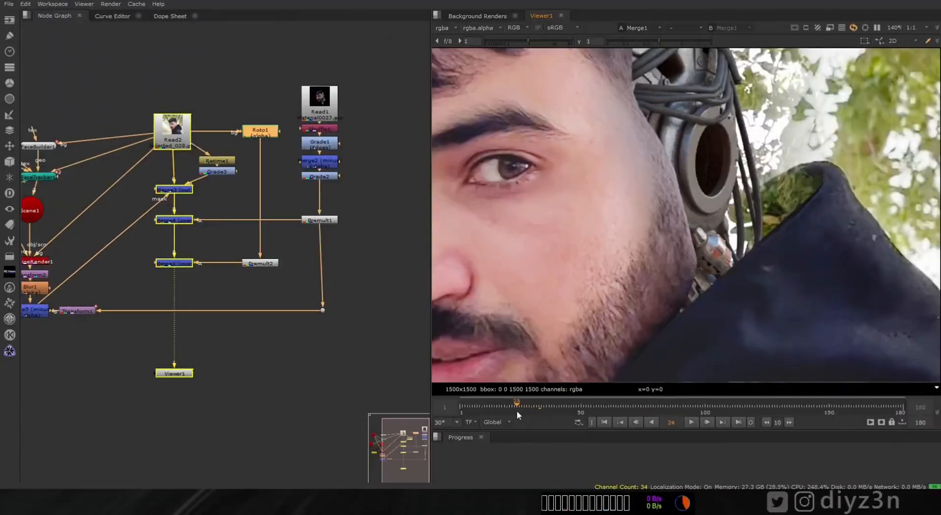
# Examine the neck and hood collar at frames 9 and 63, comparing the Merge3, Read2 and Merge4 outputs.
pyautogui.moveTo(503, 411); pyautogui.dragTo(481, 410)
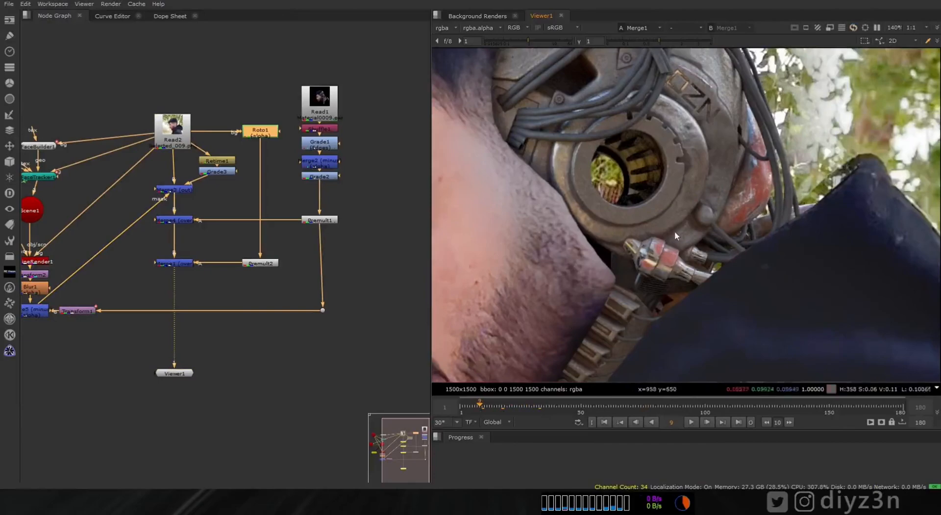
pyautogui.click(612, 411)
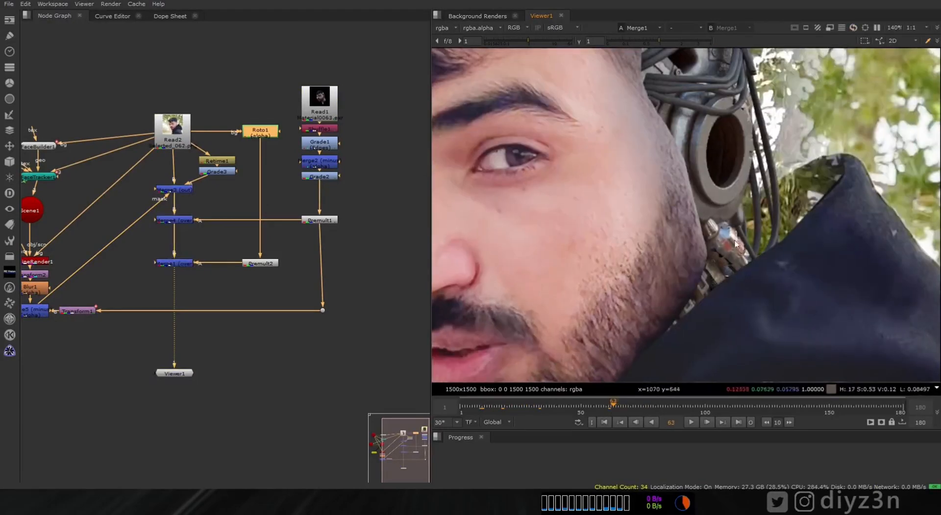
pyautogui.scroll(5, 245, 191)
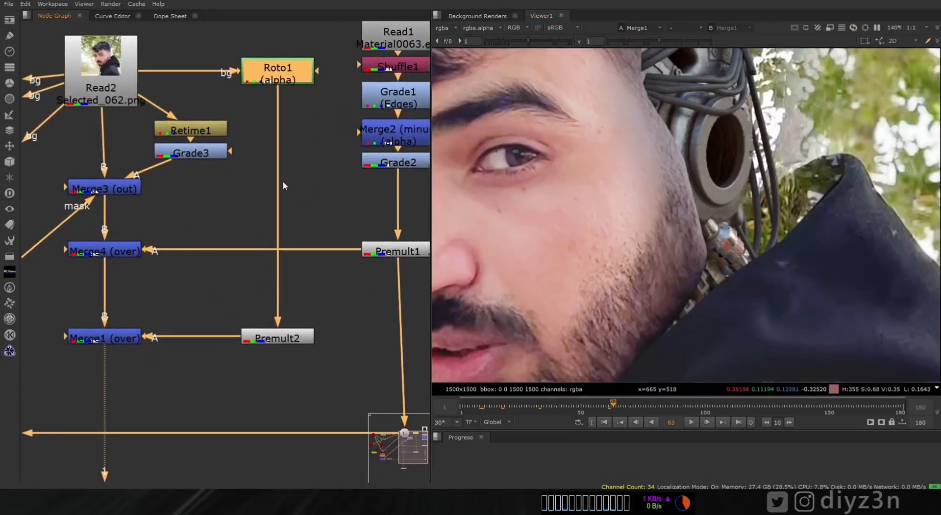
pyautogui.click(114, 189)
pyautogui.press('1')
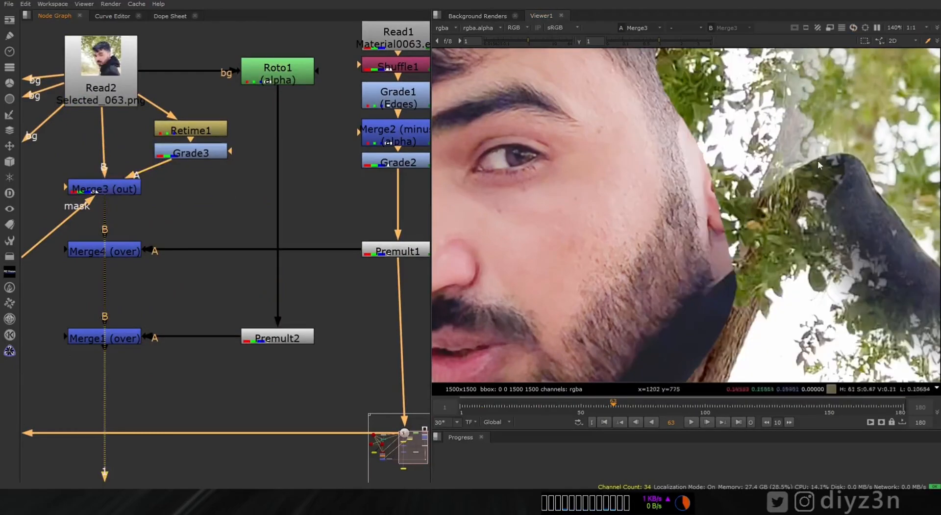
pyautogui.click(112, 89)
pyautogui.press('1')
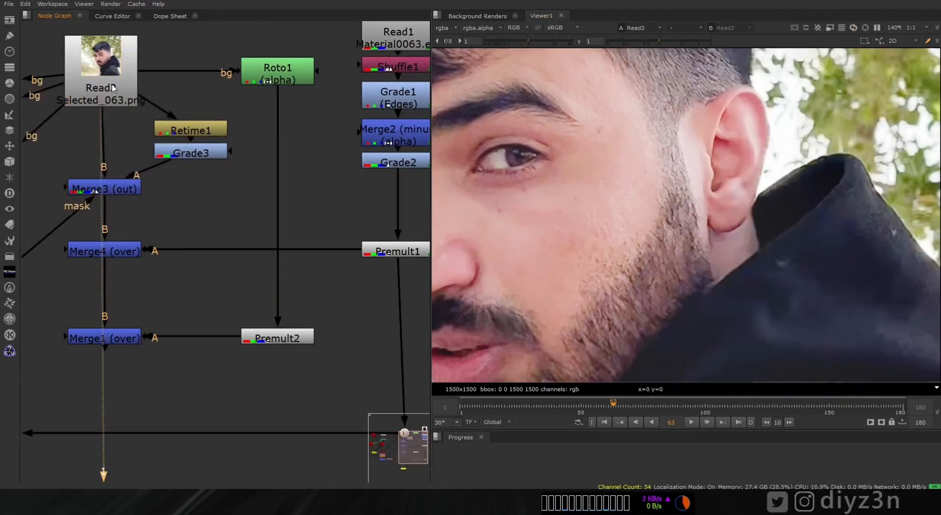
pyautogui.click(132, 190)
pyautogui.press('1')
pyautogui.click(126, 251)
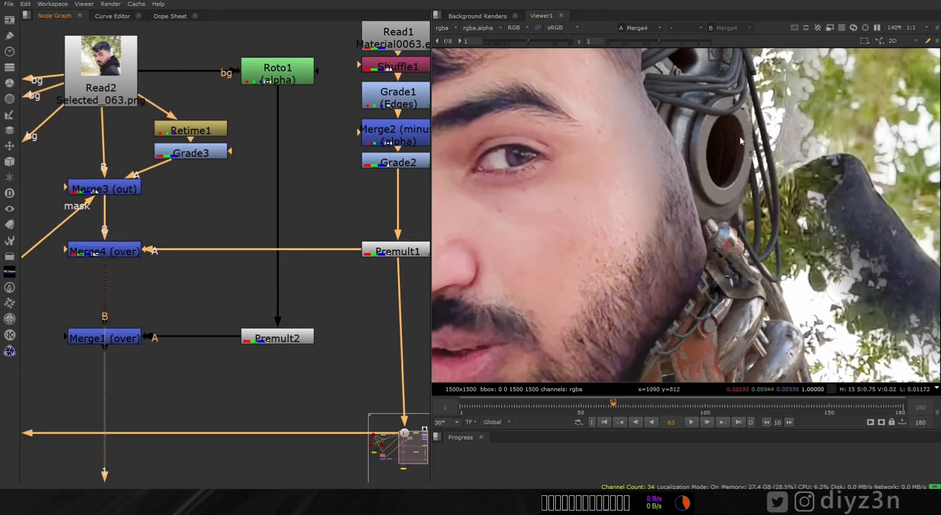
pyautogui.click(129, 194)
pyautogui.press('1')
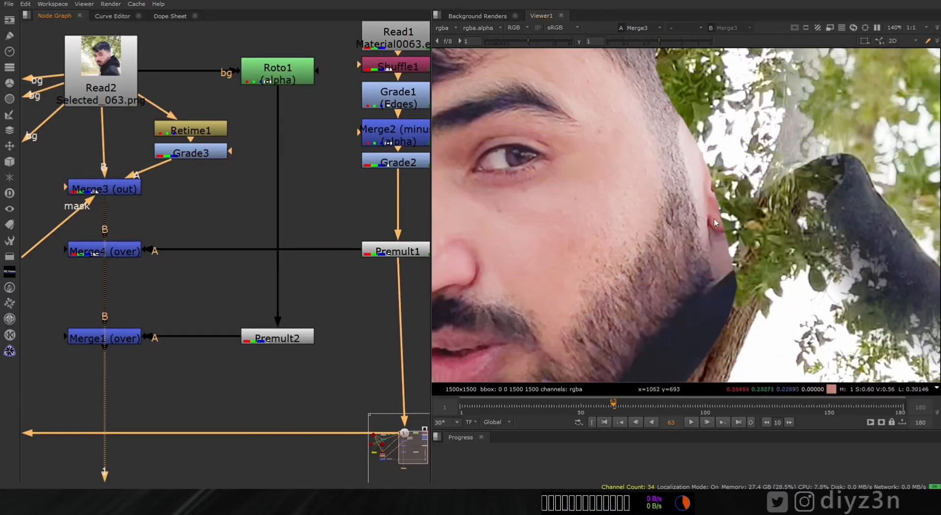
# Add a Roto node beside Merge3, feed it the Read2 footage, view it and open its properties.
pyautogui.click(247, 185)
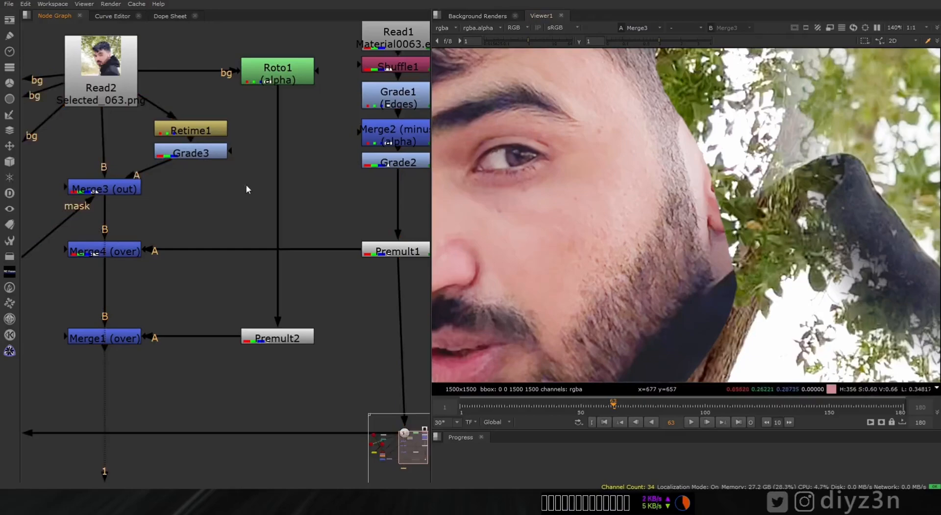
pyautogui.press('o')
pyautogui.click(325, 322)
pyautogui.moveTo(239, 185); pyautogui.dragTo(225, 199)
pyautogui.moveTo(218, 164); pyautogui.dragTo(170, 130)
pyautogui.moveTo(242, 200); pyautogui.dragTo(243, 184)
pyautogui.press('1')
pyautogui.doubleClick(243, 184)
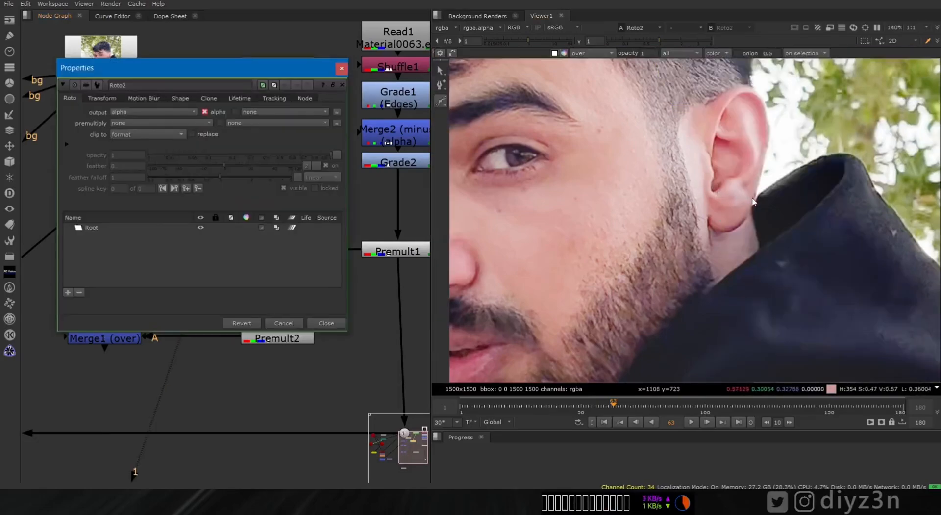
# Draw a closed Bezier shape in Roto2 around the neck below the ear and the hood's inner collar at frame 63.
pyautogui.click(703, 240)
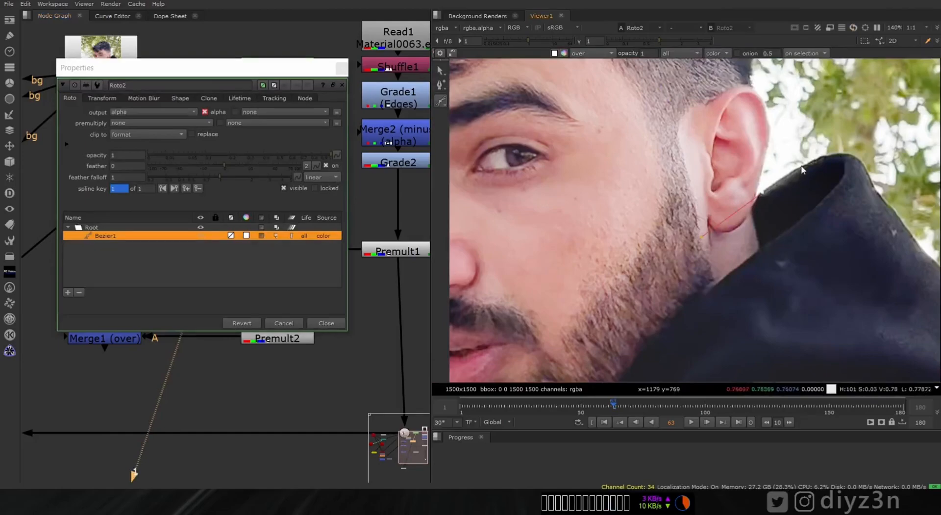
pyautogui.click(834, 162)
pyautogui.click(847, 175)
pyautogui.click(813, 213)
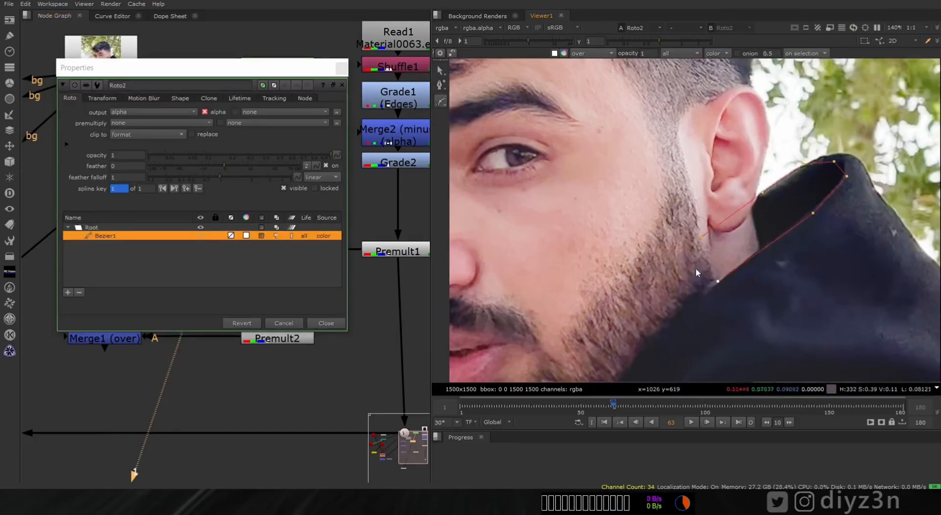
pyautogui.scroll(3, 696, 268)
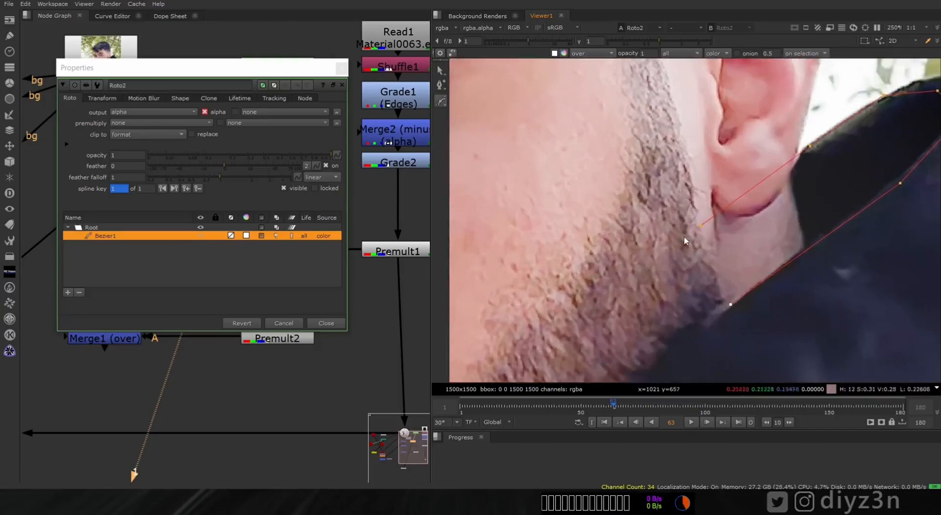
pyautogui.scroll(5, 684, 236)
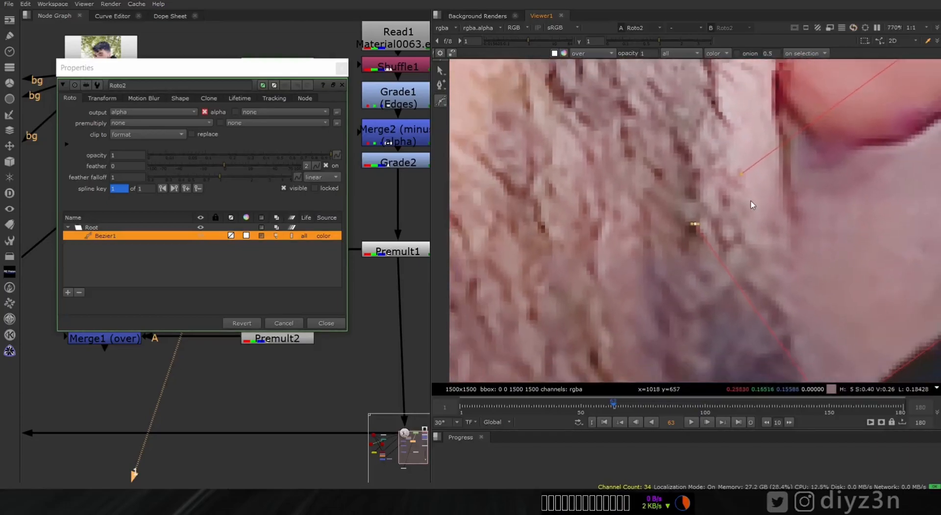
pyautogui.click(743, 175)
pyautogui.scroll(-6, 687, 195)
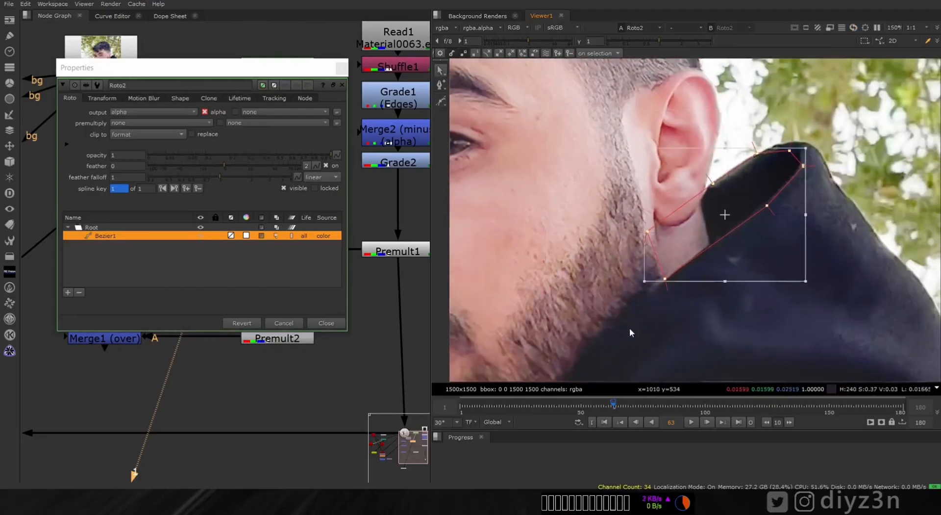
# Smooth all the points of the collar shape, close the Roto2 properties and check the node's alpha.
pyautogui.press('z')
pyautogui.press('a')
pyautogui.press('a')
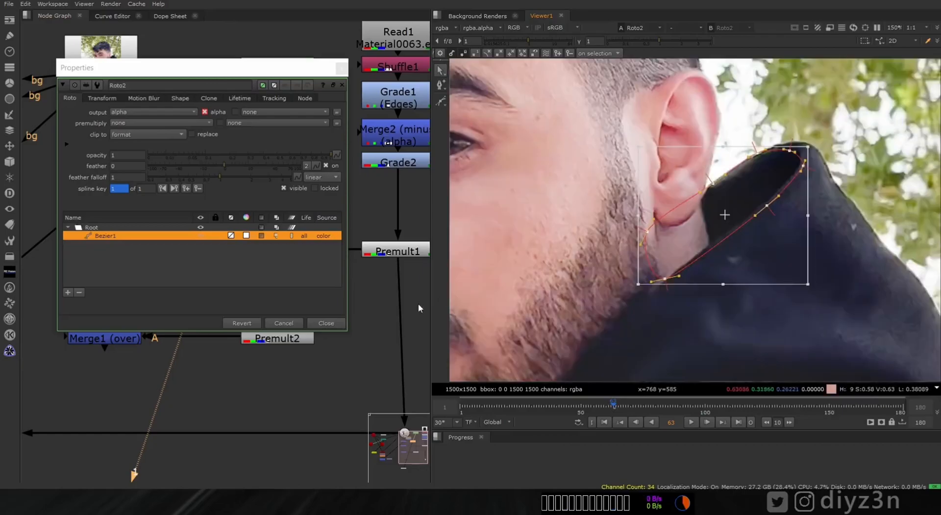
pyautogui.click(325, 324)
pyautogui.moveTo(269, 105); pyautogui.dragTo(118, 63)
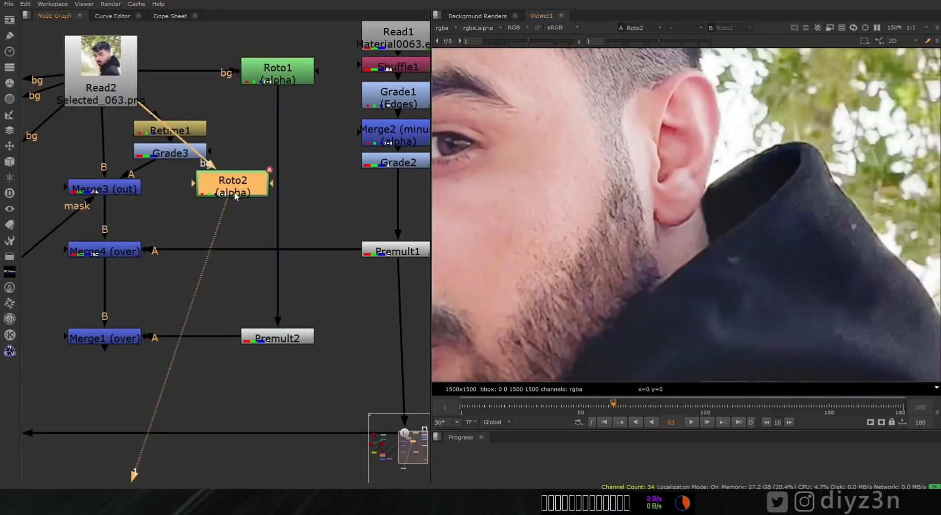
pyautogui.press('a')
pyautogui.press('a')
# Move Roto2 closer to Grade3 and add a Premult node directly after it.
pyautogui.moveTo(240, 188); pyautogui.dragTo(232, 168)
pyautogui.press('Tab')
pyautogui.write('prem')
pyautogui.click(167, 172)
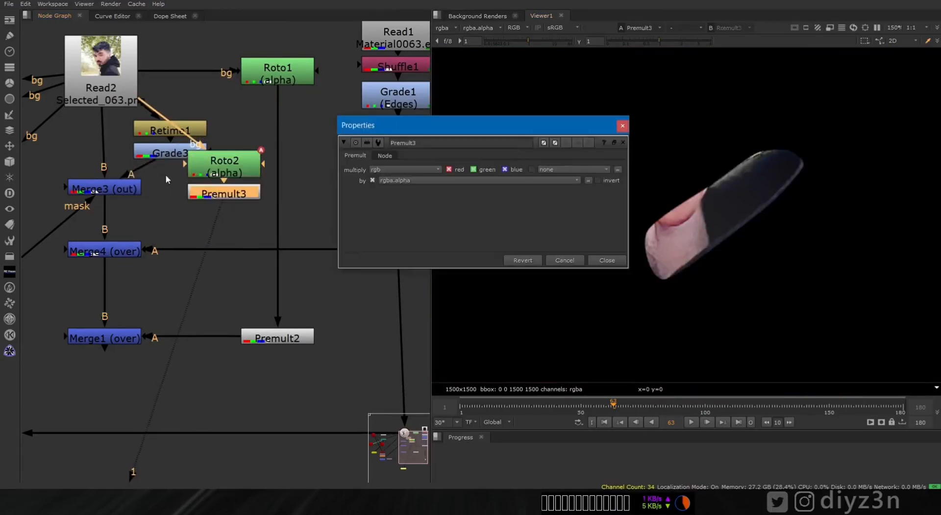
pyautogui.click(610, 259)
# Insert a Merge (over) node between Merge3 and Merge4, with Premult3 as its A input.
pyautogui.click(105, 189)
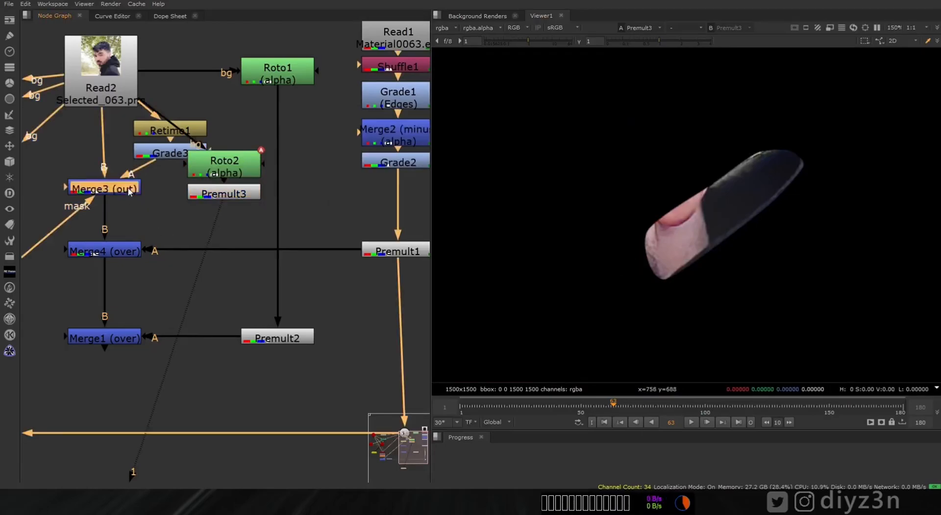
pyautogui.press('1')
pyautogui.click(136, 225)
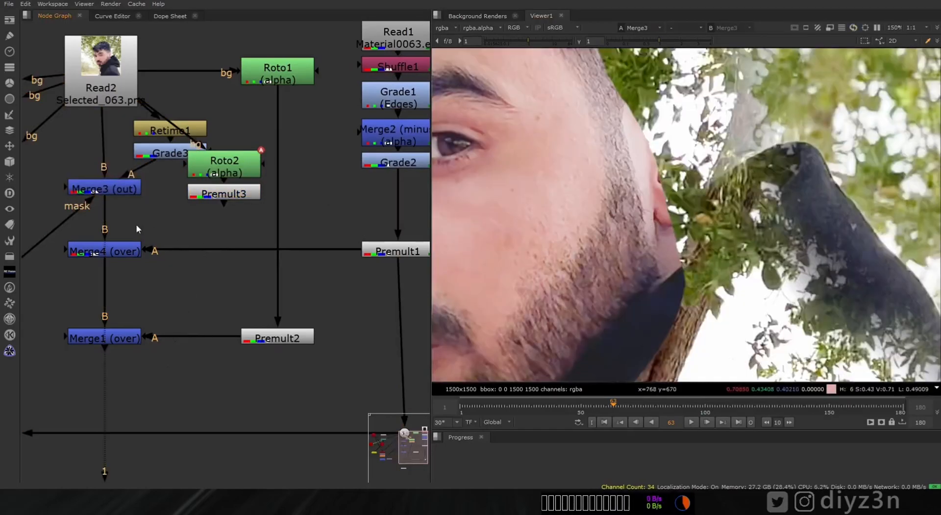
pyautogui.press('m')
pyautogui.click(118, 252)
pyautogui.press('1')
pyautogui.moveTo(126, 224)
pyautogui.mouseDown()
pyautogui.moveTo(101, 223)
pyautogui.moveTo(112, 226)
pyautogui.mouseUp()
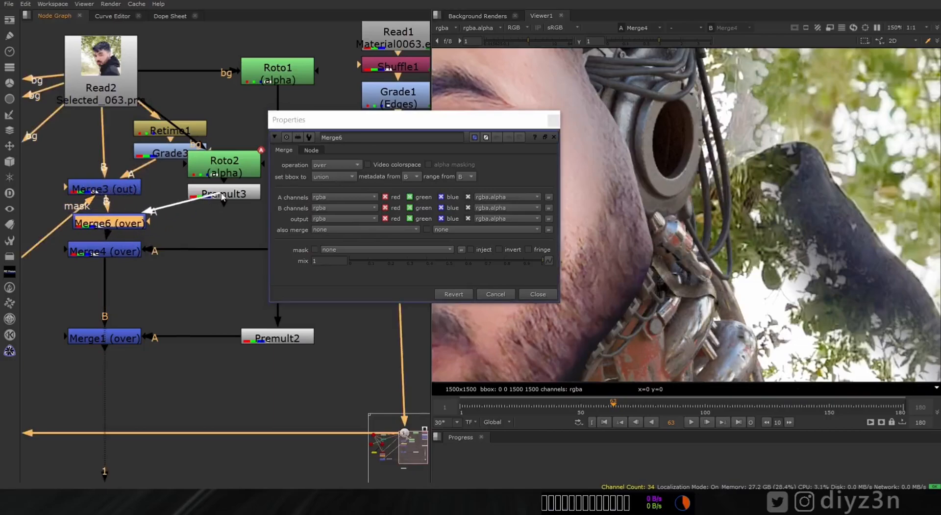
pyautogui.moveTo(223, 196); pyautogui.dragTo(222, 195)
pyautogui.moveTo(123, 224); pyautogui.dragTo(117, 226)
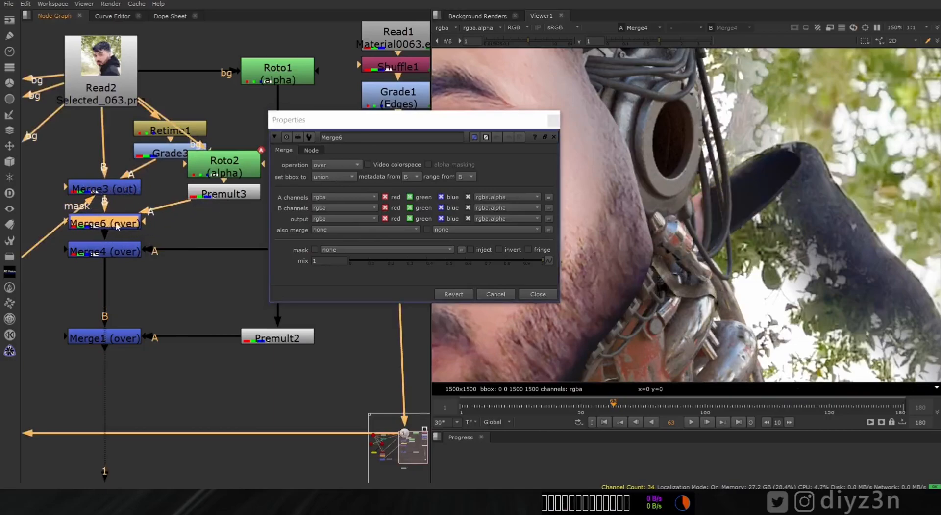
# Compare the Merge1 and Merge6 outputs around the neck and hood collar to examine the new patch.
pyautogui.click(123, 255)
pyautogui.click(123, 336)
pyautogui.press('1')
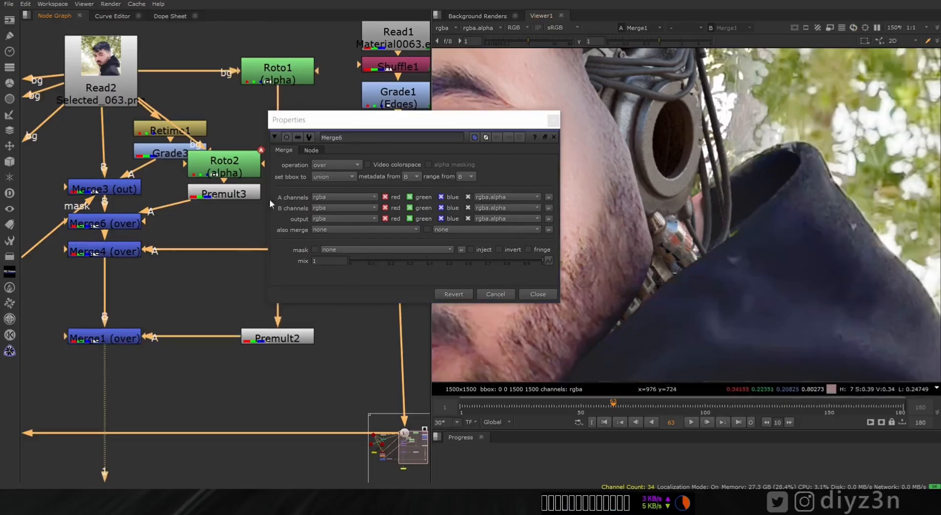
pyautogui.click(111, 221)
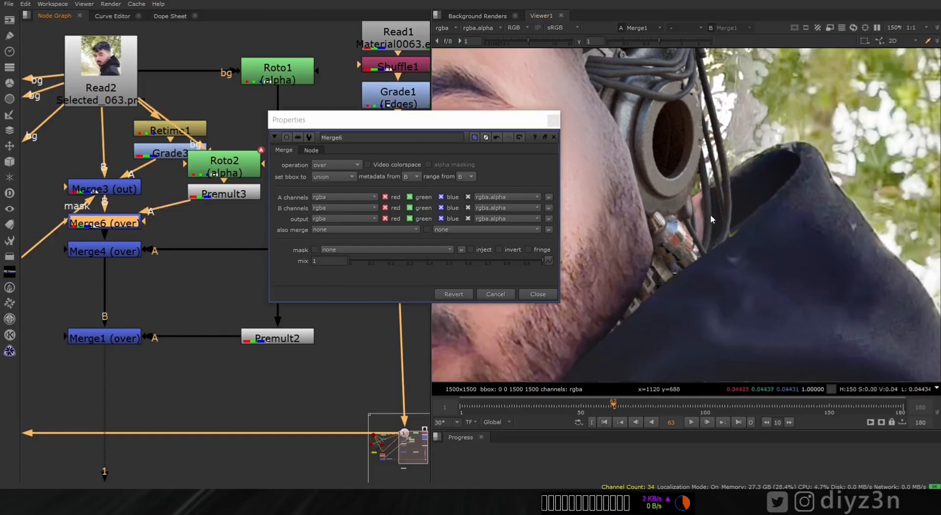
pyautogui.scroll(4, 767, 214)
pyautogui.click(523, 293)
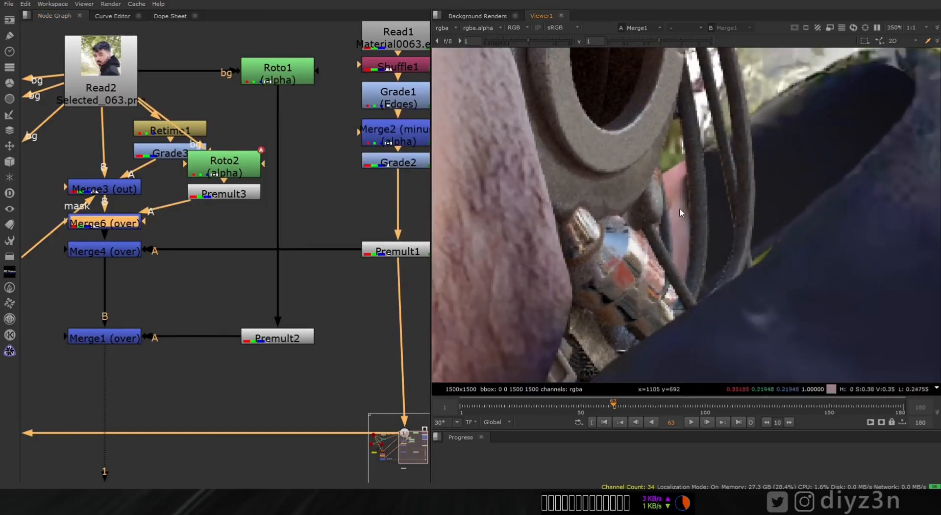
pyautogui.press('1')
pyautogui.click(267, 219)
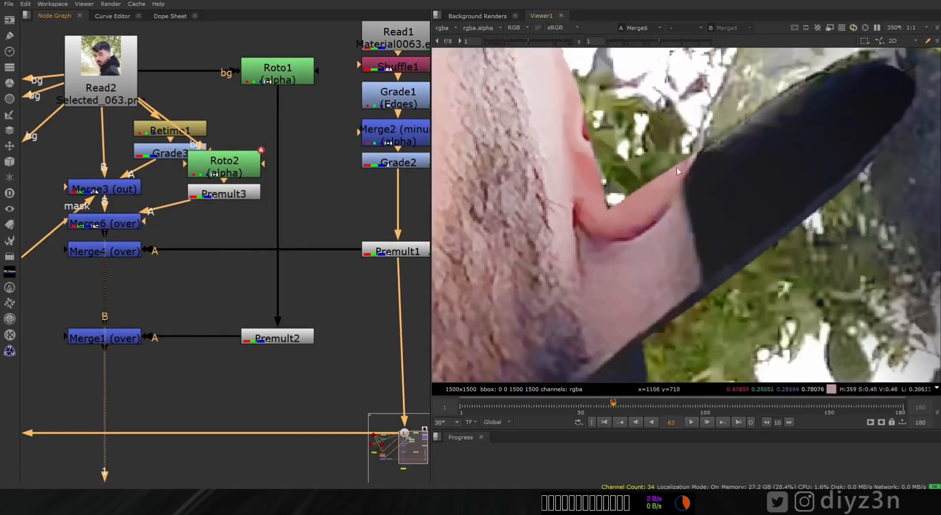
# Add a Grade node after Premult3 with blackpoint 0.68 and whitepoint 1.02 to darken the collar patch.
pyautogui.click(230, 198)
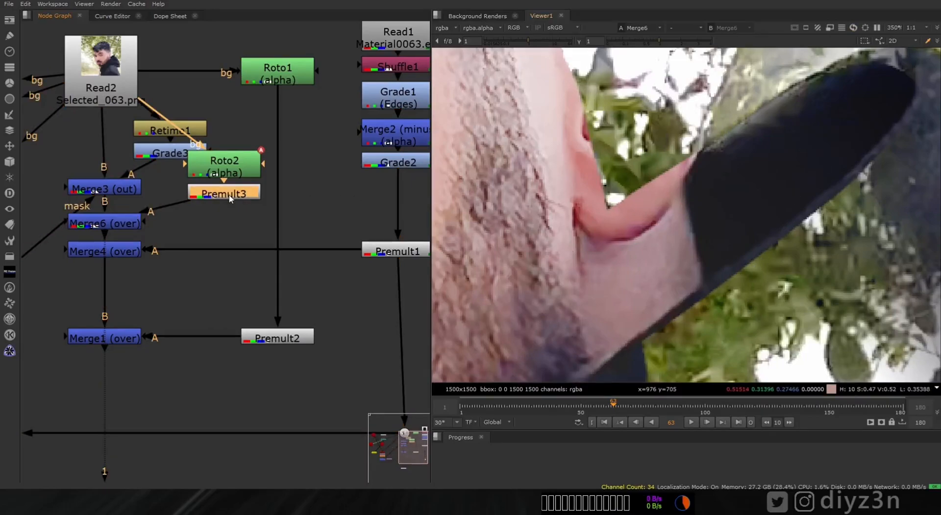
pyautogui.press('g')
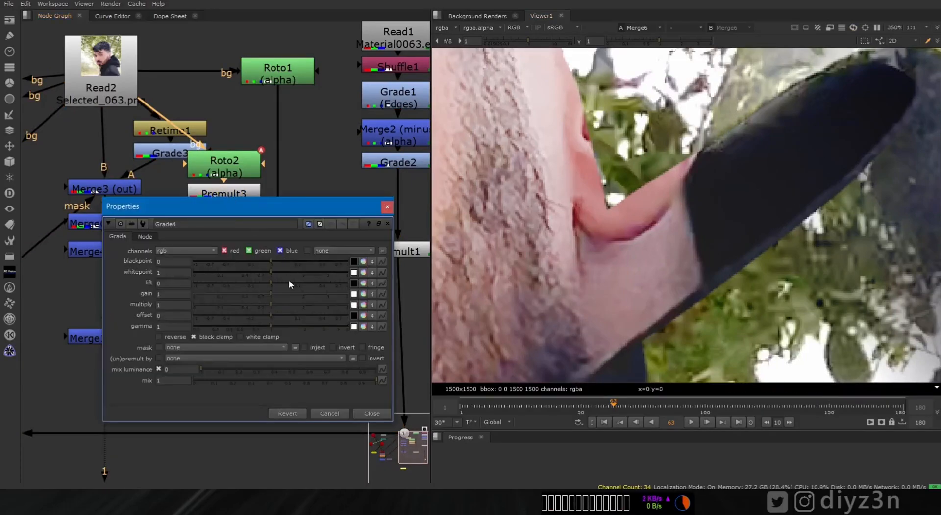
pyautogui.moveTo(267, 272); pyautogui.dragTo(431, 274)
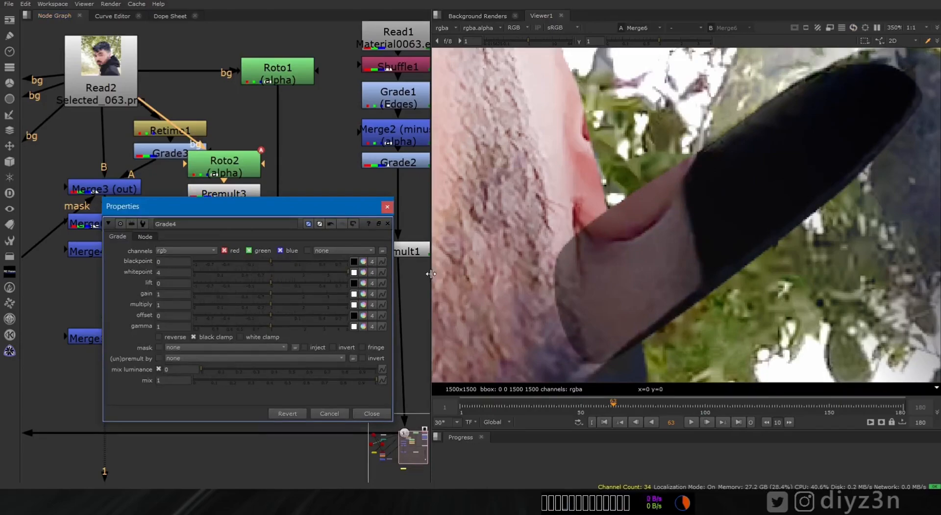
pyautogui.click(270, 273)
pyautogui.moveTo(272, 262); pyautogui.dragTo(335, 260)
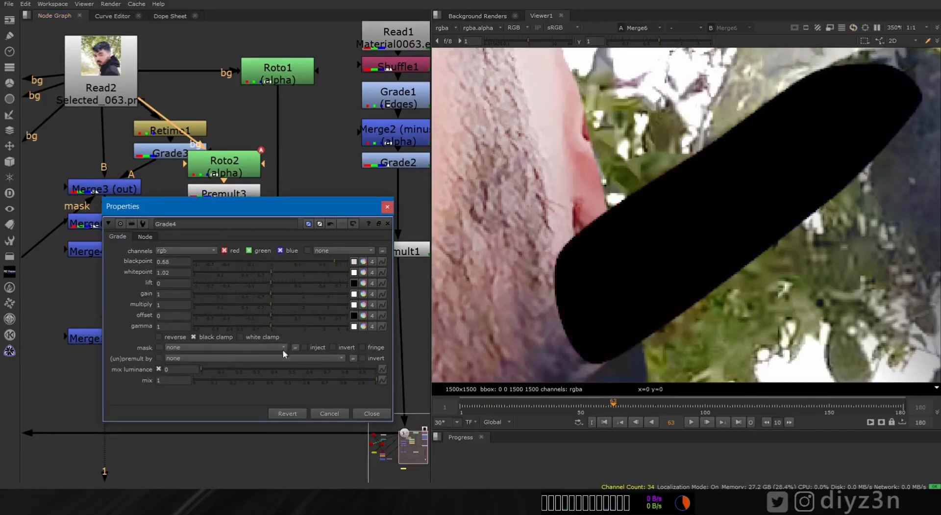
pyautogui.click(361, 412)
# View the Merge1 output and inspect the darkened hood opening close up and across the whole frame.
pyautogui.click(119, 343)
pyautogui.press('1')
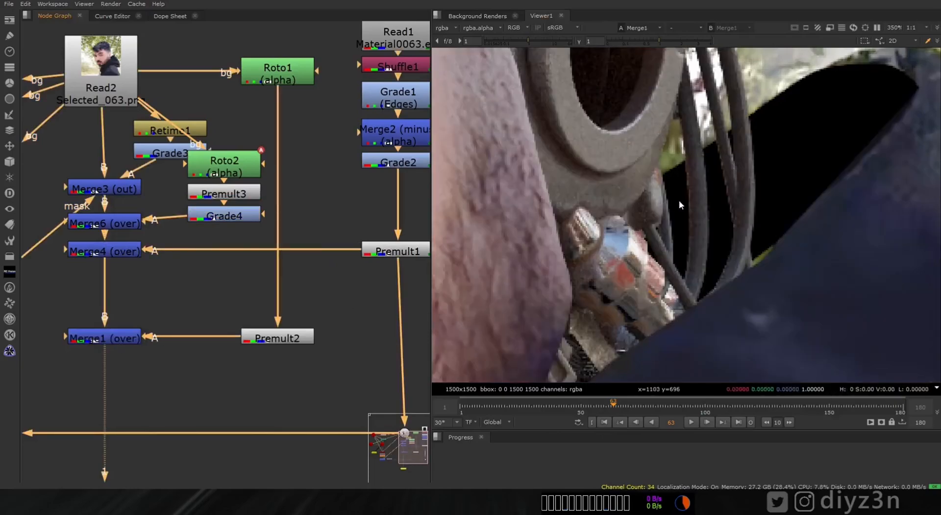
pyautogui.scroll(-8, 652, 209)
pyautogui.scroll(-3, 755, 218)
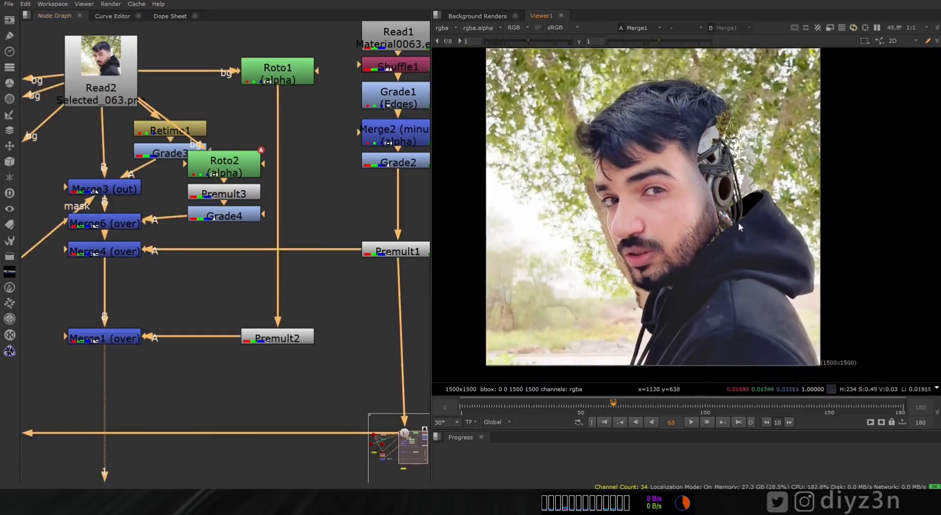
pyautogui.scroll(8, 742, 219)
# Reopen Grade4, split its whitepoint into separate channel values and open the blackpoint's colour control.
pyautogui.doubleClick(222, 215)
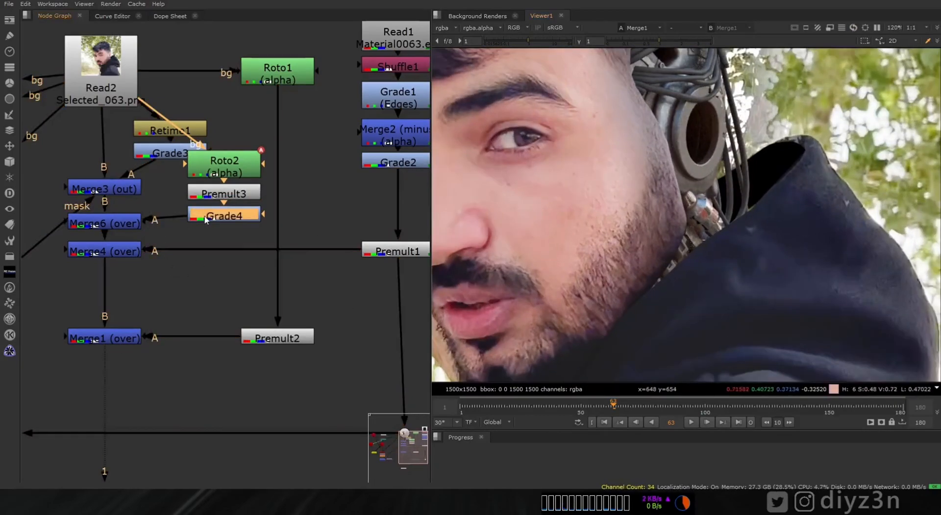
pyautogui.click(364, 272)
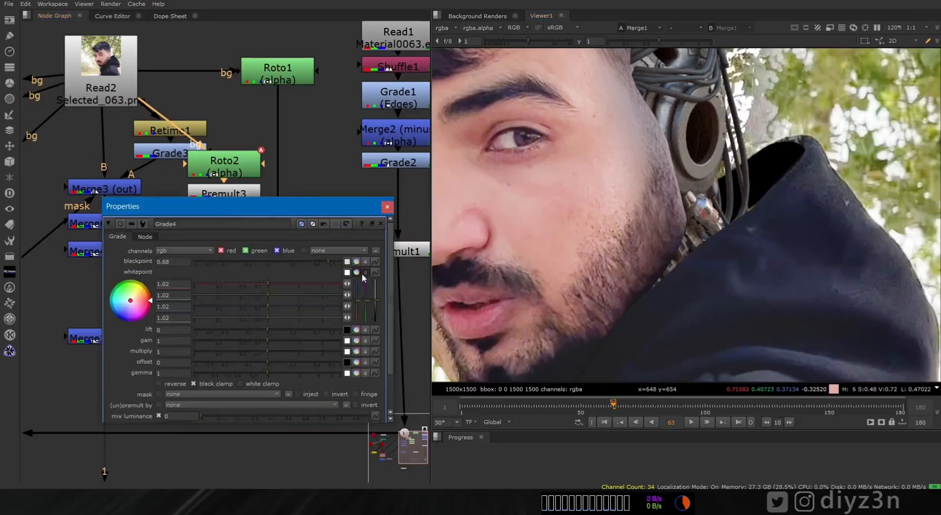
pyautogui.click(356, 261)
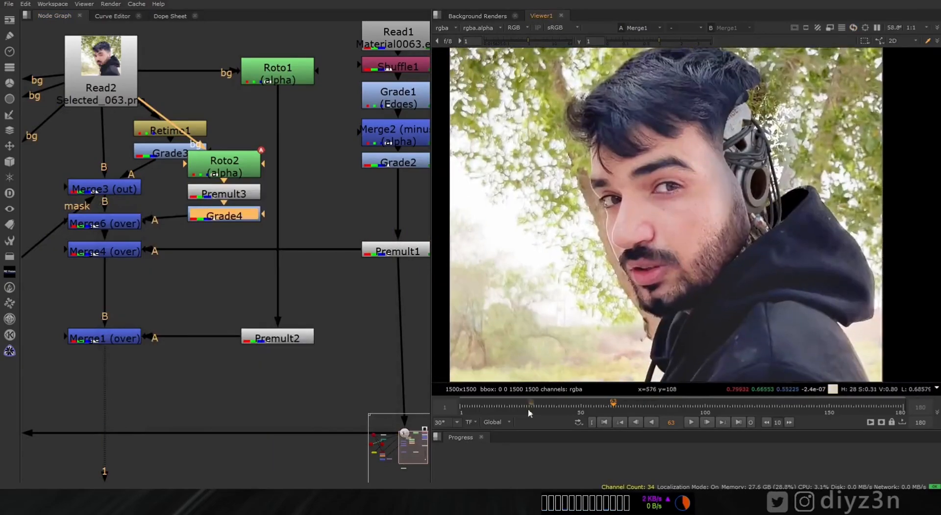
# At frame 87, reposition the Roto2 Bezier shape over the hood opening and adjust its outline points.
pyautogui.moveTo(657, 405); pyautogui.dragTo(675, 410)
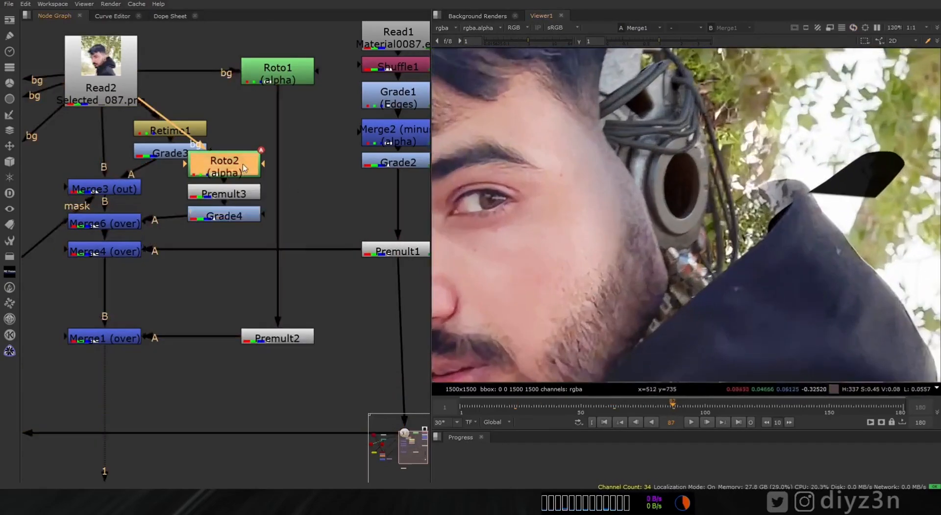
pyautogui.doubleClick(243, 163)
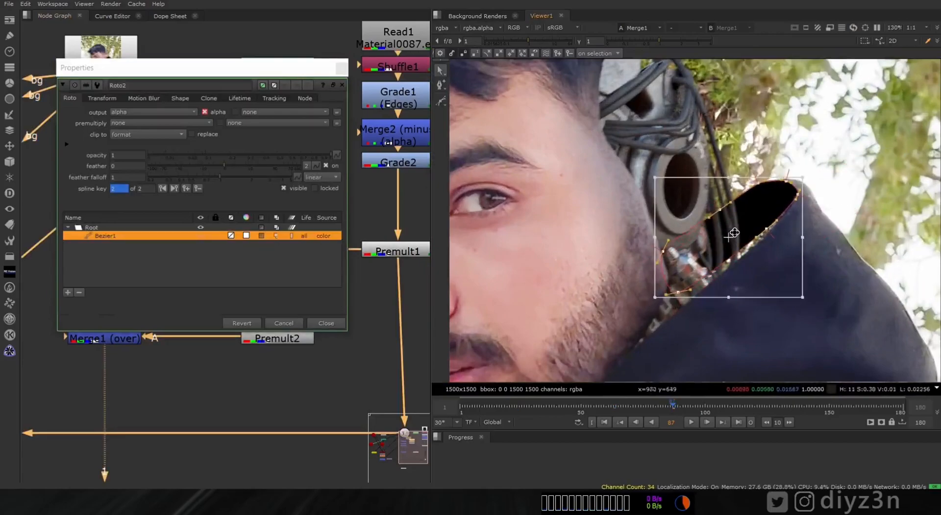
pyautogui.scroll(3, 773, 221)
pyautogui.moveTo(785, 210); pyautogui.dragTo(782, 220)
pyautogui.moveTo(663, 297); pyautogui.dragTo(661, 318)
pyautogui.moveTo(641, 241); pyautogui.dragTo(640, 256)
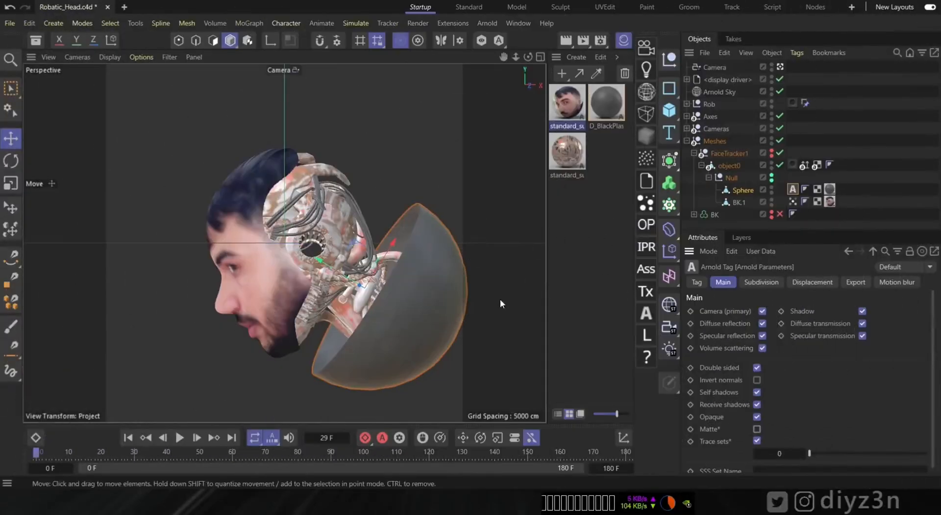
# Switch to Cinema 4D, return to frame 0 and inspect the D_BlackPlasticAged material used on the Sphere.
pyautogui.moveTo(39, 453); pyautogui.dragTo(19, 457)
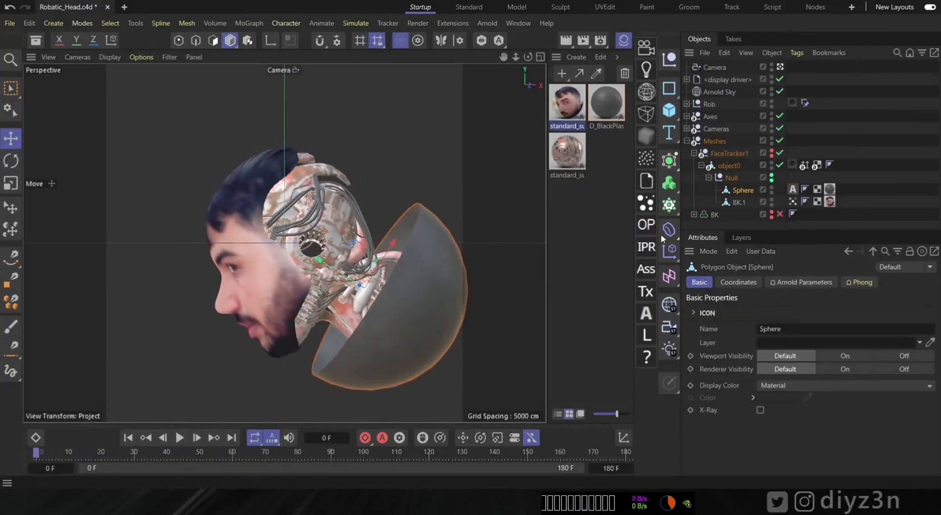
pyautogui.click(829, 190)
pyautogui.click(614, 106)
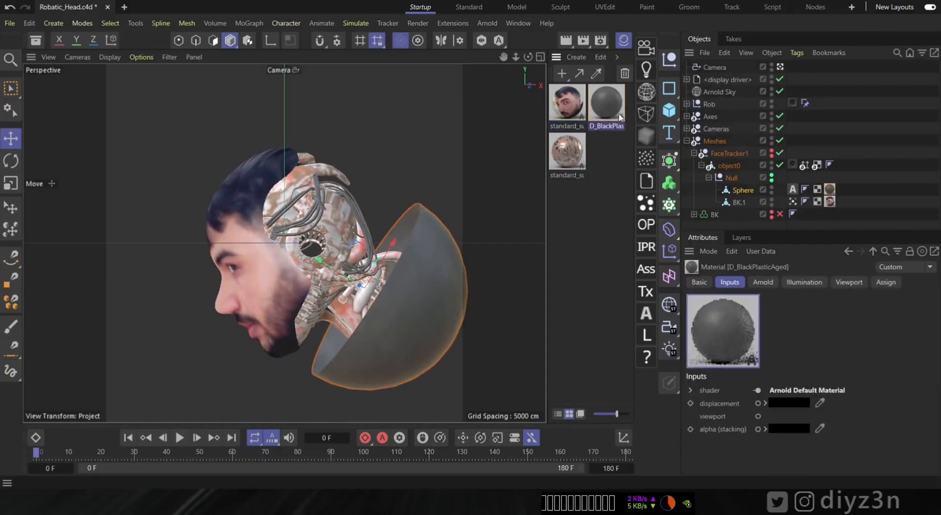
# Select the Sphere, start an Arnold IPR render and move its window clear of the robotic head.
pyautogui.click(746, 193)
pyautogui.click(647, 247)
pyautogui.moveTo(410, 124); pyautogui.dragTo(629, 274)
pyautogui.moveTo(746, 277); pyautogui.dragTo(352, 394)
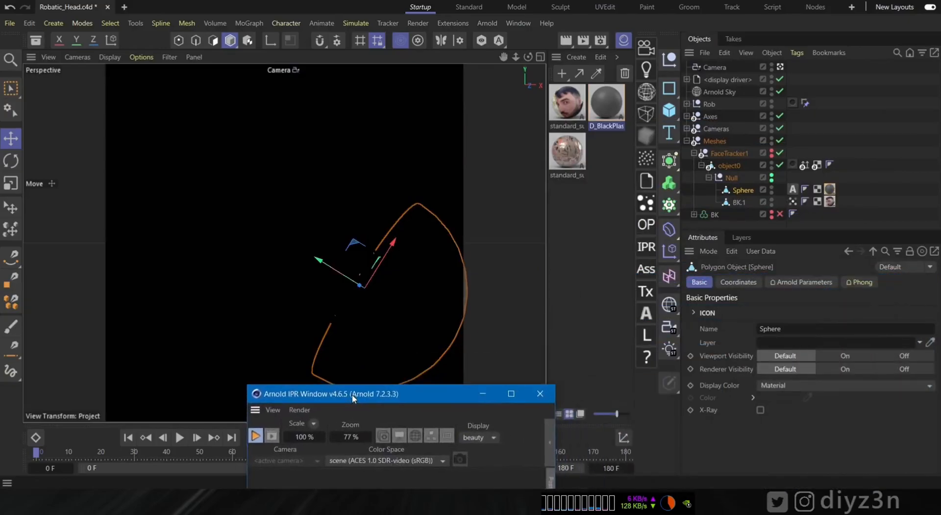
# Turn the Sphere's renderer visibility off and back to default to compare the neck with and without it.
pyautogui.click(772, 193)
pyautogui.click(772, 192)
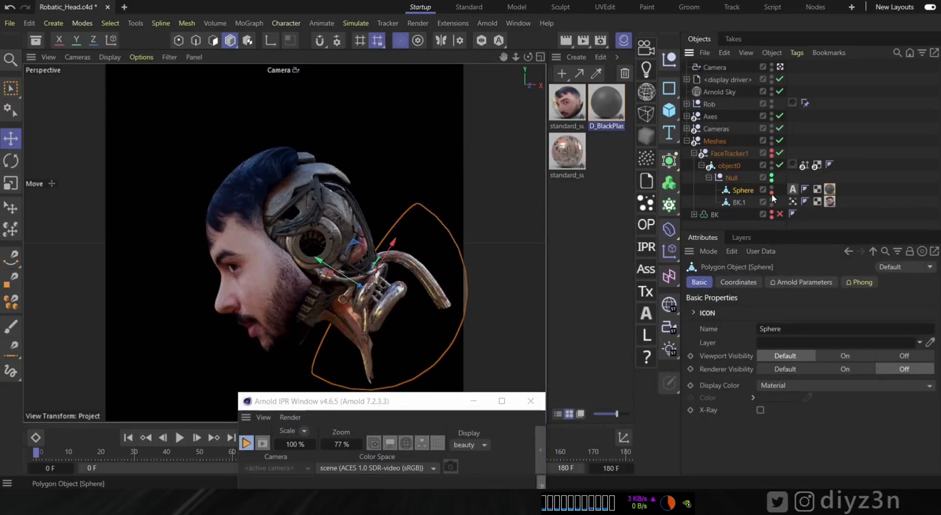
pyautogui.click(772, 193)
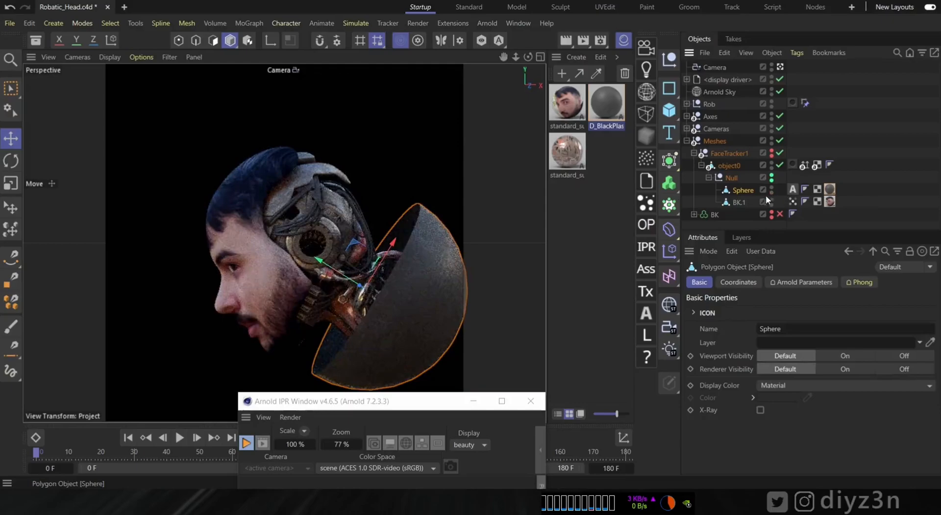
# Enable Matte in the Sphere's Arnold tag and deselect the object.
pyautogui.click(793, 189)
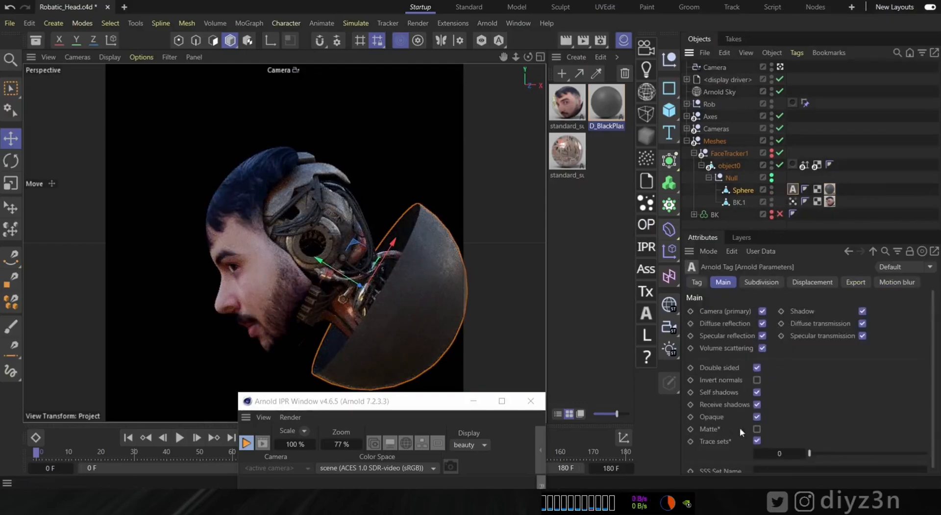
pyautogui.click(758, 430)
pyautogui.click(863, 216)
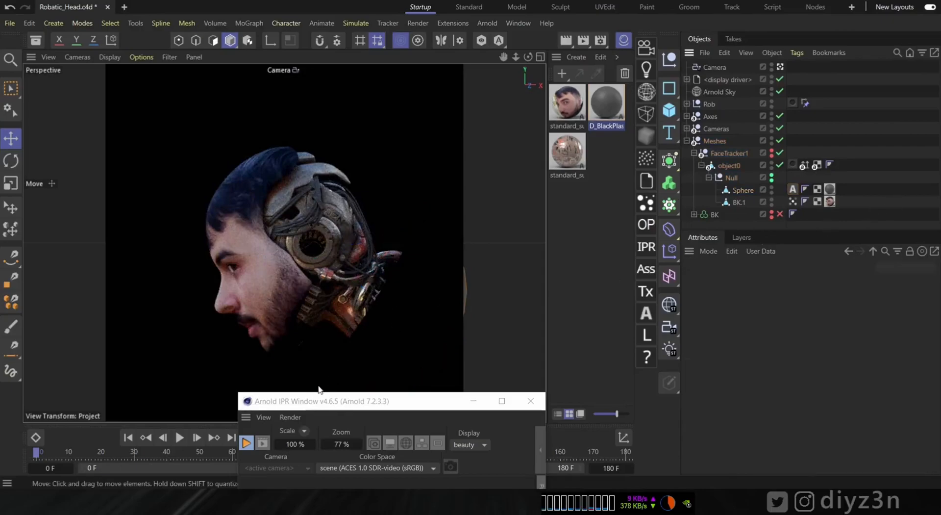
# Stop and close the Arnold IPR render, start the full sequence render in the Picture Viewer, and overwrite the existing Material EXR files.
pyautogui.click(246, 443)
pyautogui.click(531, 401)
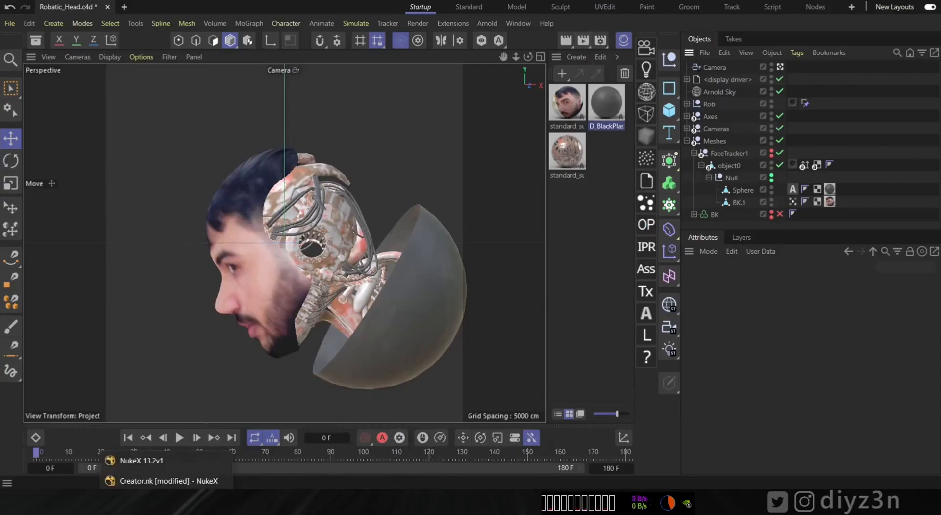
pyautogui.click(583, 41)
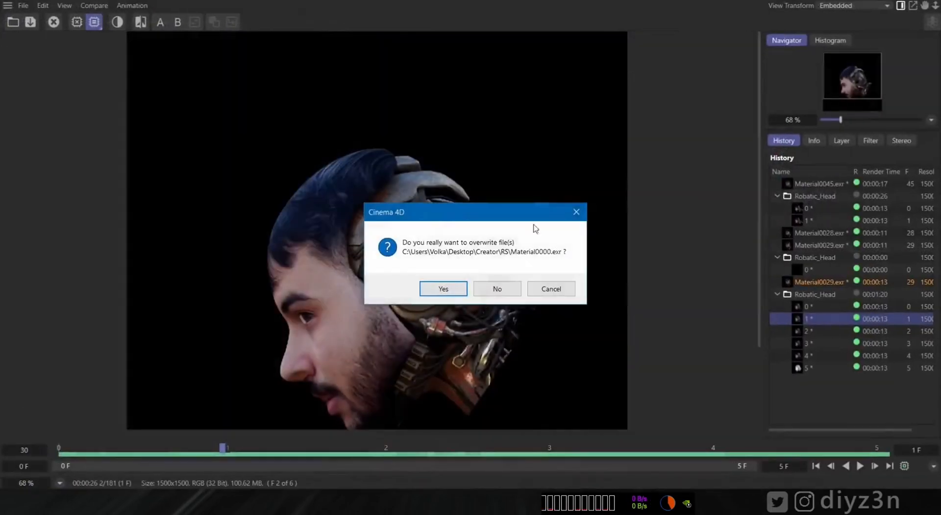
pyautogui.click(446, 290)
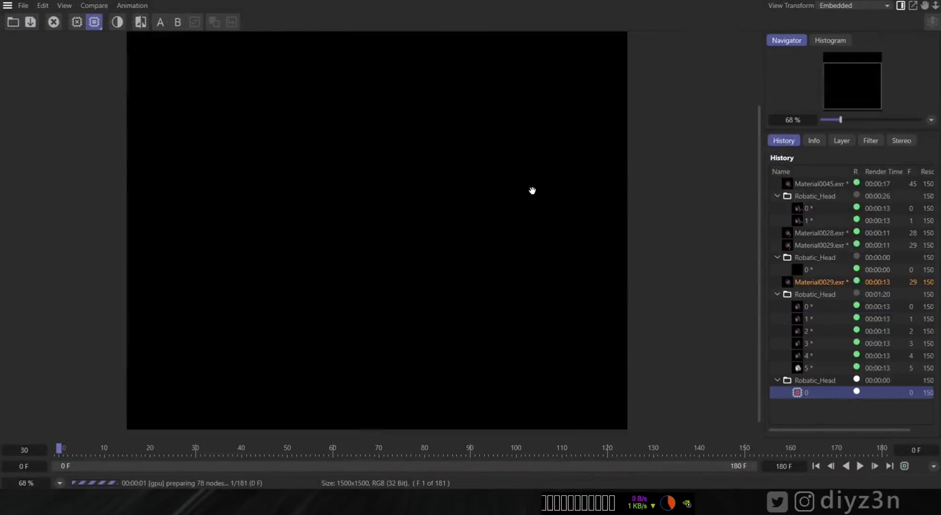
pyautogui.moveTo(799, 120); pyautogui.dragTo(796, 119)
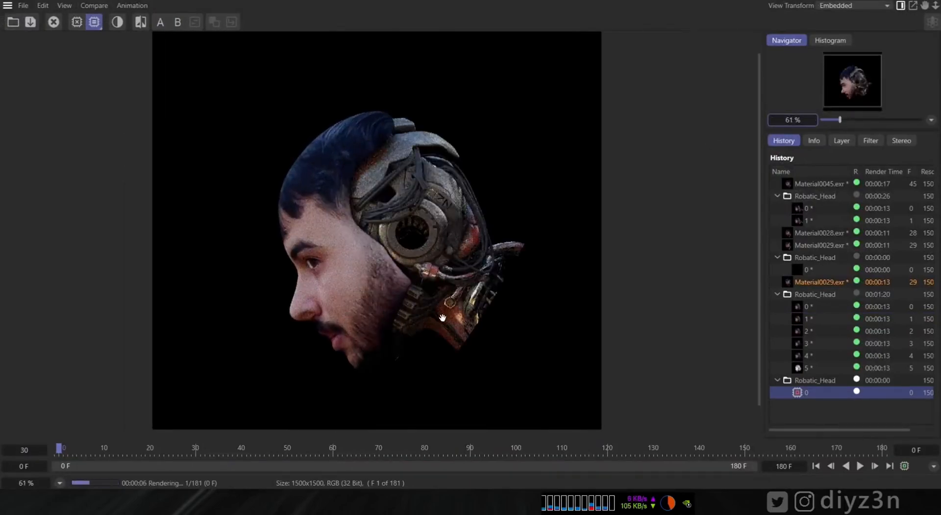
# Switch to Nuke and step forward from frame 3 to examine where the mechanical neck meets the jaw and hood.
pyautogui.moveTo(166, 501)
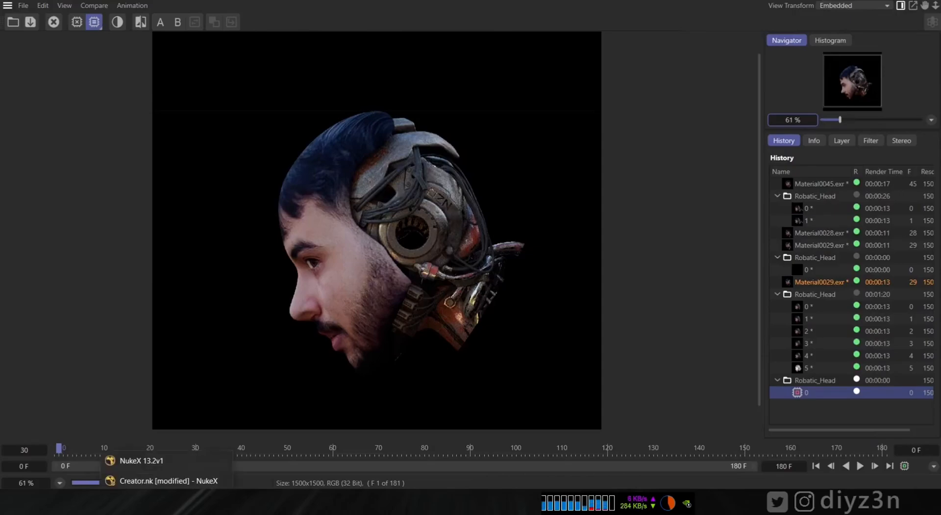
pyautogui.click(170, 481)
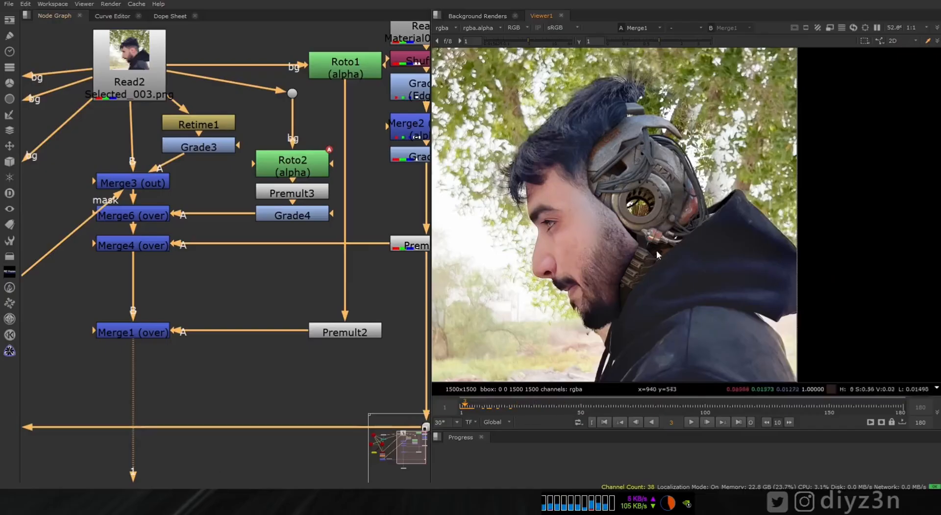
pyautogui.scroll(6, 686, 236)
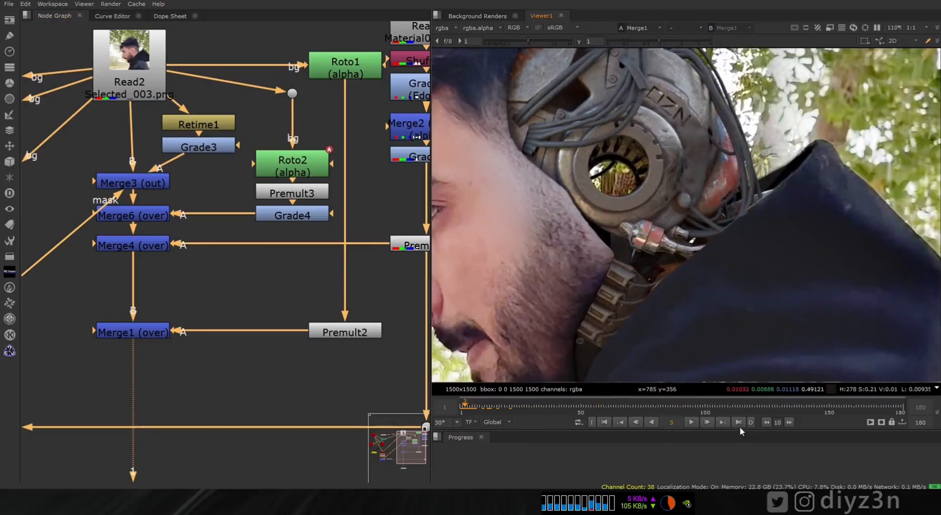
pyautogui.click(708, 422)
pyautogui.click(708, 423)
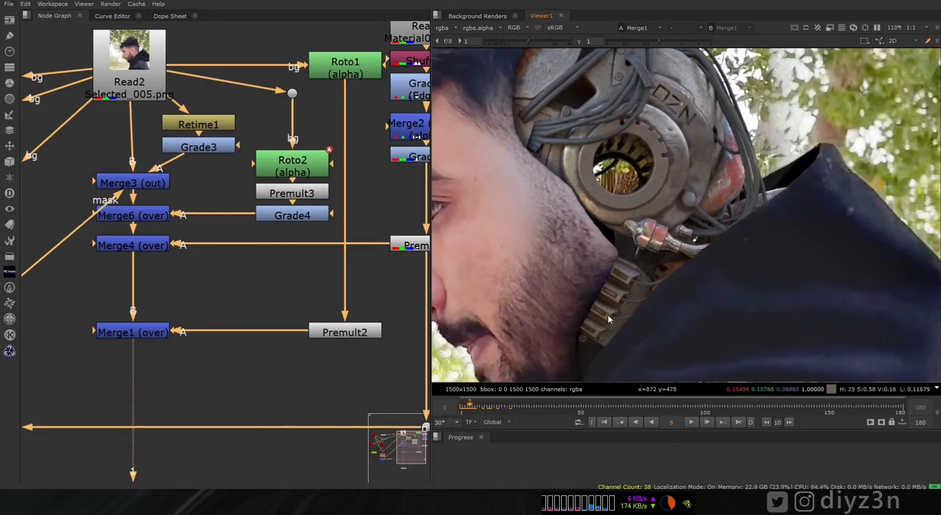
pyautogui.scroll(3, 627, 309)
pyautogui.click(707, 422)
pyautogui.click(708, 423)
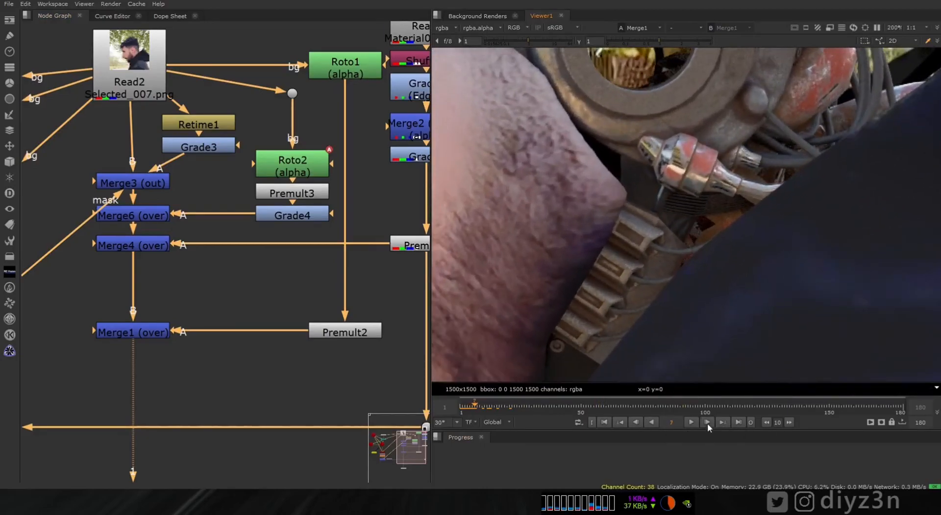
pyautogui.click(708, 423)
# Step back to frame 4 and compare it with frame 5 to check the whole head composite.
pyautogui.click(636, 423)
pyautogui.click(636, 423)
pyautogui.click(637, 422)
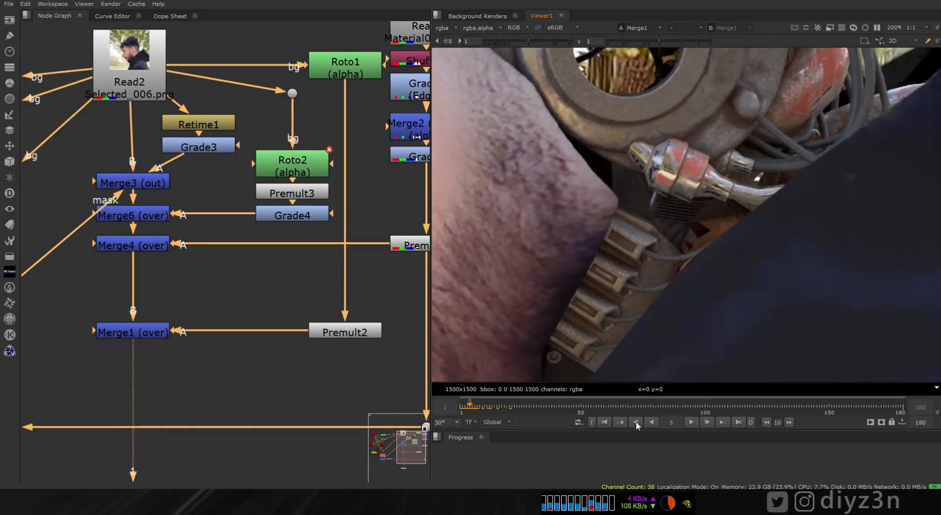
pyautogui.click(636, 422)
pyautogui.scroll(-5, 695, 209)
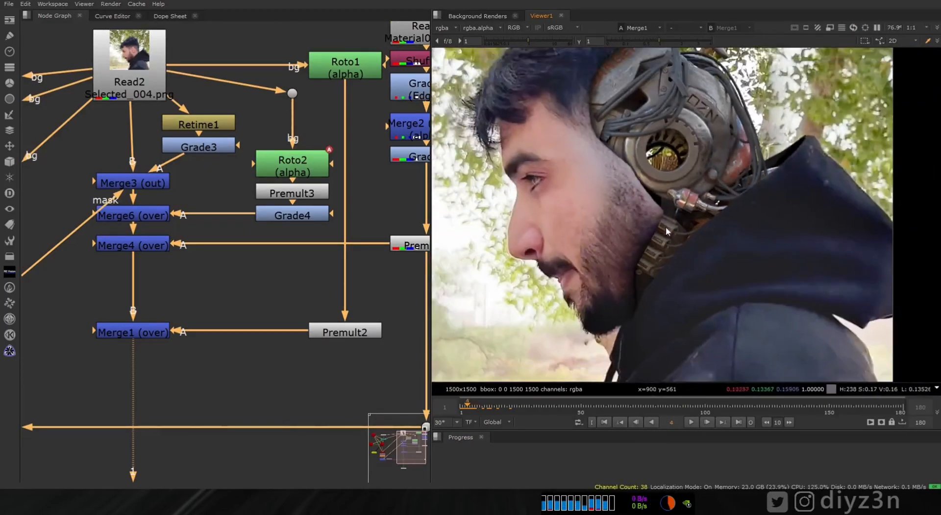
pyautogui.click(708, 422)
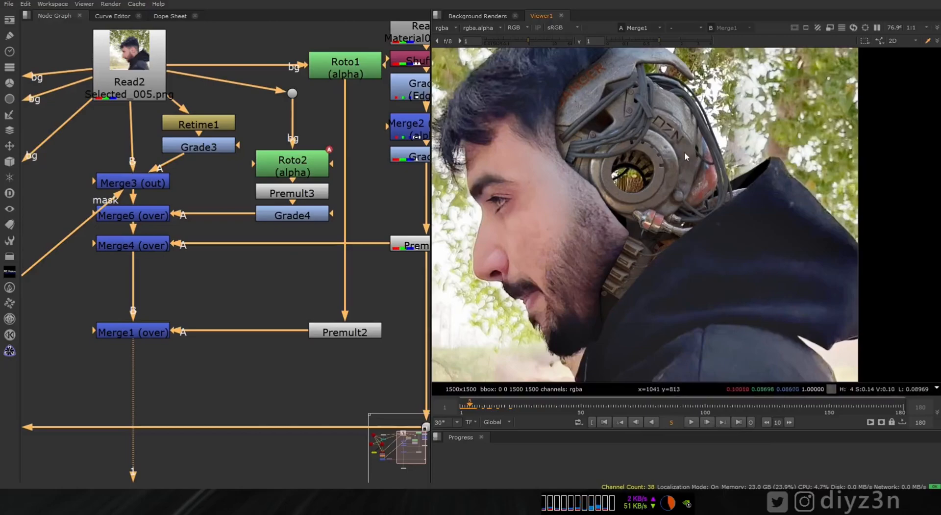
pyautogui.click(637, 422)
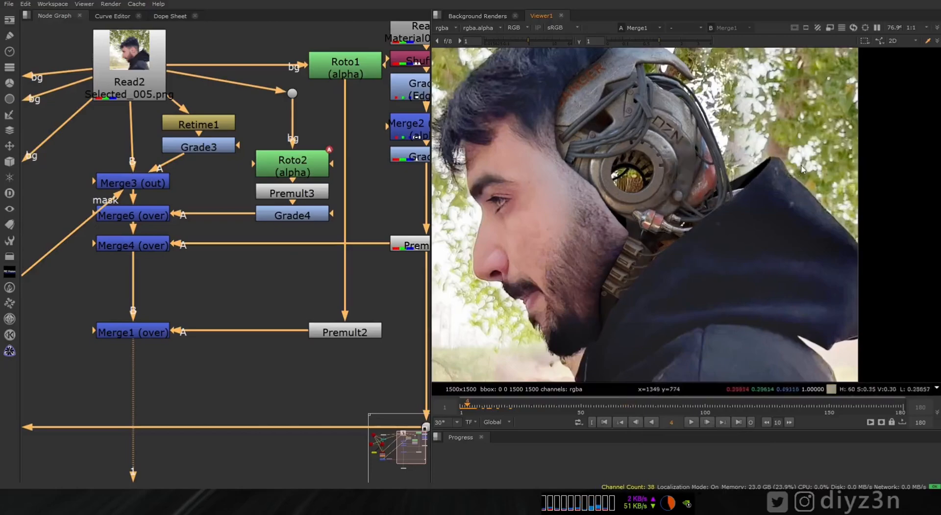
pyautogui.scroll(-3, 667, 229)
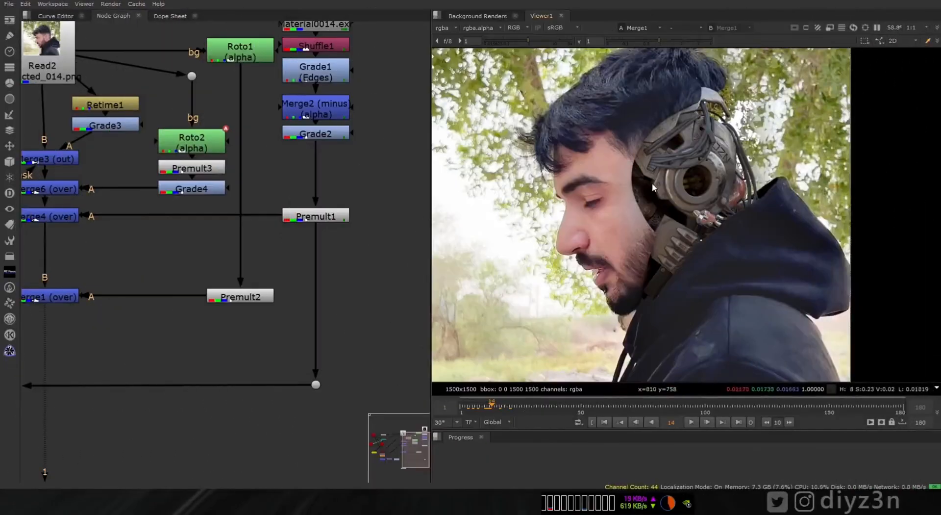
# Examine the jaw, temple and hairline seams between the footage and the mechanical parts on frame 14.
pyautogui.scroll(4, 669, 238)
pyautogui.moveTo(689, 255); pyautogui.dragTo(661, 187, button='middle')
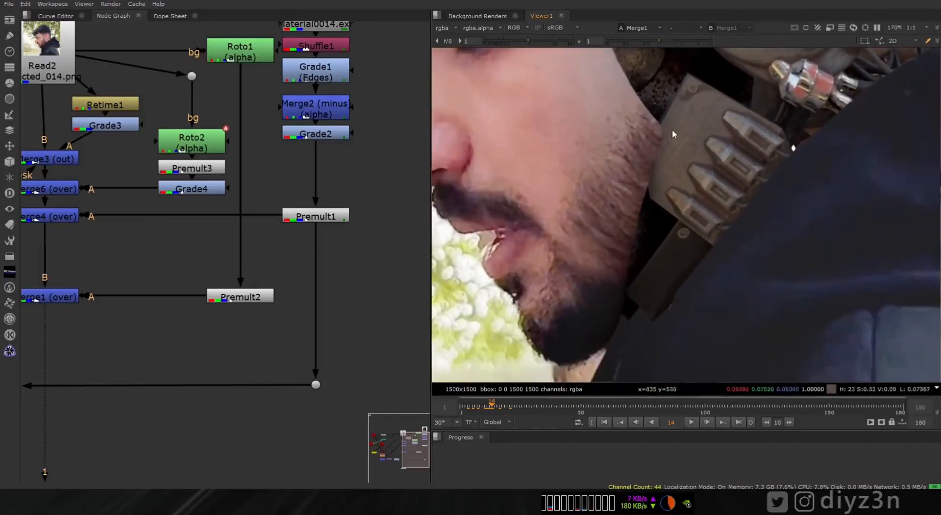
pyautogui.scroll(5, 675, 190)
pyautogui.scroll(-3, 654, 201)
pyautogui.moveTo(662, 108)
pyautogui.mouseDown(button='middle')
pyautogui.moveTo(675, 208)
pyautogui.moveTo(666, 215)
pyautogui.mouseUp(button='middle')
pyautogui.moveTo(613, 125); pyautogui.dragTo(628, 228, button='middle')
pyautogui.moveTo(623, 68); pyautogui.dragTo(632, 196, button='middle')
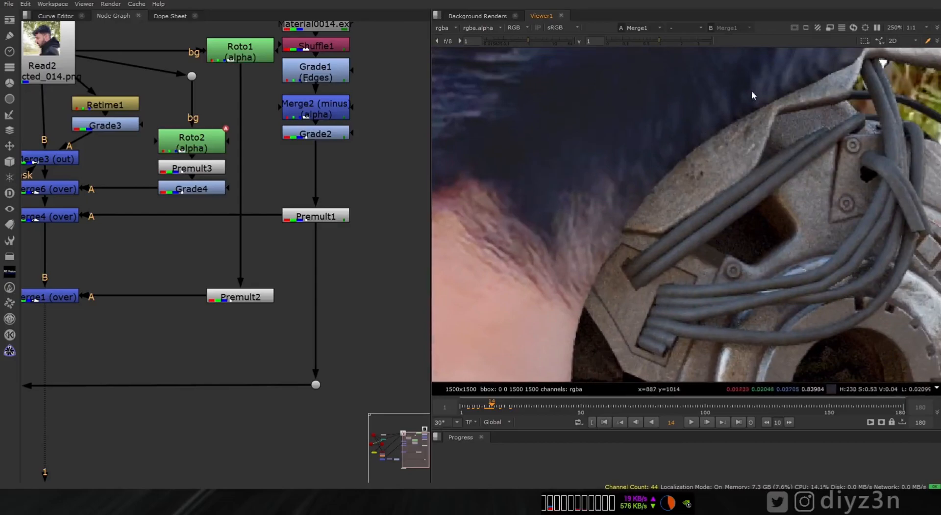
pyautogui.moveTo(752, 91); pyautogui.dragTo(736, 239, button='middle')
pyautogui.scroll(-5, 647, 326)
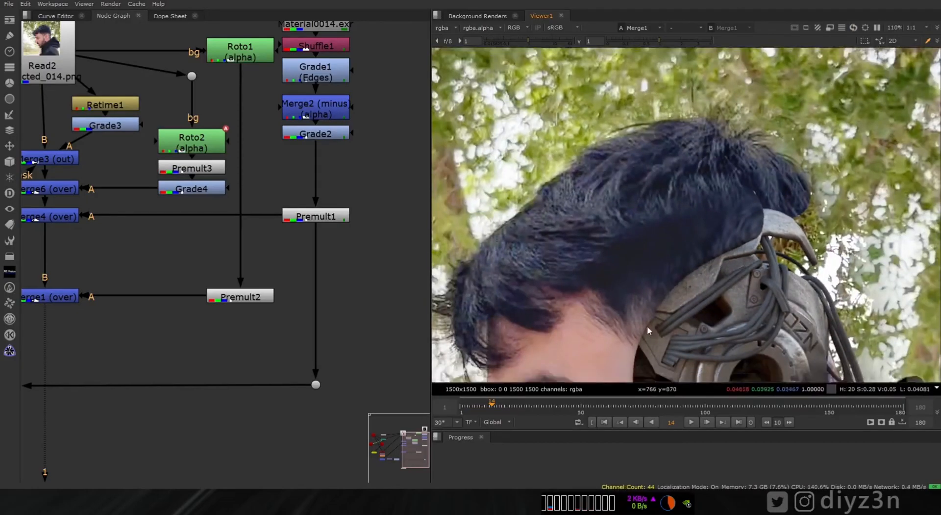
# Switch to Cinema 4D, leave the scene camera and inspect the Beard and HairH hair objects up close.
pyautogui.click(227, 502)
pyautogui.click(227, 479)
pyautogui.click(647, 229)
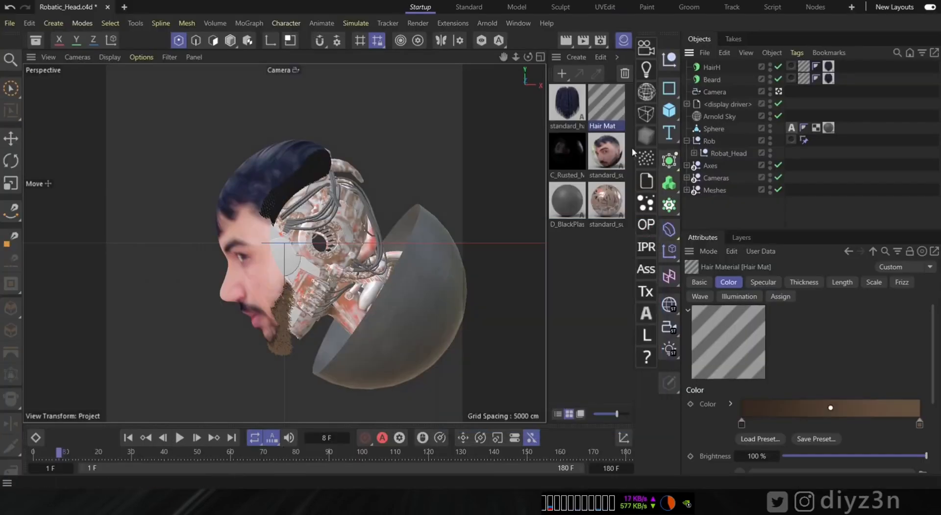
pyautogui.click(718, 80)
pyautogui.click(779, 92)
pyautogui.scroll(4, 269, 257)
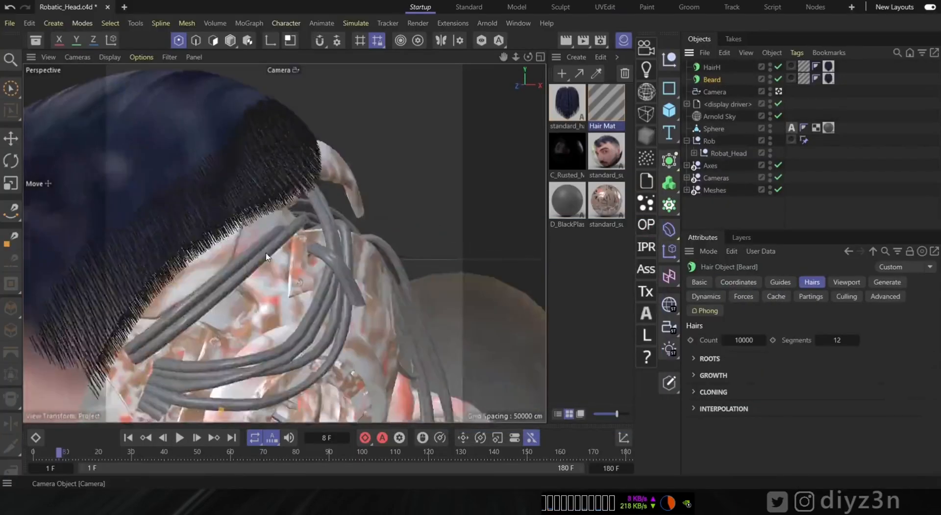
pyautogui.keyDown('alt'); pyautogui.moveTo(270, 256); pyautogui.dragTo(286, 312, button='middle'); pyautogui.keyUp('alt')
pyautogui.click(711, 67)
pyautogui.keyDown('alt'); pyautogui.moveTo(425, 192); pyautogui.dragTo(328, 159); pyautogui.keyUp('alt')
pyautogui.keyDown('alt'); pyautogui.moveTo(328, 161); pyautogui.dragTo(438, 235, button='right'); pyautogui.keyUp('alt')
pyautogui.keyDown('alt'); pyautogui.moveTo(290, 222); pyautogui.dragTo(553, 213, button='right'); pyautogui.keyUp('alt')
# Start an Arnold IPR render, move its window clear of the head, and examine the beard and hairline while toggling HairH.
pyautogui.click(651, 249)
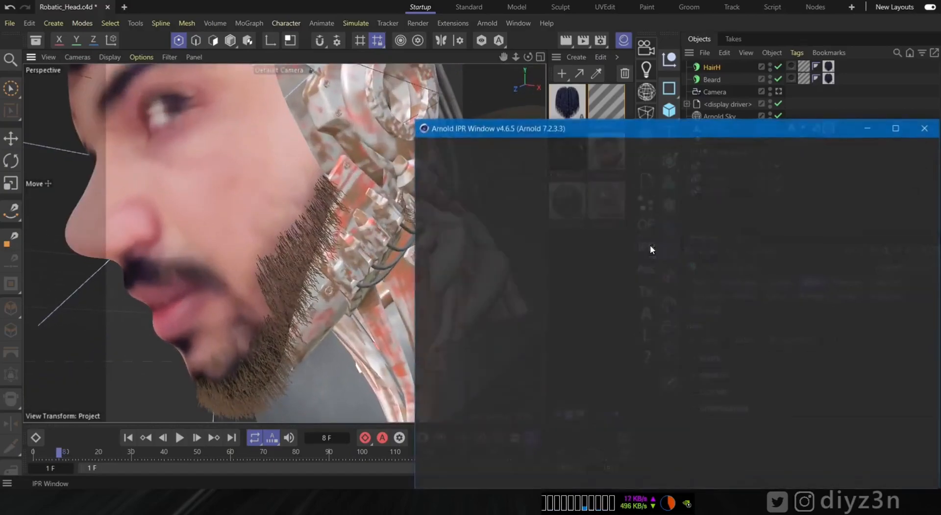
pyautogui.moveTo(412, 119); pyautogui.dragTo(663, 263)
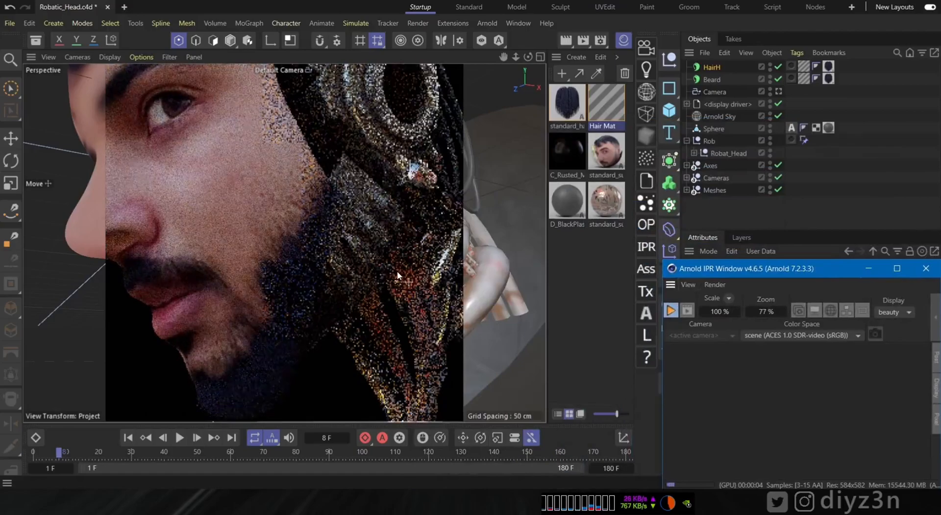
pyautogui.keyDown('alt'); pyautogui.moveTo(358, 161); pyautogui.dragTo(352, 303, button='middle'); pyautogui.keyUp('alt')
pyautogui.keyDown('alt'); pyautogui.moveTo(352, 303); pyautogui.dragTo(337, 237); pyautogui.keyUp('alt')
pyautogui.keyDown('alt'); pyautogui.moveTo(342, 207); pyautogui.dragTo(378, 208, button='right'); pyautogui.keyUp('alt')
pyautogui.keyDown('alt'); pyautogui.moveTo(320, 233); pyautogui.dragTo(299, 189); pyautogui.keyUp('alt')
pyautogui.keyDown('alt'); pyautogui.moveTo(289, 175); pyautogui.dragTo(316, 176, button='right'); pyautogui.keyUp('alt')
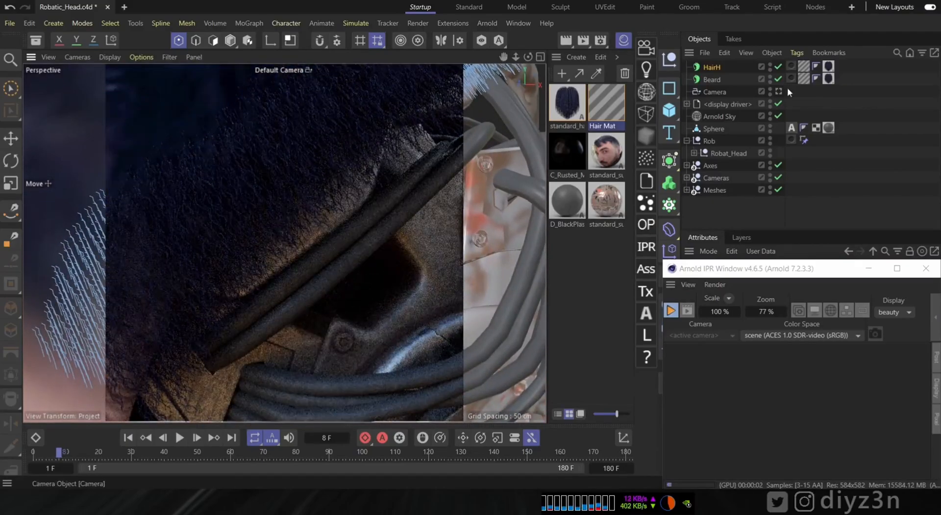
pyautogui.click(779, 67)
pyautogui.click(778, 68)
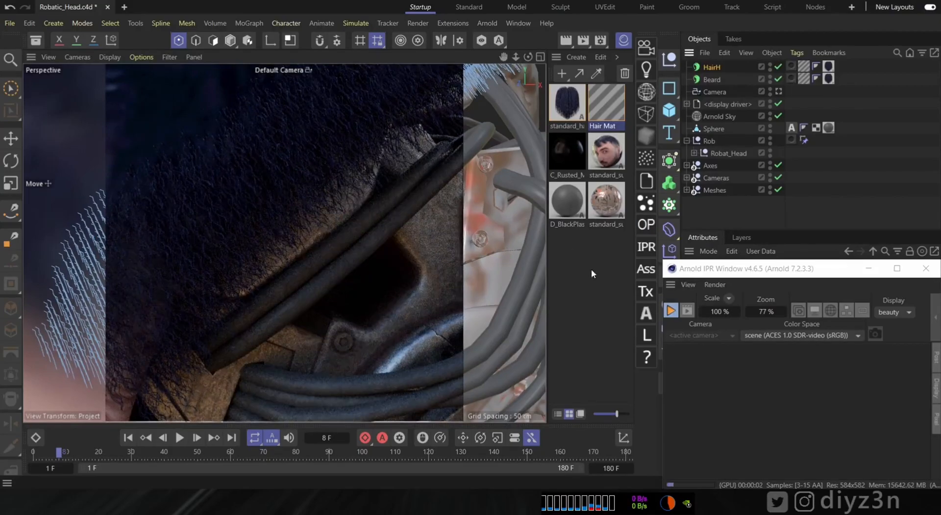
# Stop the IPR render, start the sequence render with hair in the Picture Viewer, and enlarge its preview.
pyautogui.click(671, 311)
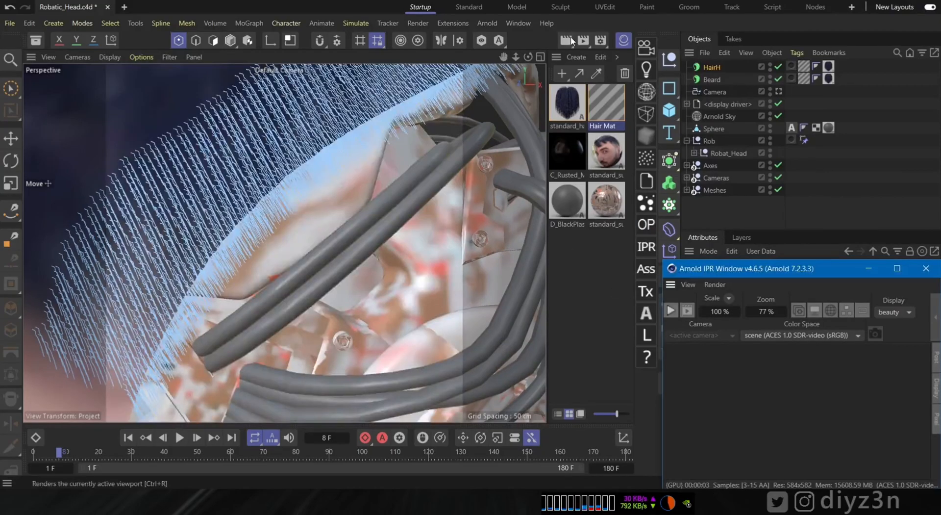
pyautogui.click(584, 40)
pyautogui.click(443, 288)
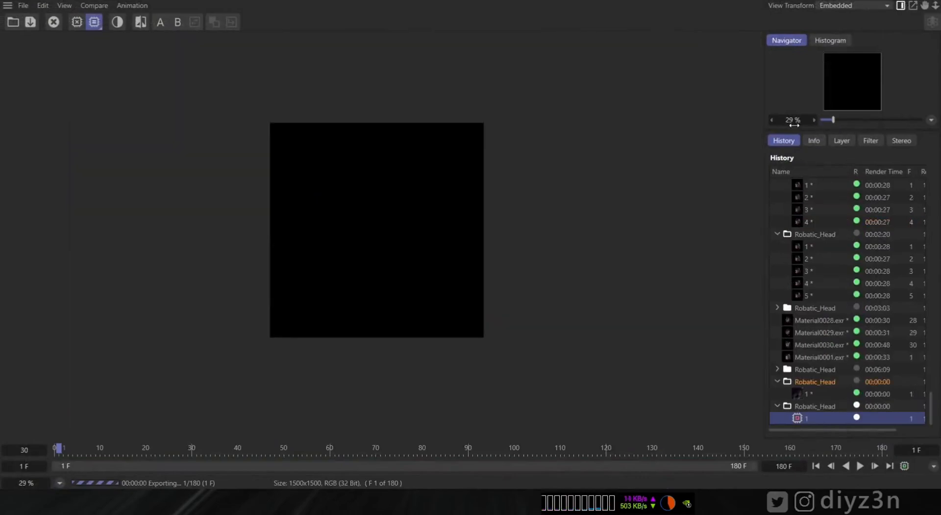
pyautogui.moveTo(794, 125); pyautogui.dragTo(793, 125)
# Switch to Nuke, go to frame 1 and examine how the rendered hair covers the temple and jaw seams.
pyautogui.click(167, 500)
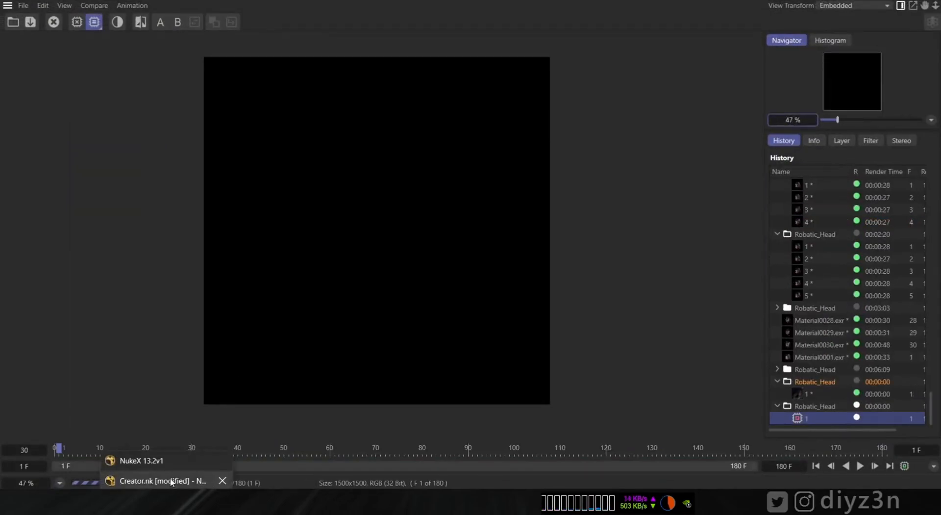
pyautogui.click(162, 481)
pyautogui.scroll(4, 620, 274)
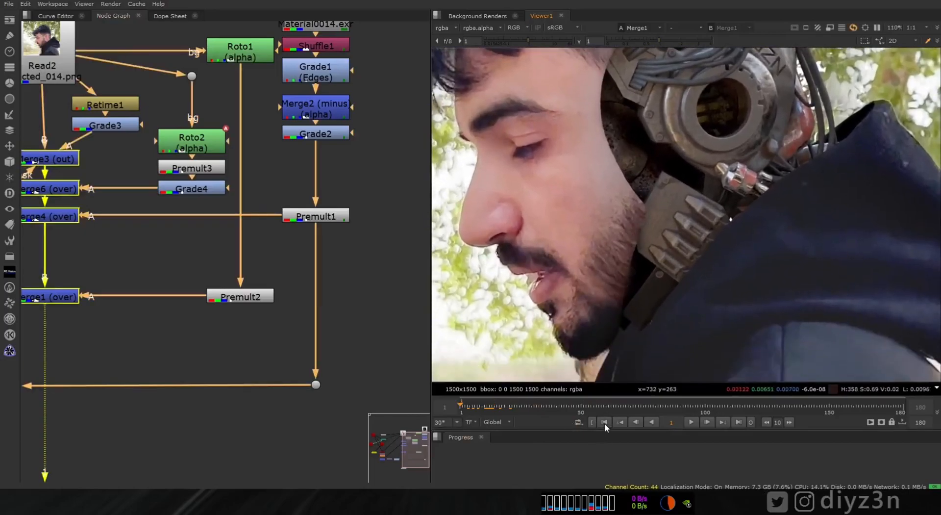
pyautogui.click(605, 422)
pyautogui.scroll(4, 590, 279)
pyautogui.moveTo(579, 142); pyautogui.dragTo(608, 249, button='middle')
pyautogui.moveTo(569, 113); pyautogui.dragTo(621, 313, button='middle')
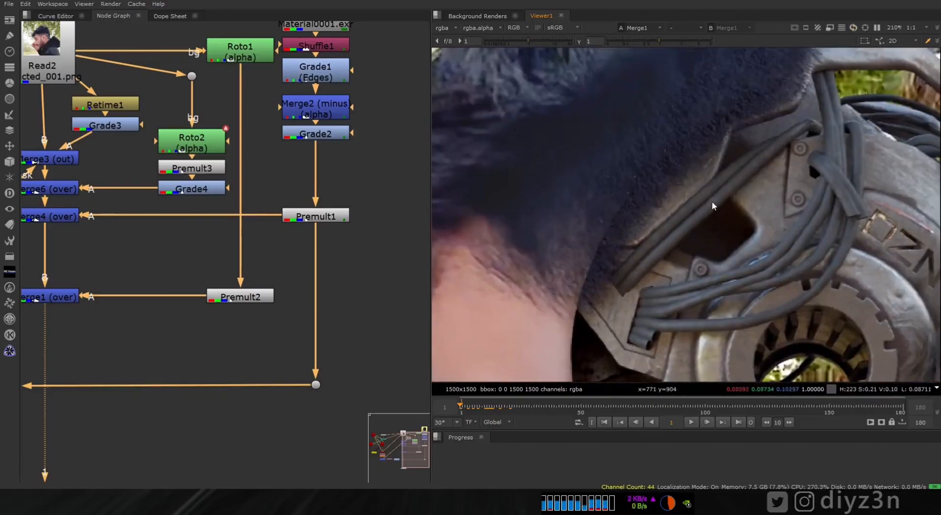
pyautogui.moveTo(712, 201); pyautogui.dragTo(710, 212, button='middle')
pyautogui.scroll(-5, 698, 175)
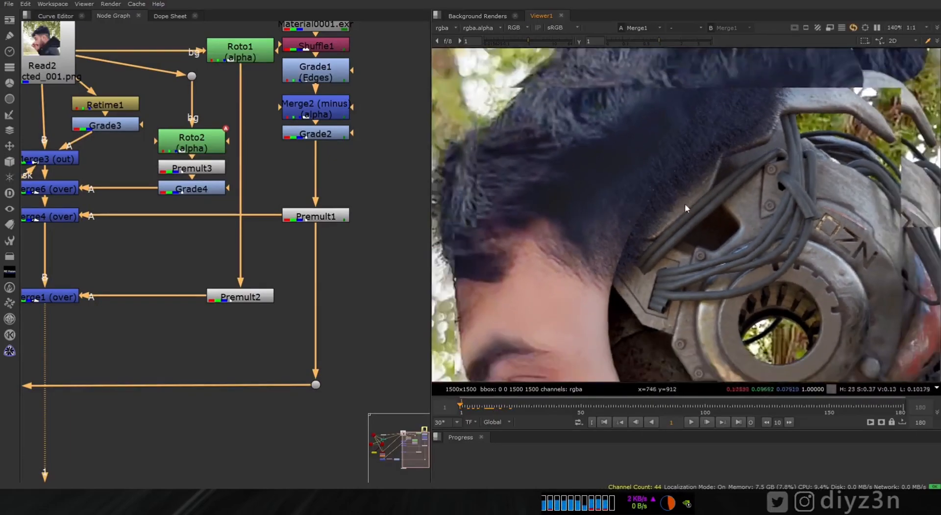
pyautogui.moveTo(660, 244)
pyautogui.keyDown('alt'); pyautogui.mouseDown(button='middle')
pyautogui.moveTo(720, 188)
pyautogui.moveTo(673, 232)
pyautogui.mouseUp(button='middle'); pyautogui.keyUp('alt')
pyautogui.moveTo(626, 360); pyautogui.dragTo(628, 78, button='middle')
pyautogui.moveTo(643, 169); pyautogui.dragTo(626, 292, button='middle')
pyautogui.moveTo(654, 100); pyautogui.dragTo(643, 199, button='middle')
# Move to frame 10 and examine the rendered beard where the jaw meets the neck plate.
pyautogui.moveTo(491, 410); pyautogui.dragTo(483, 414)
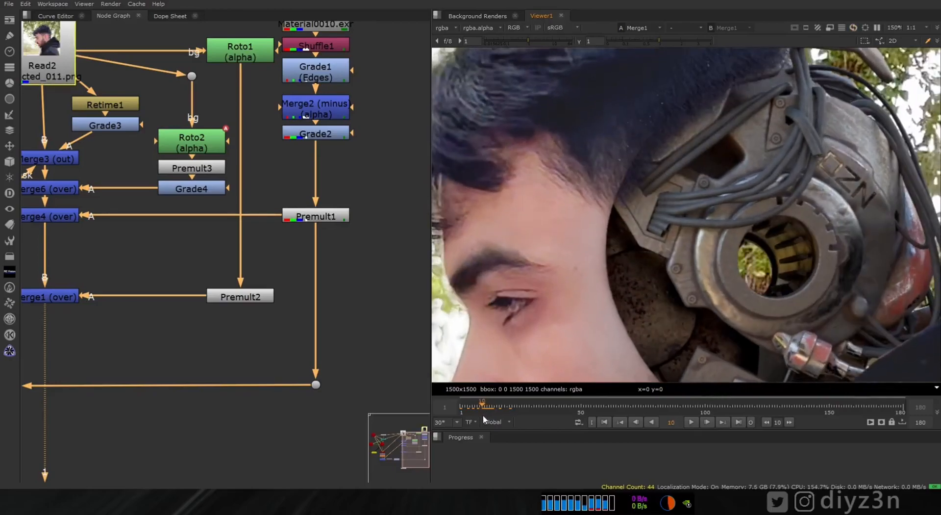
pyautogui.moveTo(733, 241); pyautogui.dragTo(727, 98, button='middle')
pyautogui.moveTo(725, 261); pyautogui.dragTo(712, 206, button='middle')
pyautogui.scroll(4, 646, 265)
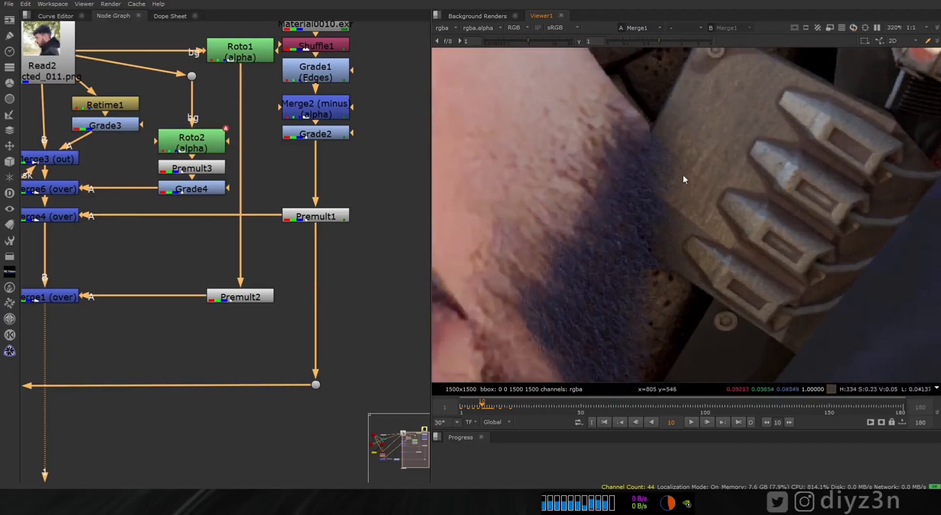
pyautogui.scroll(2, 673, 176)
# Go to frame 11 and inspect the hairline above the cables and the beard along the jaw edge.
pyautogui.moveTo(505, 408); pyautogui.dragTo(485, 410)
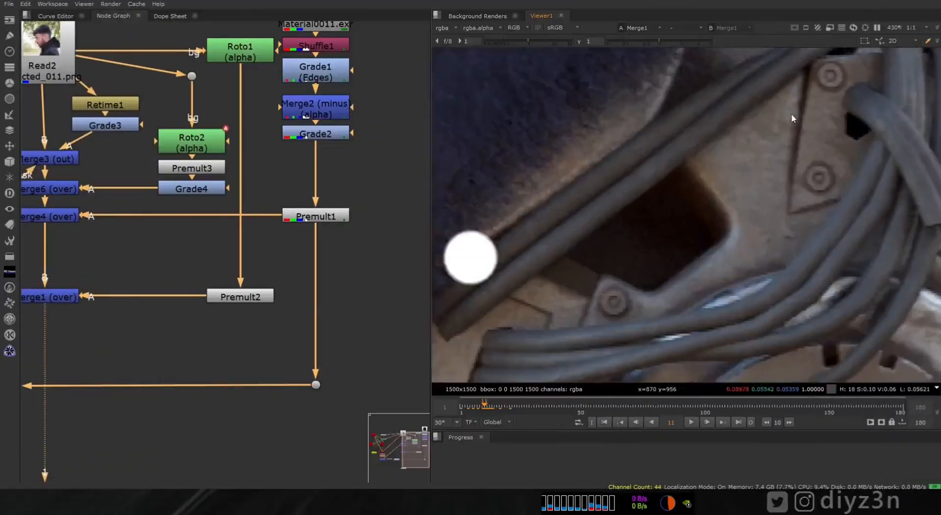
pyautogui.scroll(2, 731, 202)
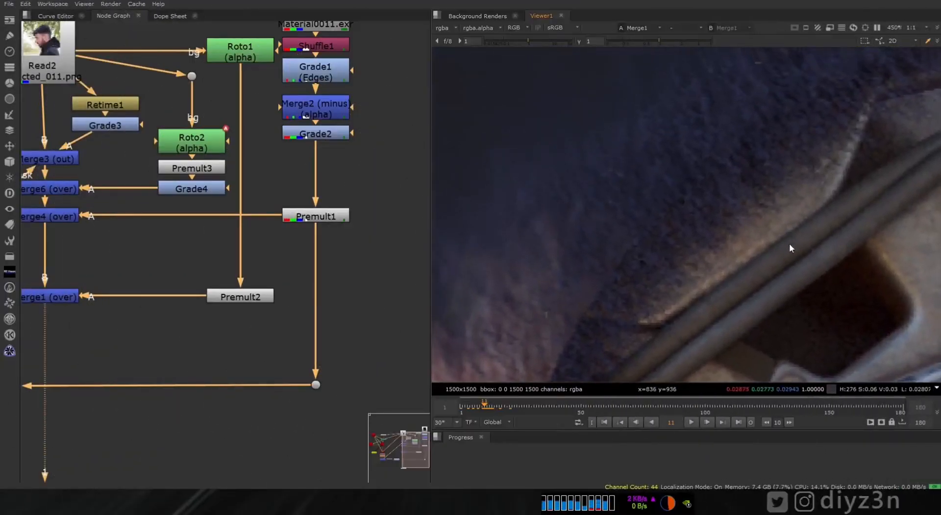
pyautogui.moveTo(647, 135); pyautogui.dragTo(712, 235, button='middle')
pyautogui.moveTo(619, 171); pyautogui.dragTo(683, 242, button='middle')
pyautogui.moveTo(805, 339); pyautogui.dragTo(658, 143, button='middle')
pyautogui.scroll(-3, 727, 227)
pyautogui.moveTo(653, 206)
pyautogui.mouseDown(button='middle')
pyautogui.moveTo(645, 142)
pyautogui.moveTo(677, 214)
pyautogui.moveTo(610, 156)
pyautogui.moveTo(639, 200)
pyautogui.mouseUp(button='middle')
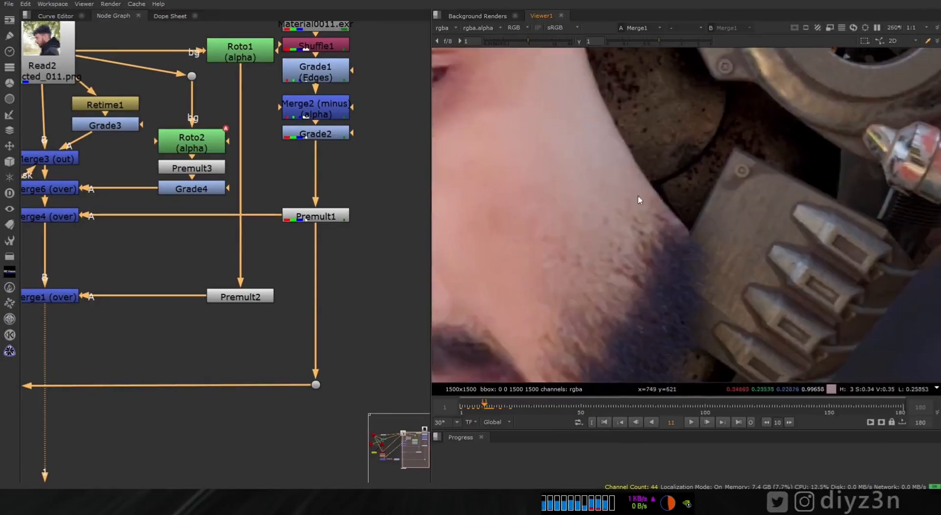
pyautogui.scroll(5, 666, 139)
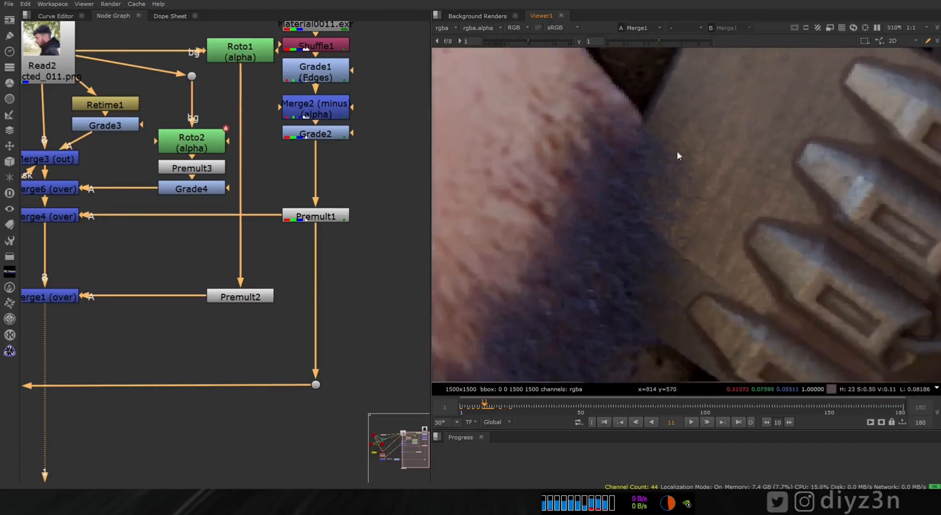
# Insert a Blur node after Grade2 with size 1.7 and check the softened edges of the metal parts and hair.
pyautogui.scroll(-3, 654, 223)
pyautogui.click(327, 135)
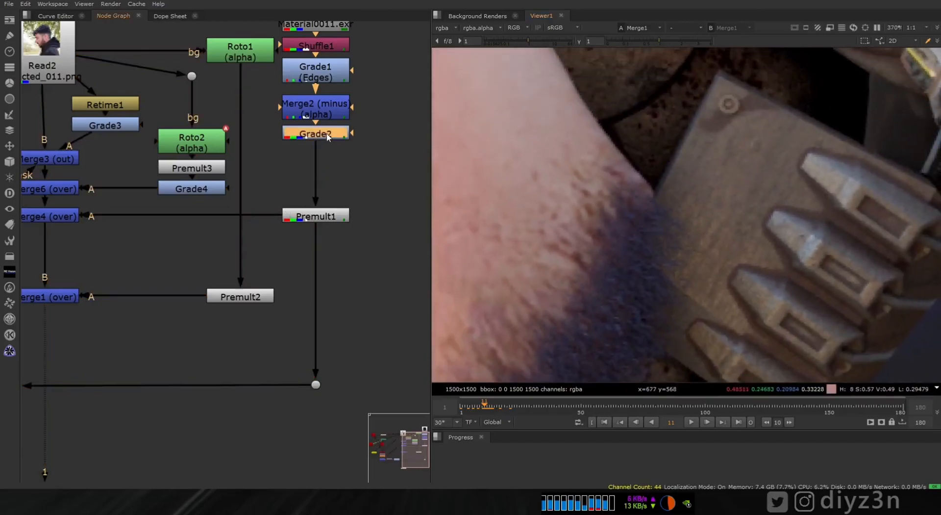
pyautogui.press('b')
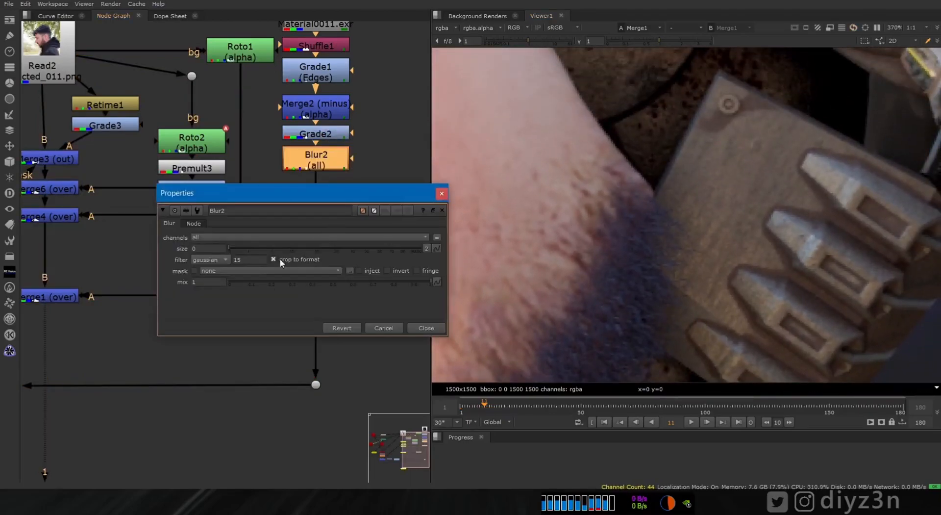
pyautogui.moveTo(237, 251); pyautogui.dragTo(254, 250)
pyautogui.scroll(-6, 625, 281)
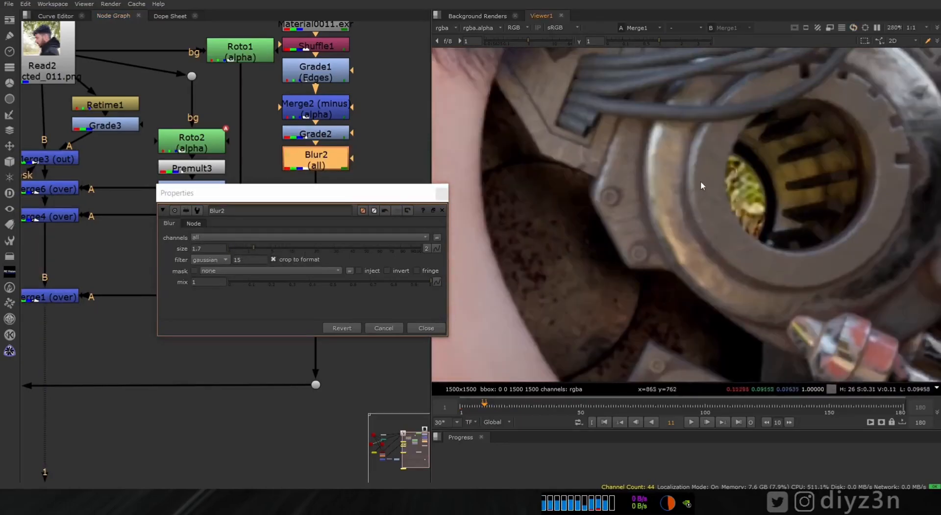
pyautogui.scroll(8, 714, 133)
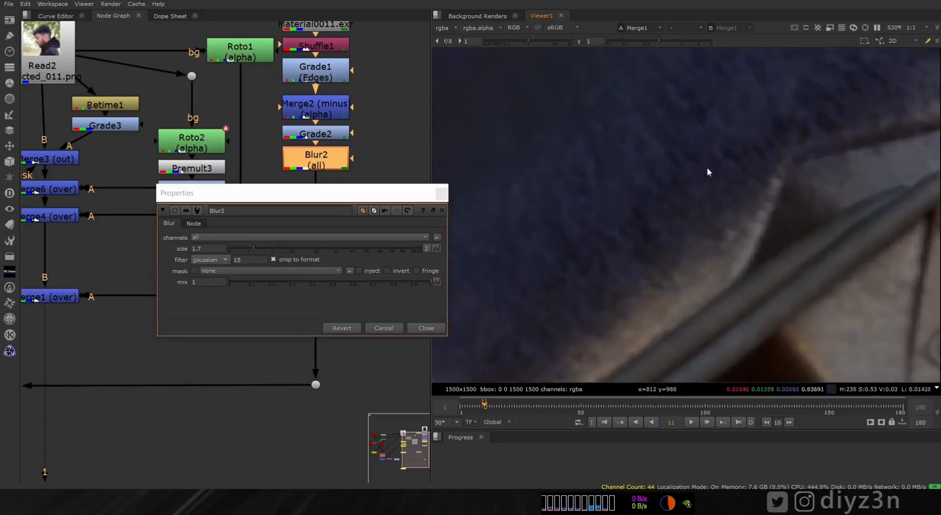
# Refine Blur2's size to 2.3 while comparing the hairline and cable edges with the full frame.
pyautogui.moveTo(259, 248); pyautogui.dragTo(252, 245)
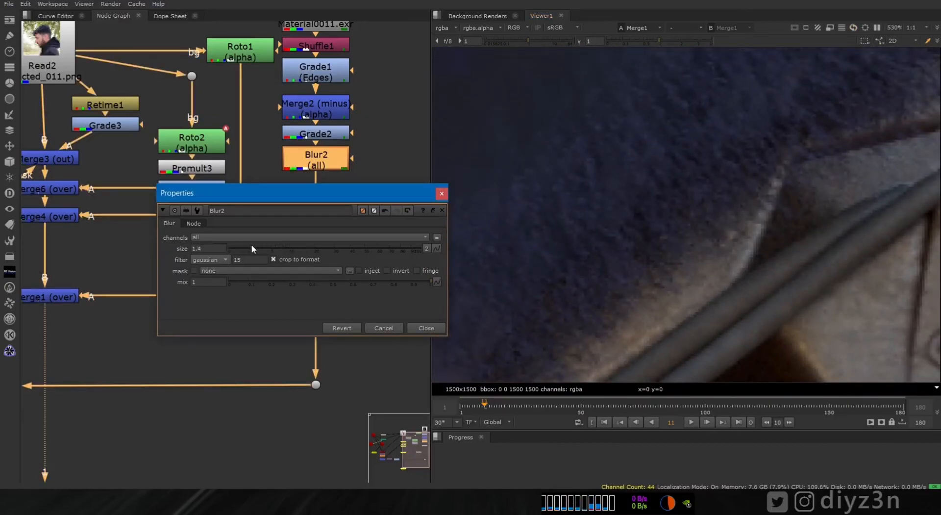
pyautogui.scroll(-8, 640, 208)
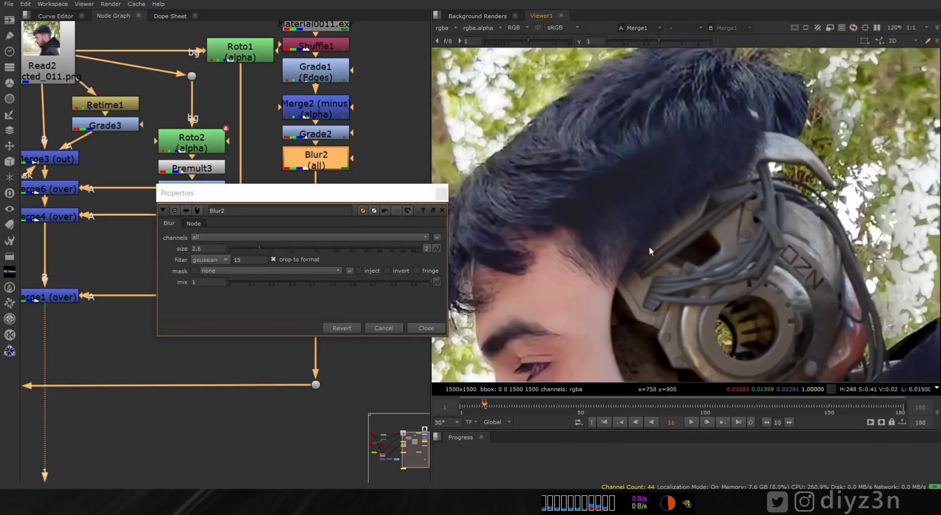
pyautogui.scroll(-4, 649, 246)
pyautogui.scroll(-3, 603, 208)
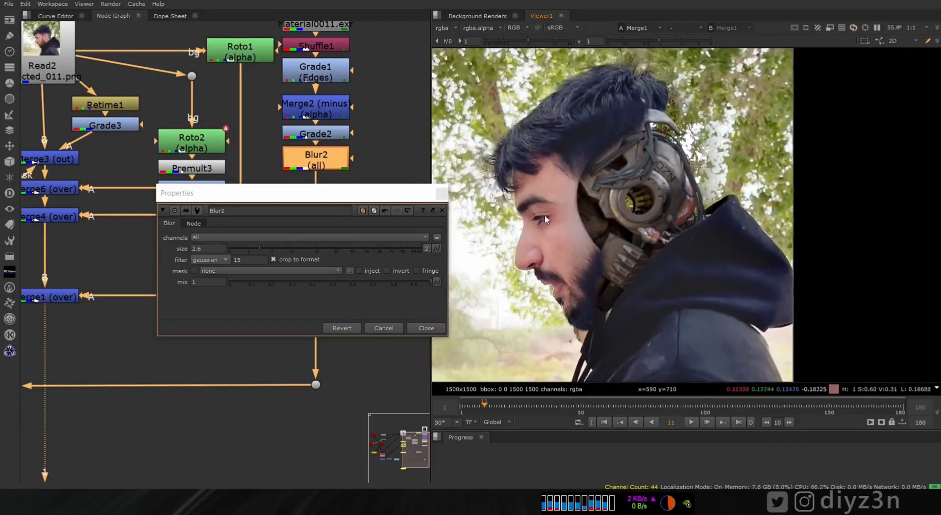
pyautogui.moveTo(569, 200); pyautogui.dragTo(579, 194, button='middle')
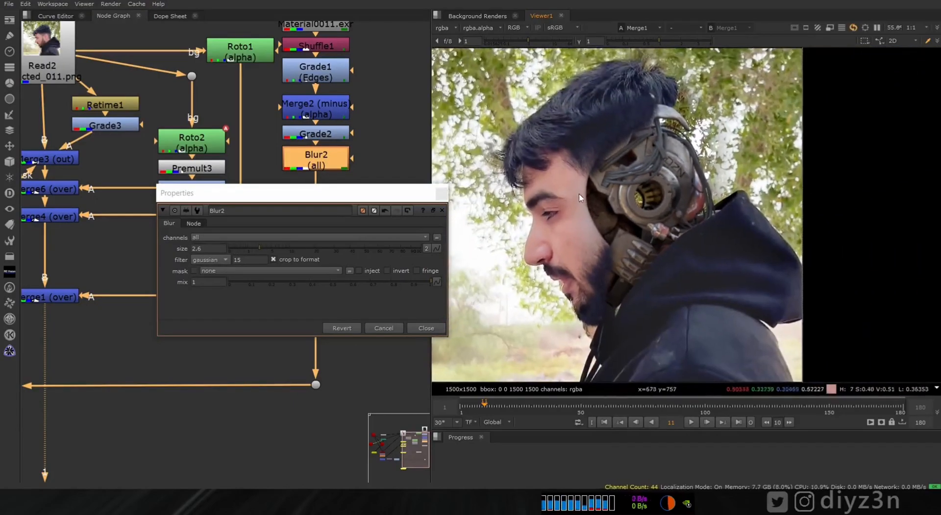
pyautogui.scroll(7, 592, 117)
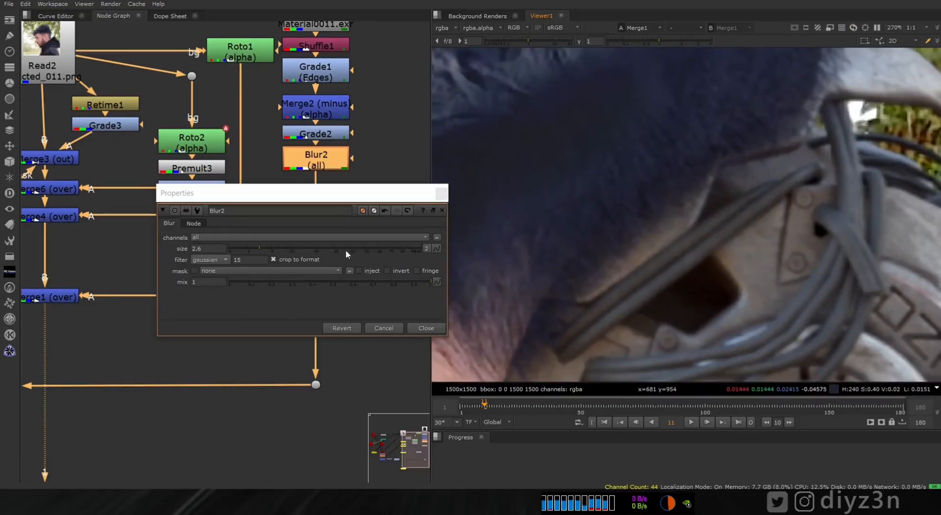
pyautogui.moveTo(262, 248); pyautogui.dragTo(257, 248)
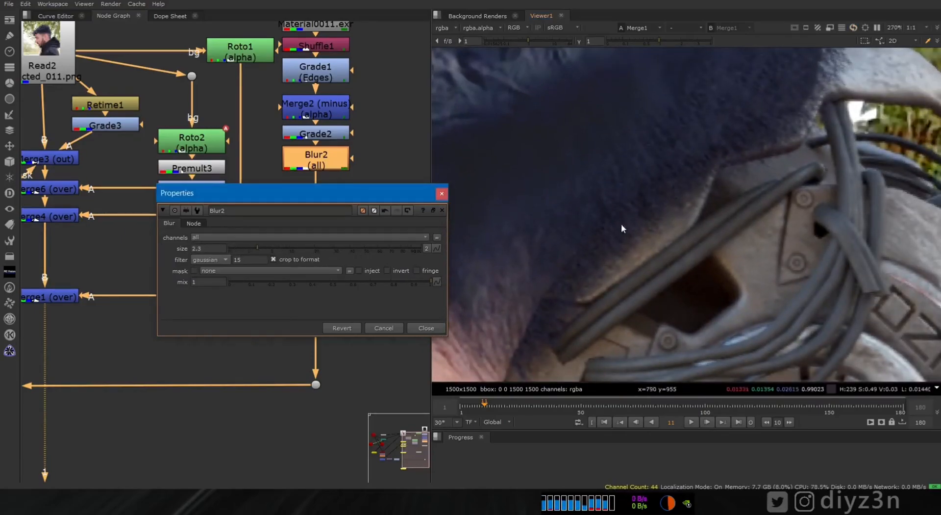
pyautogui.scroll(-5, 621, 224)
pyautogui.scroll(-2, 589, 193)
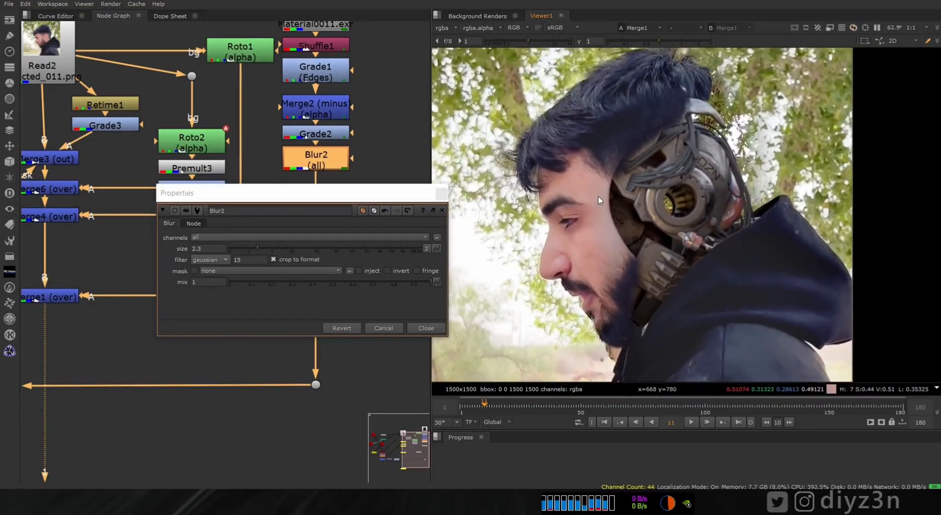
pyautogui.click(408, 331)
# Insert a Grain node between Blur2 and Premult1 and check the grain on the hairline and cables.
pyautogui.press('Tab')
pyautogui.write('gr')
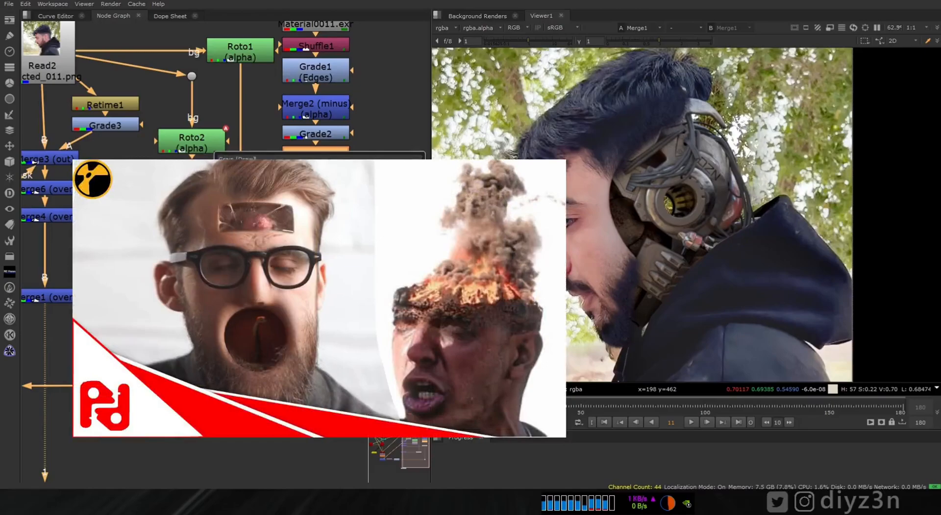
pyautogui.press('Return')
pyautogui.moveTo(523, 97); pyautogui.dragTo(236, 90)
pyautogui.scroll(10, 699, 146)
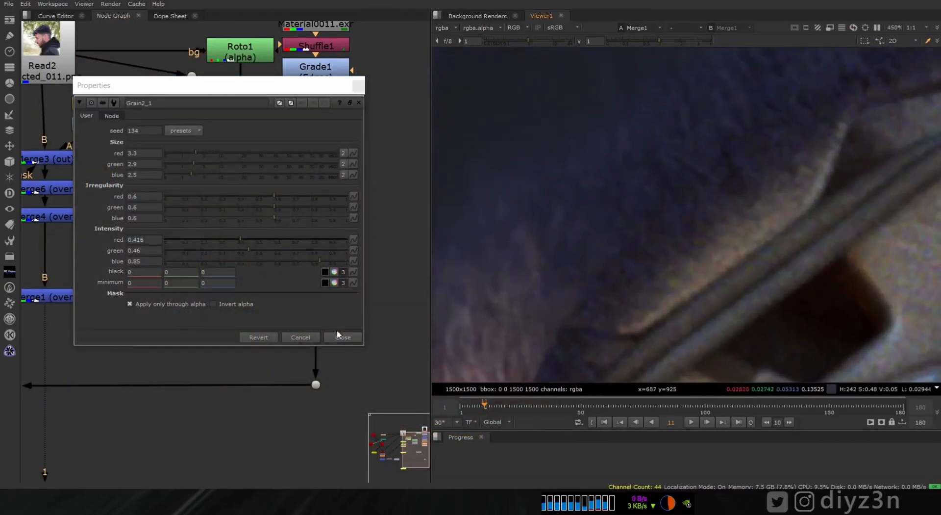
pyautogui.click(337, 334)
# Compare the render with the grain disabled and enabled, and lower its blue, green and red intensities.
pyautogui.press('d')
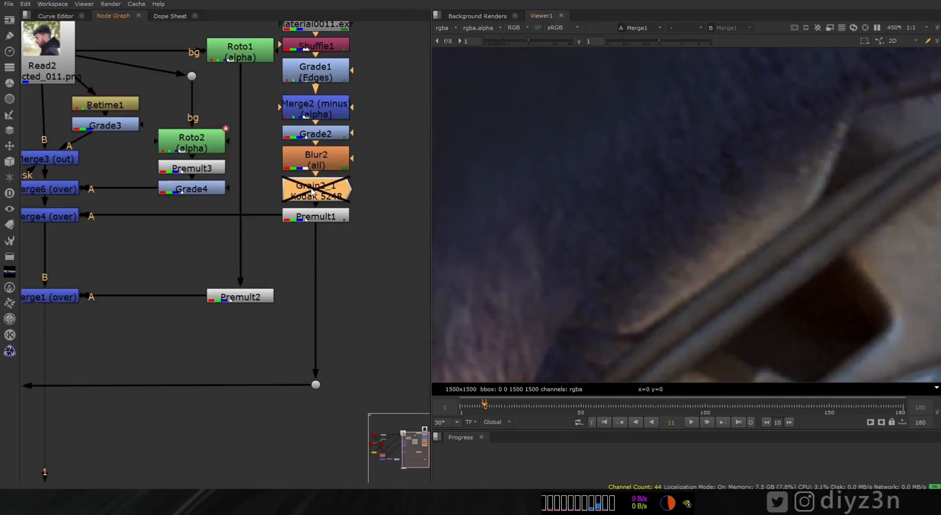
pyautogui.doubleClick(312, 191)
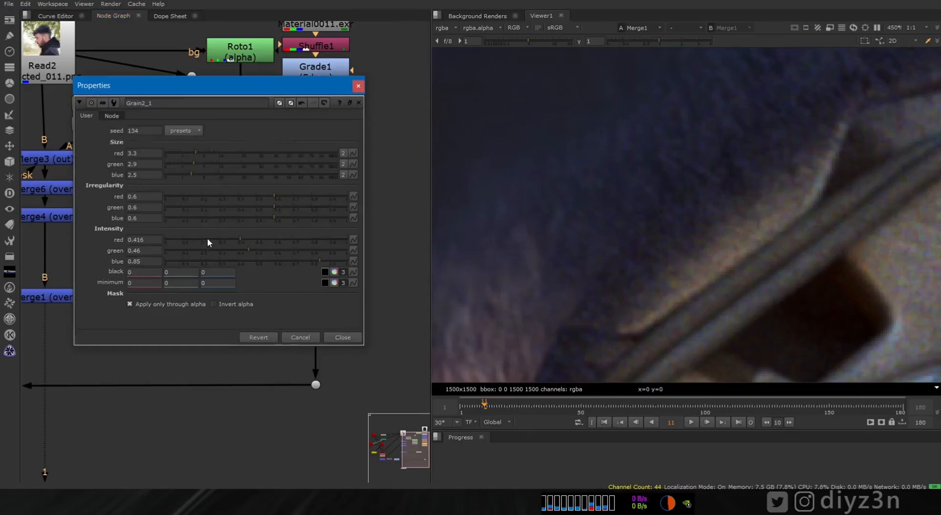
pyautogui.click(256, 261)
pyautogui.click(233, 251)
pyautogui.click(227, 239)
pyautogui.click(336, 338)
pyautogui.scroll(-8, 701, 231)
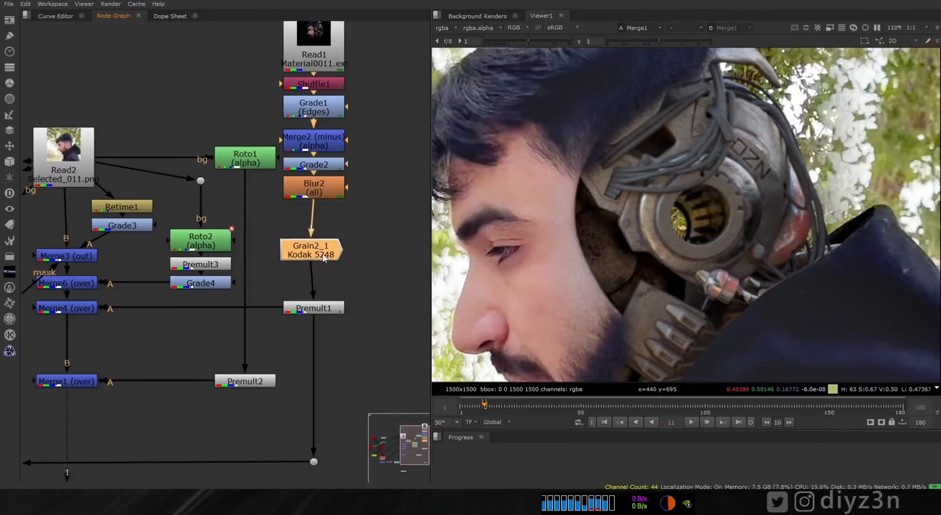
# Make room above Blur2, add a Grade node after Grade2 with whitepoint 0.15, and mask it with Rob.red.
pyautogui.moveTo(321, 190); pyautogui.dragTo(322, 233)
pyautogui.click(322, 168)
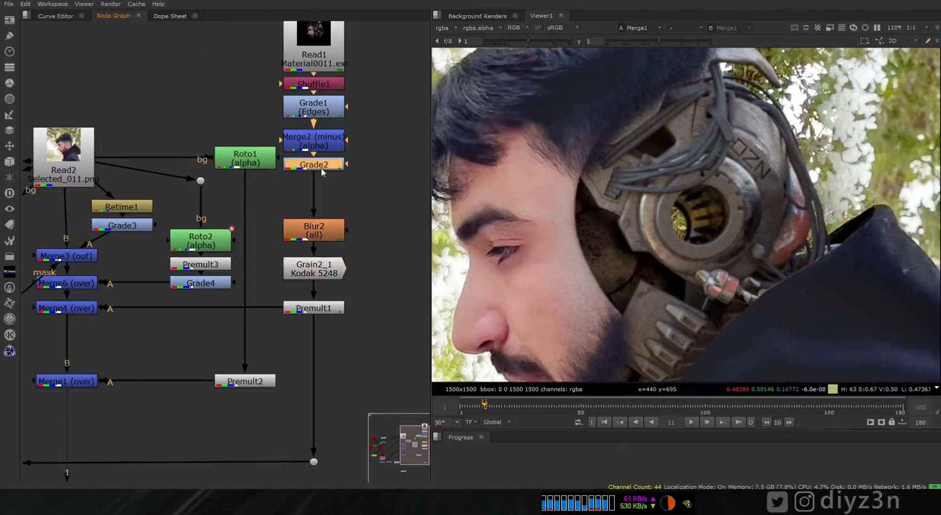
pyautogui.press('g')
pyautogui.moveTo(176, 147); pyautogui.dragTo(136, 148)
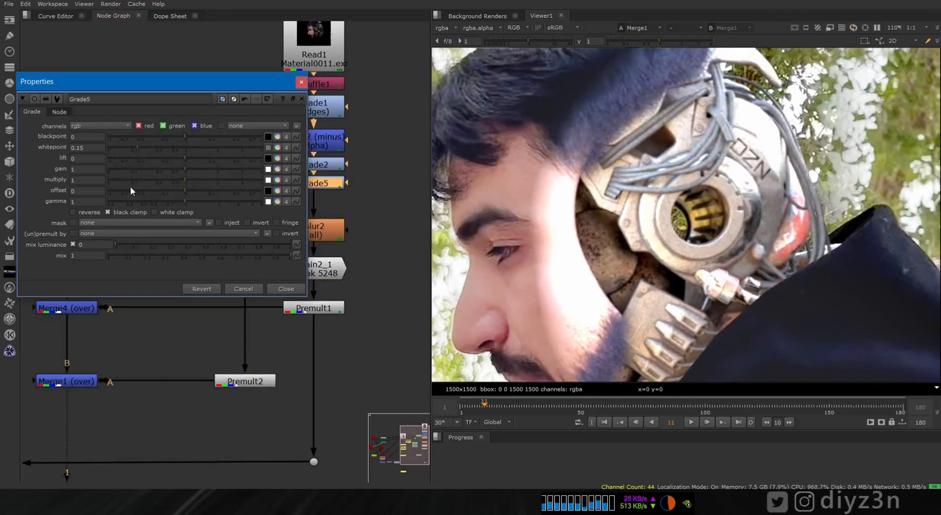
pyautogui.click(124, 223)
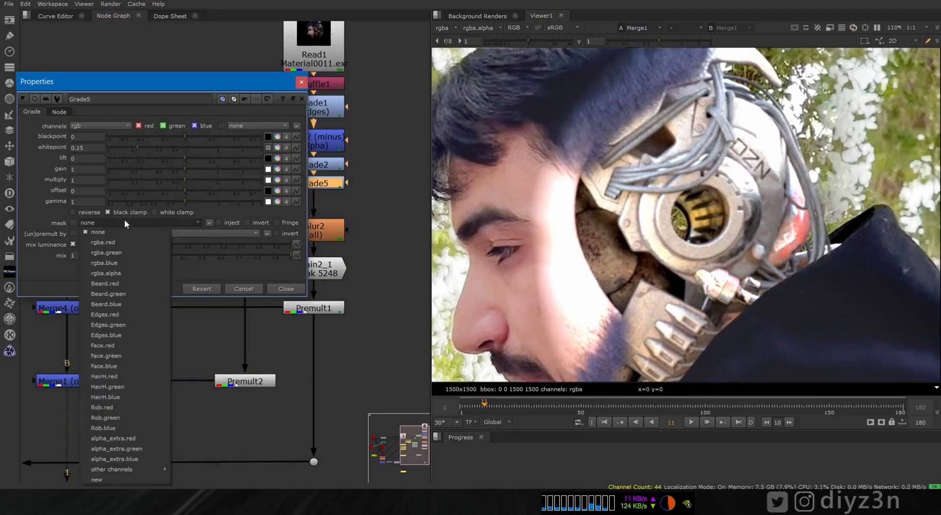
pyautogui.click(121, 400)
# Reset the Rob.red grade's whitepoint to 1 and set its gamma to 1.26, judging the robotic parts against the footage.
pyautogui.click(185, 148)
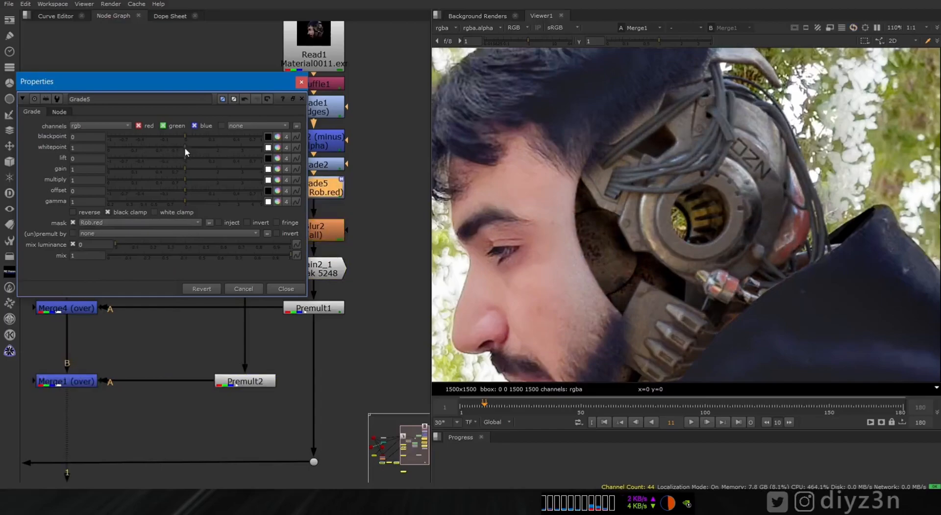
pyautogui.moveTo(187, 197); pyautogui.dragTo(196, 202)
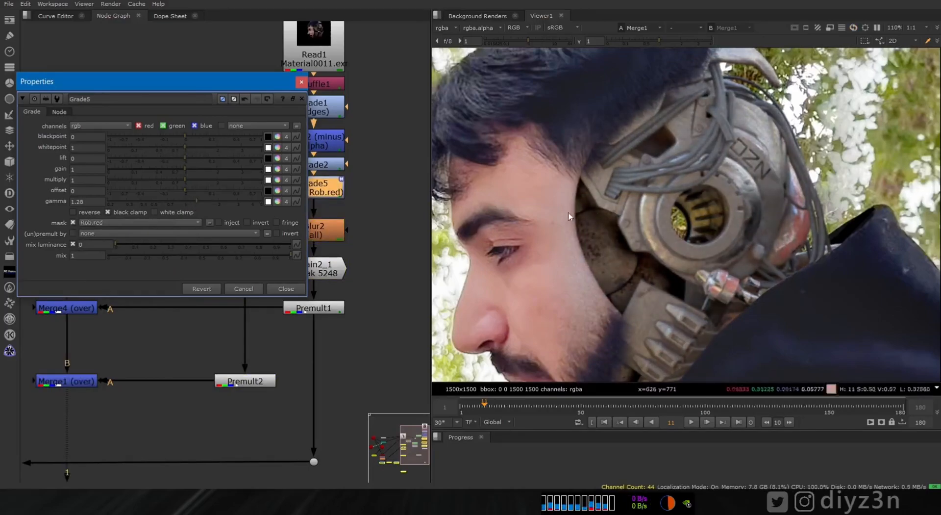
pyautogui.scroll(-4, 568, 233)
pyautogui.moveTo(569, 232); pyautogui.dragTo(594, 189, button='middle')
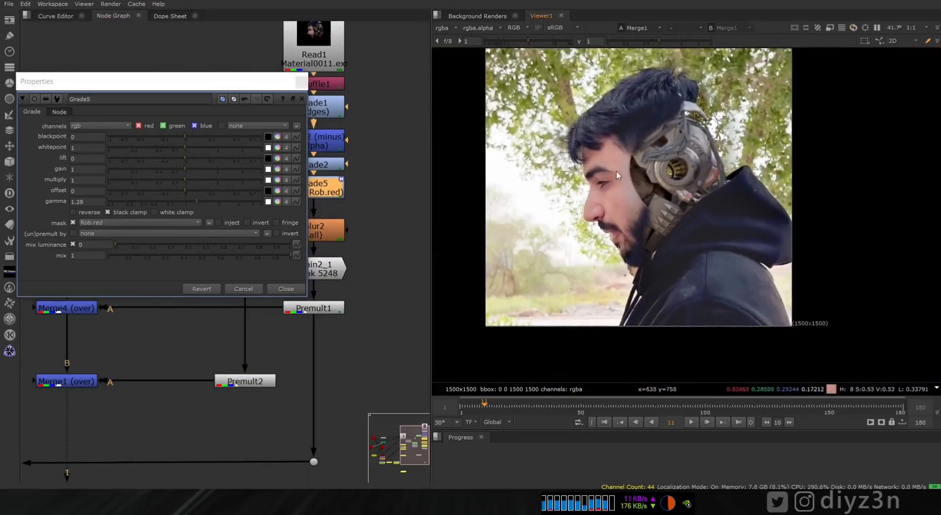
pyautogui.click(193, 200)
pyautogui.scroll(3, 695, 163)
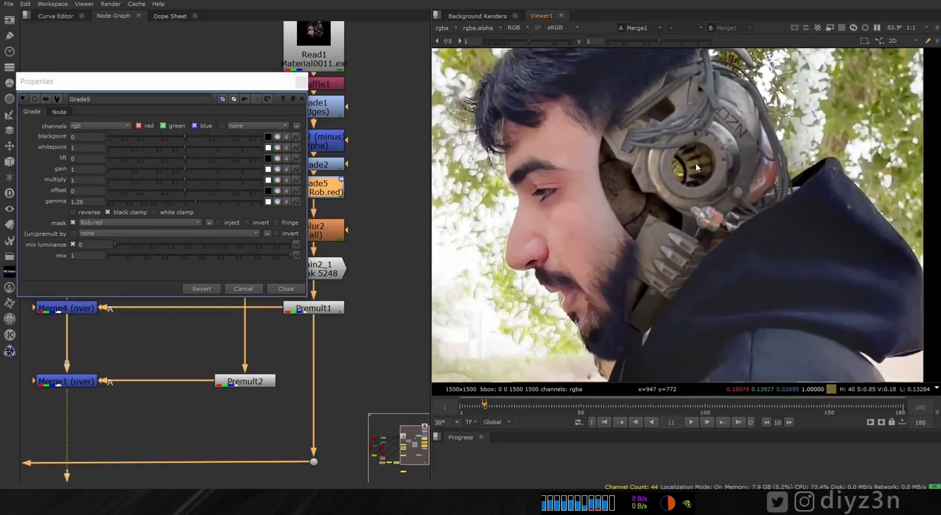
pyautogui.scroll(2, 663, 165)
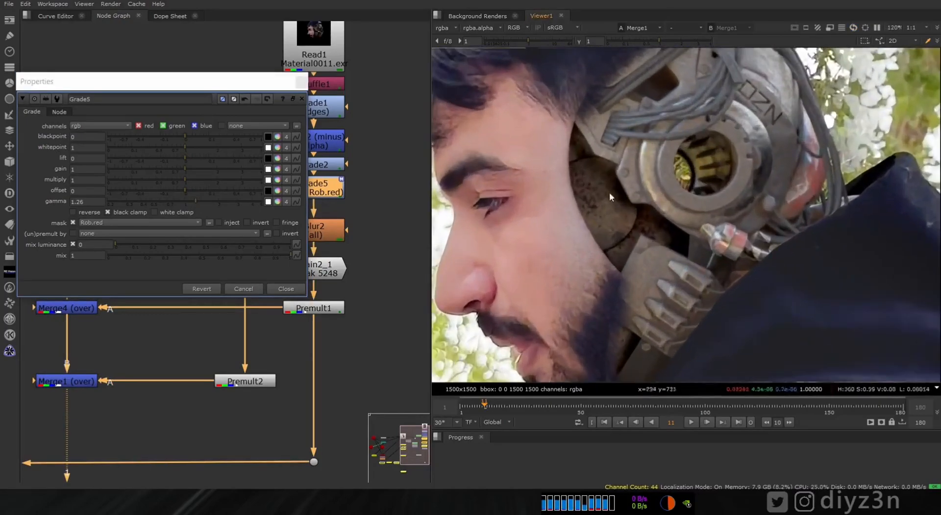
pyautogui.click(294, 289)
# Move the node chain from Read1 through Grade5 upward to free space above Blur2.
pyautogui.moveTo(398, 175); pyautogui.dragTo(379, 269, button='middle')
pyautogui.moveTo(354, 92); pyautogui.dragTo(256, 302)
pyautogui.moveTo(299, 277); pyautogui.dragTo(299, 225)
pyautogui.click(328, 259)
# Inspect the hairline and jaw, add a Grade node after Grade5, and mask it with Beard.green.
pyautogui.moveTo(584, 216); pyautogui.dragTo(584, 223, button='middle')
pyautogui.scroll(6, 657, 160)
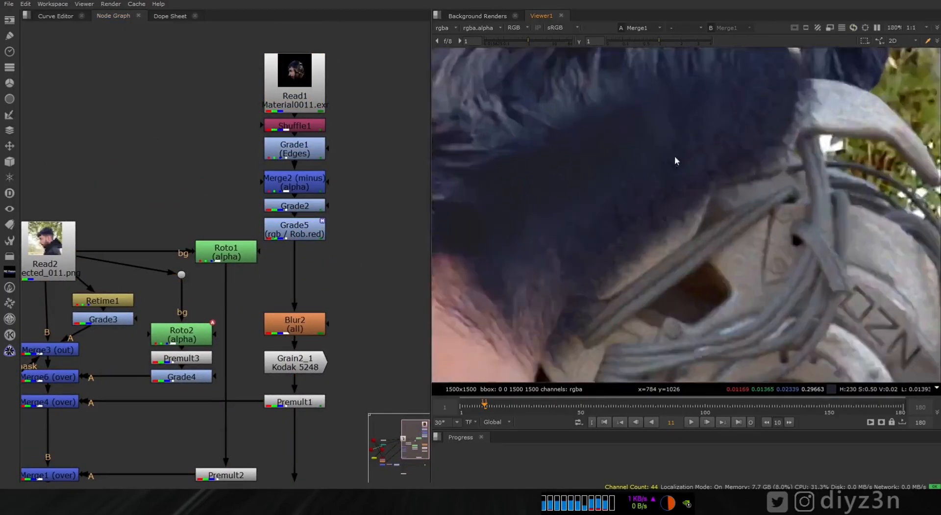
pyautogui.moveTo(741, 314); pyautogui.dragTo(723, 275, button='middle')
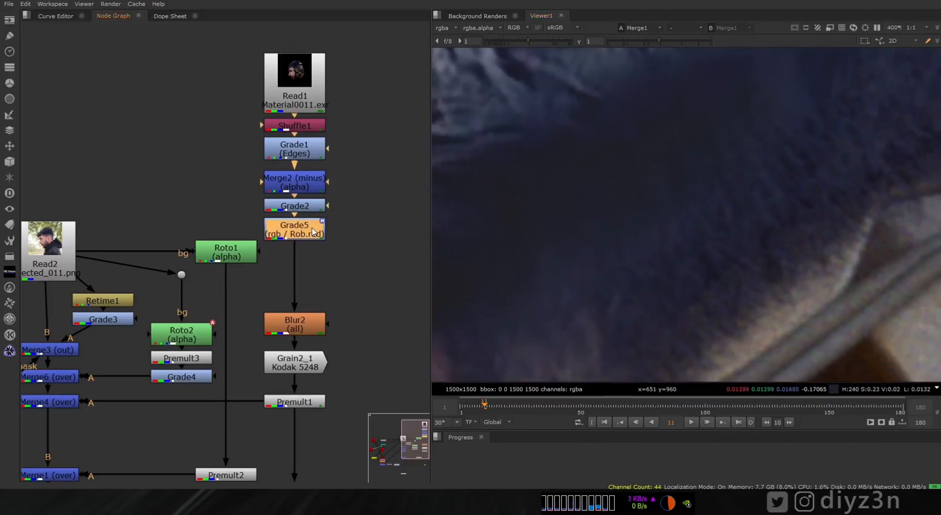
pyautogui.scroll(-4, 664, 241)
pyautogui.scroll(4, 693, 282)
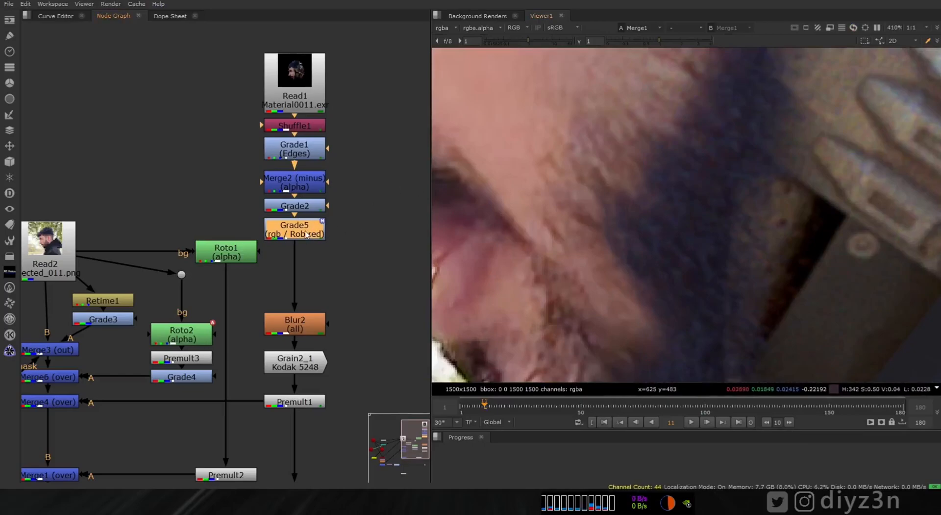
pyautogui.press('g')
pyautogui.click(424, 317)
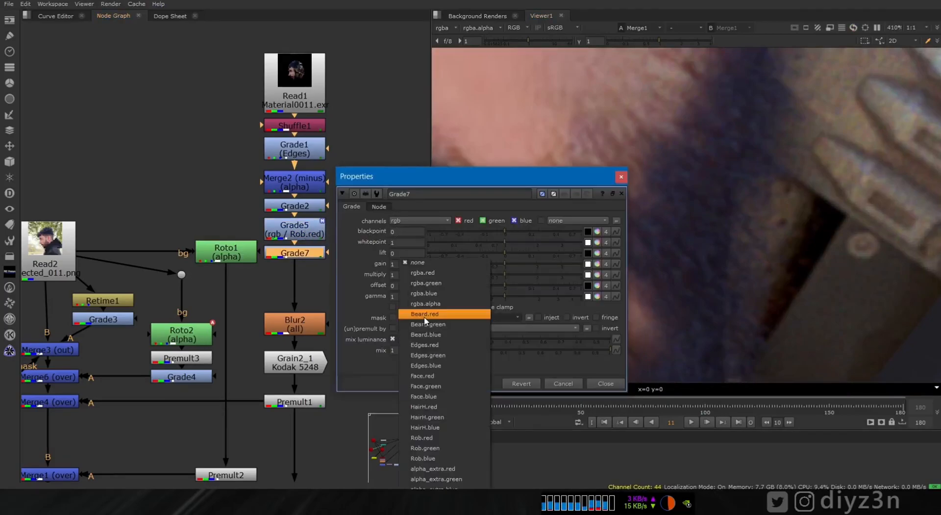
pyautogui.click(442, 385)
pyautogui.moveTo(492, 181); pyautogui.dragTo(370, 144)
# Set the Beard.green grade's blackpoint to -0.0005 and gamma to 0.85, checking the beard and hairline.
pyautogui.moveTo(381, 195); pyautogui.dragTo(381, 196)
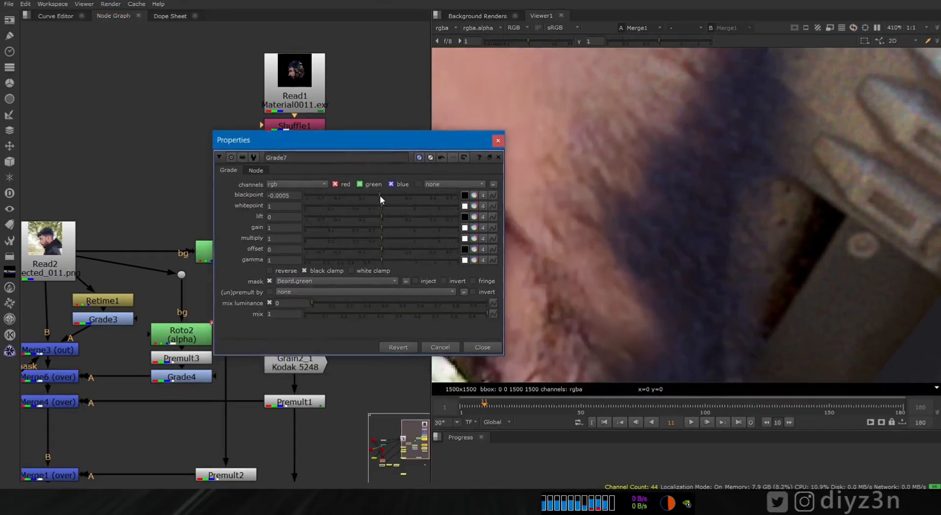
pyautogui.moveTo(382, 259); pyautogui.dragTo(374, 259)
pyautogui.scroll(-10, 672, 234)
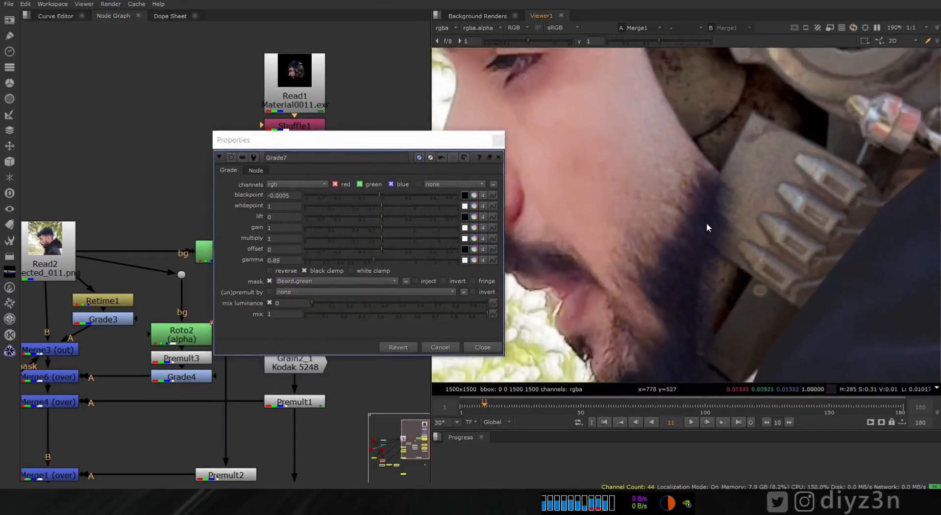
pyautogui.scroll(6, 722, 169)
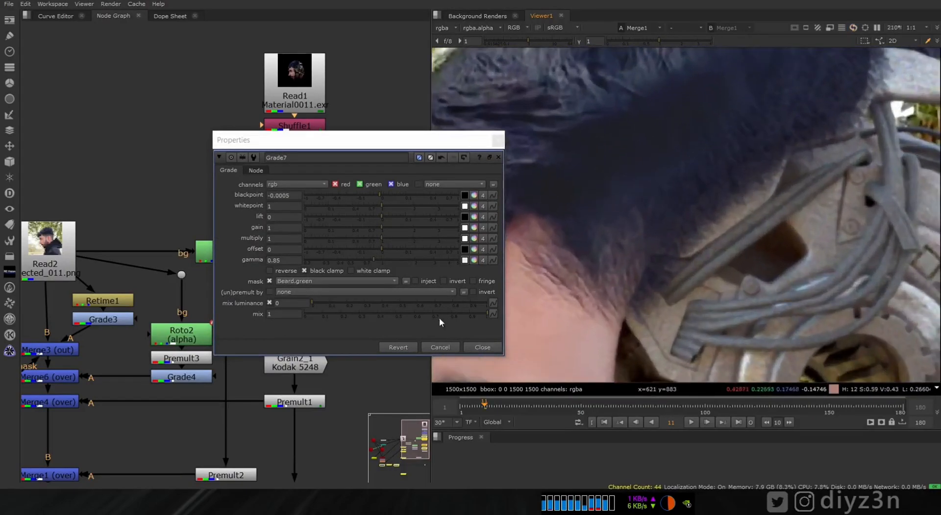
pyautogui.click(483, 347)
# Move the chain from Read1 through Grade7 upward and add another Grade node after Grade7.
pyautogui.moveTo(359, 276); pyautogui.dragTo(260, 53)
pyautogui.moveTo(302, 257); pyautogui.dragTo(303, 231)
pyautogui.moveTo(592, 359); pyautogui.dragTo(589, 199, button='middle')
pyautogui.scroll(2, 589, 202)
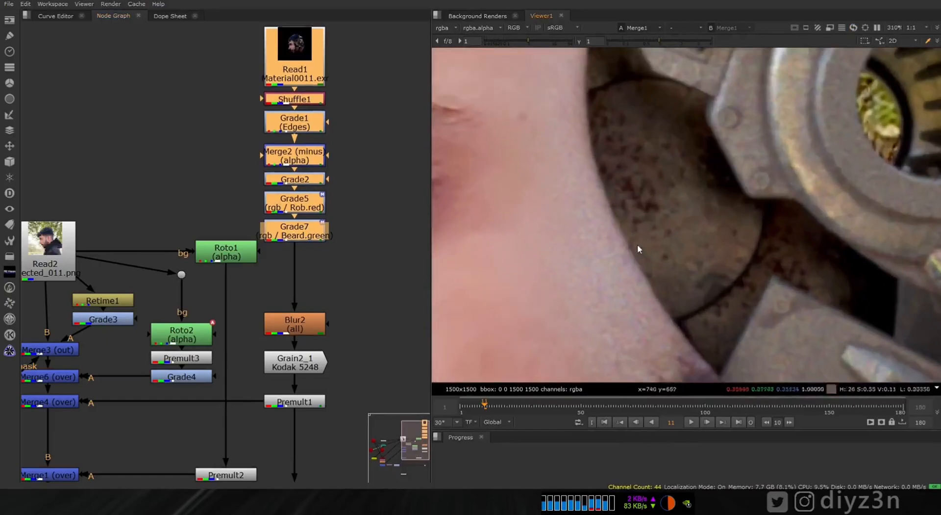
pyautogui.click(308, 239)
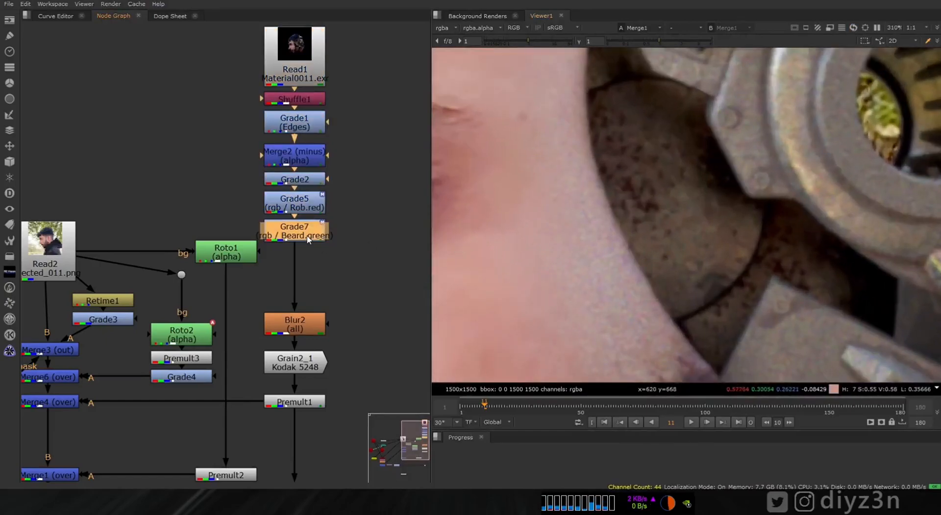
pyautogui.press('g')
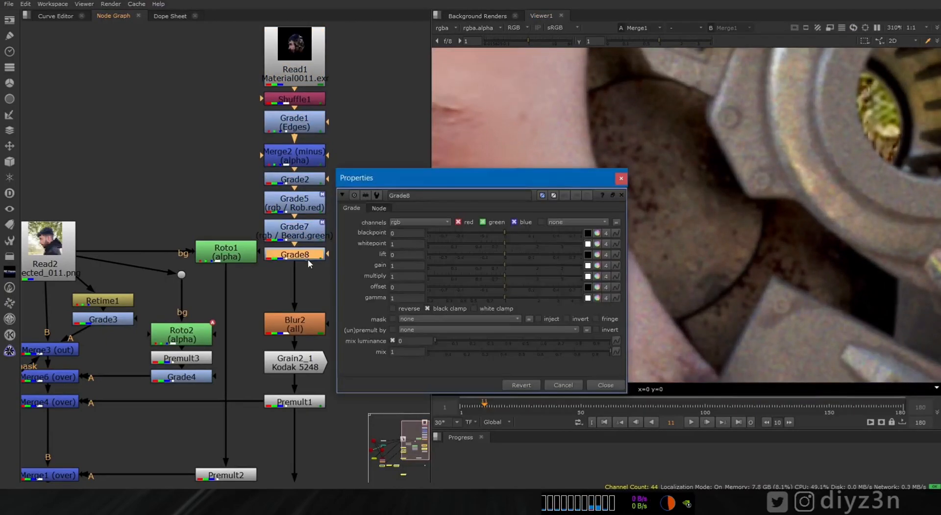
# Set the whitepoint of the new grade below Grade7 to 0.28 and check the whole head.
pyautogui.moveTo(480, 188); pyautogui.dragTo(153, 86)
pyautogui.moveTo(181, 141); pyautogui.dragTo(144, 146)
pyautogui.scroll(-1, 597, 195)
pyautogui.scroll(-4, 596, 195)
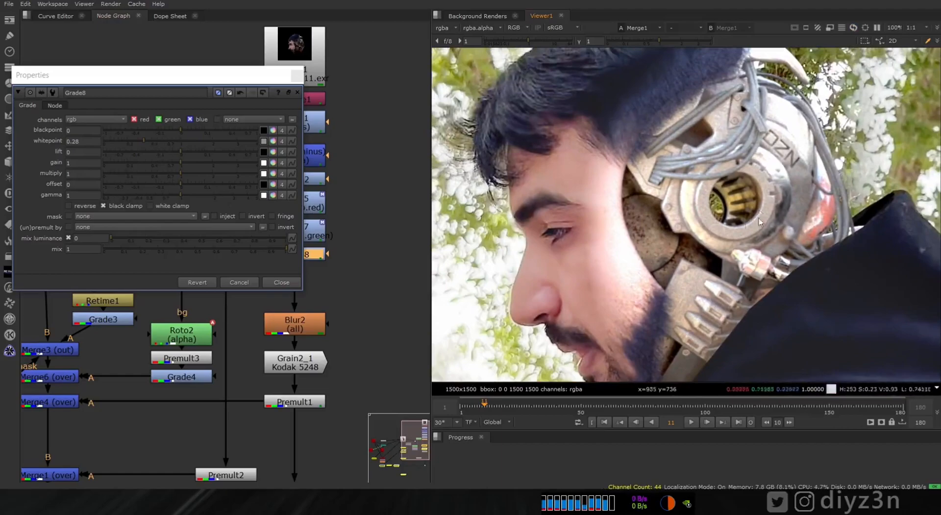
# Mask Grade8 with Face.green, set its whitepoint to 0.98, and check the skin along the metal edge.
pyautogui.click(98, 216)
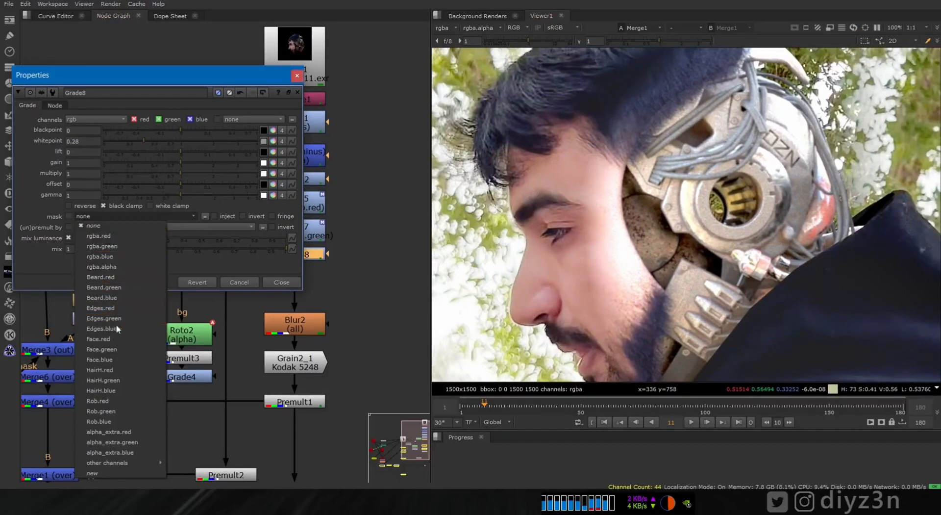
pyautogui.click(103, 350)
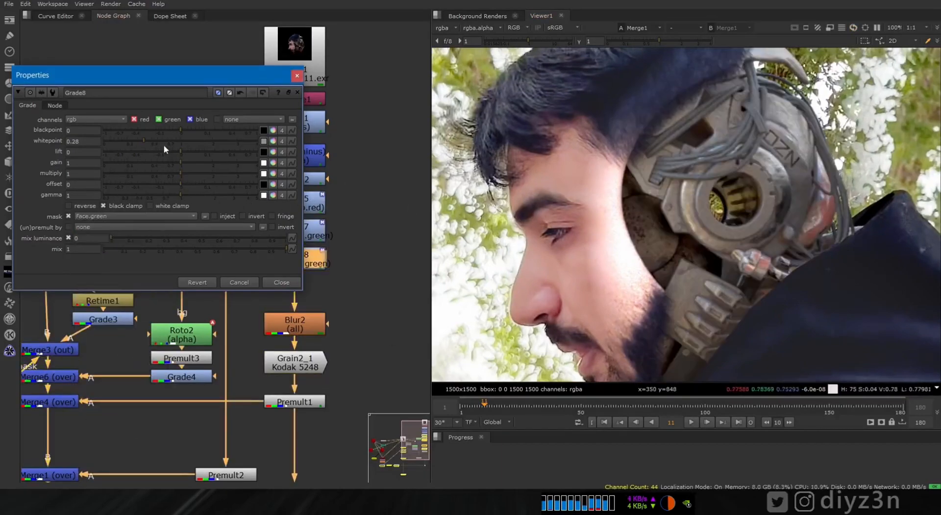
pyautogui.moveTo(178, 143)
pyautogui.mouseDown()
pyautogui.moveTo(222, 140)
pyautogui.moveTo(184, 145)
pyautogui.mouseUp()
pyautogui.scroll(5, 627, 238)
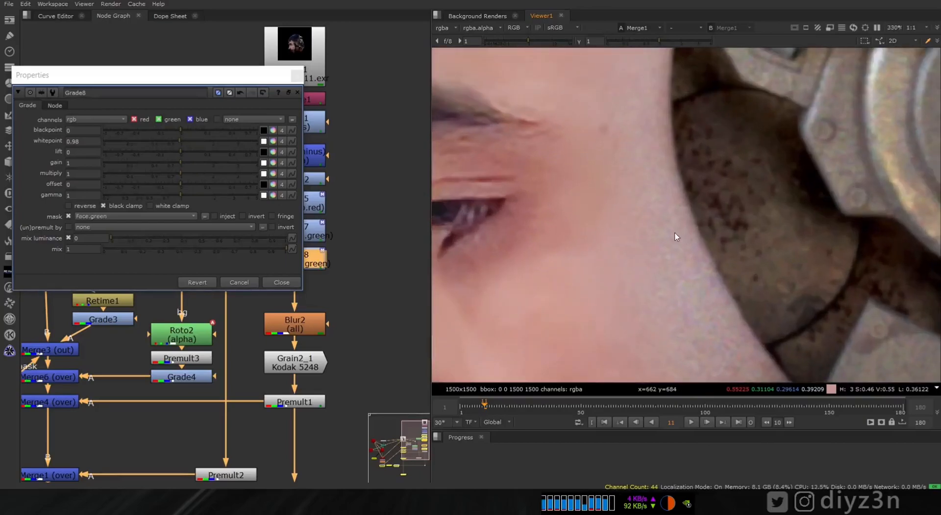
pyautogui.moveTo(675, 237); pyautogui.dragTo(543, 165, button='middle')
pyautogui.moveTo(225, 82); pyautogui.dragTo(177, 43)
# Disable the Blur2 and Grain2_1 nodes to view the skin without blur and grain.
pyautogui.moveTo(350, 285); pyautogui.dragTo(255, 507)
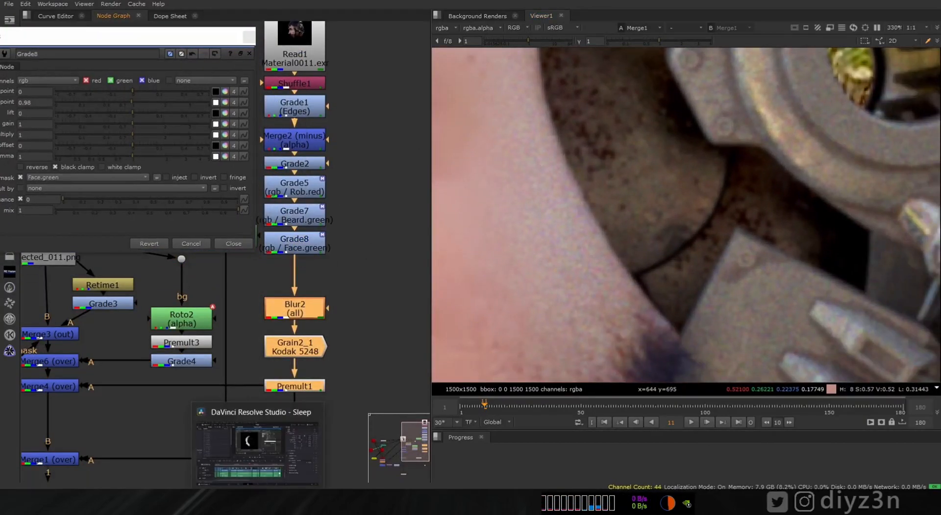
pyautogui.hotkey('ctrl', 'd')
pyautogui.hotkey('ctrl', 'z')
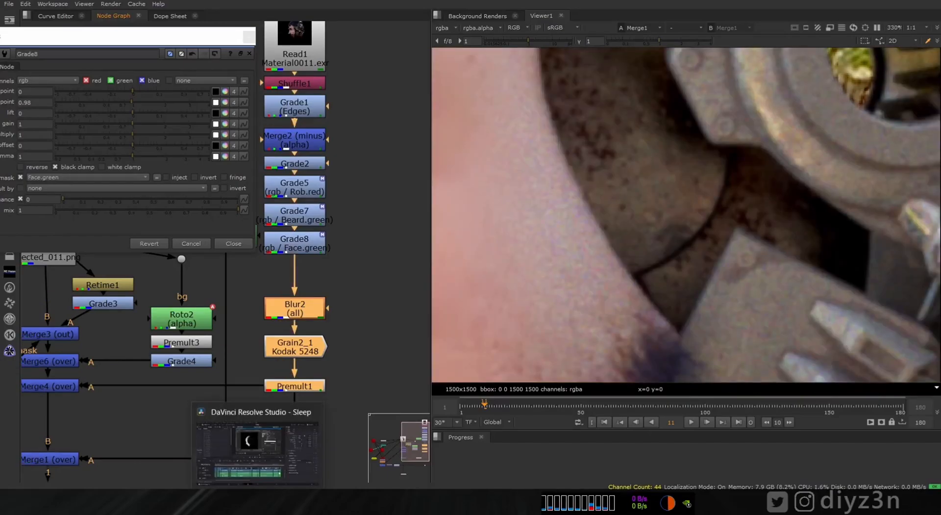
pyautogui.click(282, 417)
pyautogui.click(300, 350)
pyautogui.press('d')
pyautogui.click(300, 305)
pyautogui.press('d')
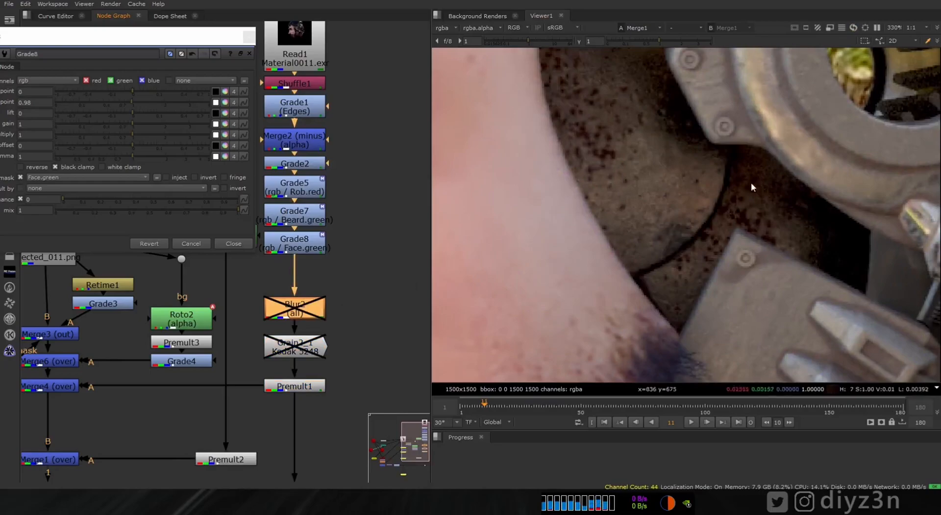
# Set Grade8's whitepoint to 1.04 and raise its blue channel to 1.16, comparing the rendered cheek with the surrounding face.
pyautogui.scroll(-8, 750, 189)
pyautogui.scroll(5, 745, 185)
pyautogui.moveTo(701, 367); pyautogui.dragTo(660, 190, button='middle')
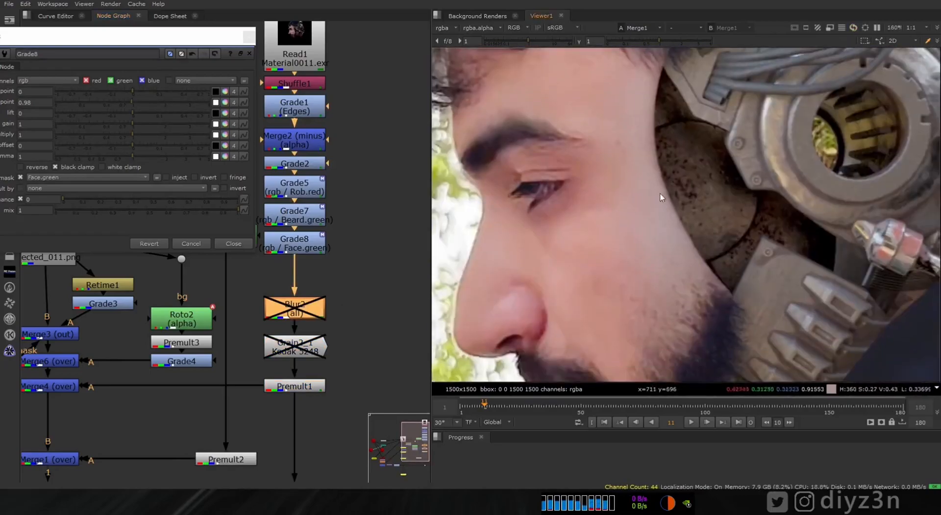
pyautogui.scroll(5, 702, 181)
pyautogui.scroll(-3, 666, 186)
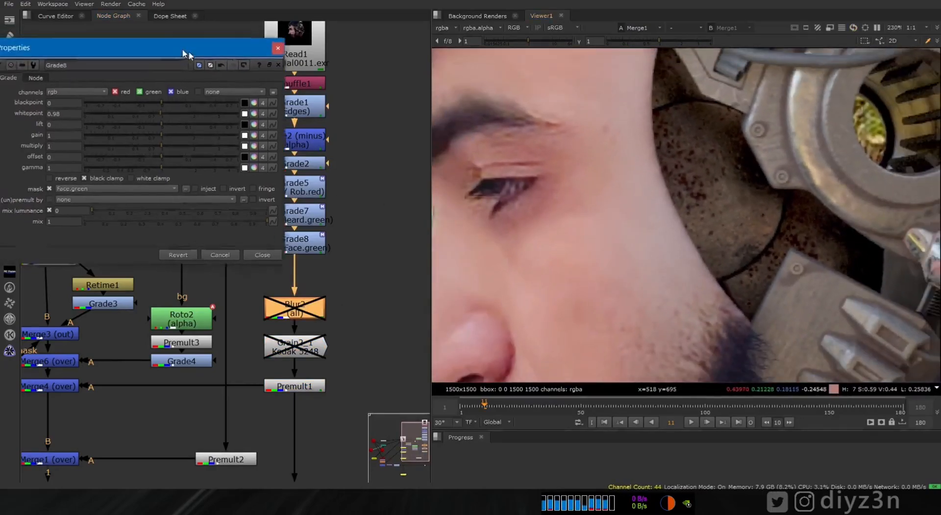
pyautogui.moveTo(191, 118)
pyautogui.mouseDown()
pyautogui.moveTo(205, 121)
pyautogui.moveTo(191, 125)
pyautogui.mouseUp()
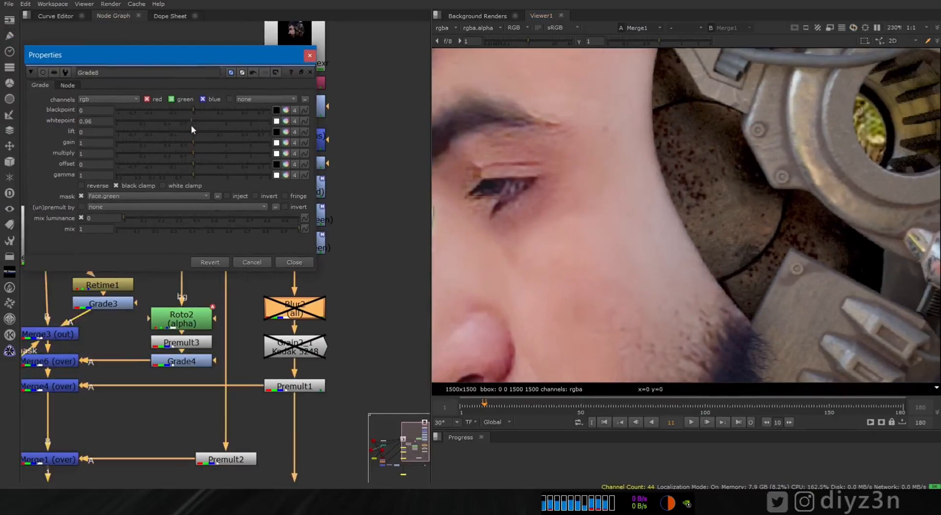
pyautogui.click(285, 121)
pyautogui.click(280, 110)
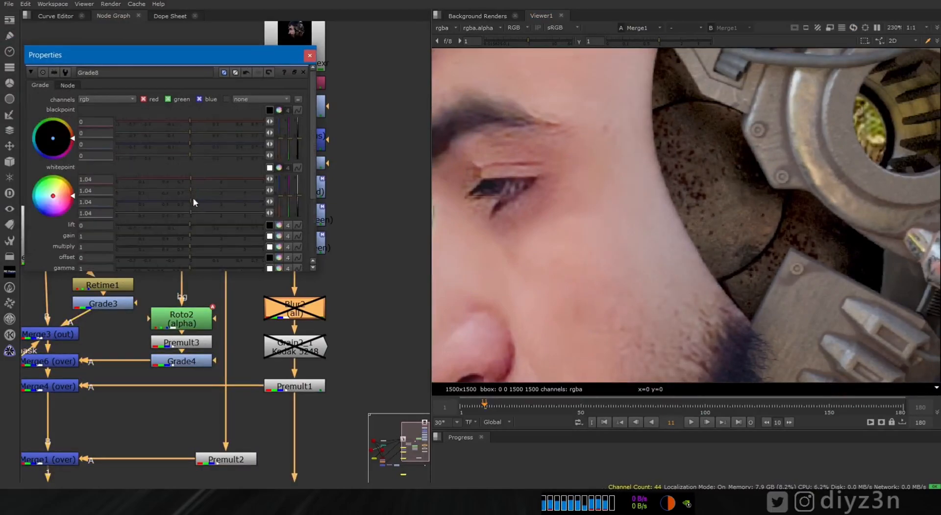
pyautogui.moveTo(189, 201); pyautogui.dragTo(195, 201)
pyautogui.scroll(-5, 586, 204)
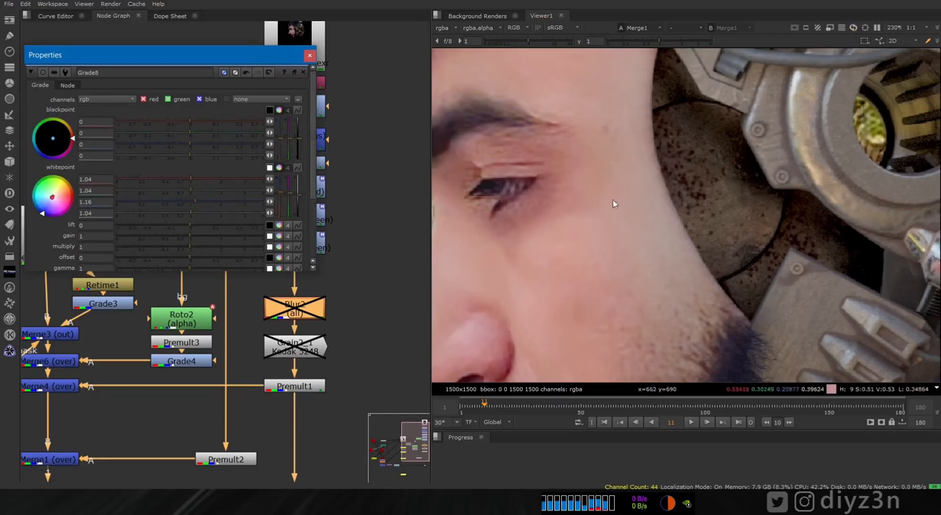
# Re-enable the Blur2 and Grain2_1 nodes and check the whole head against the plate.
pyautogui.click(312, 214)
pyautogui.click(291, 258)
pyautogui.press('d')
pyautogui.click(307, 343)
pyautogui.press('d')
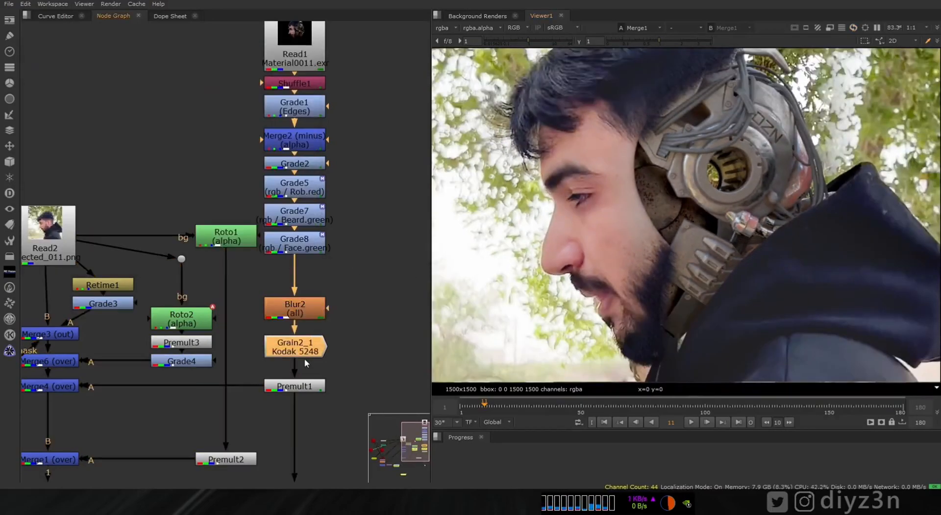
pyautogui.scroll(-3, 648, 215)
pyautogui.scroll(2, 644, 217)
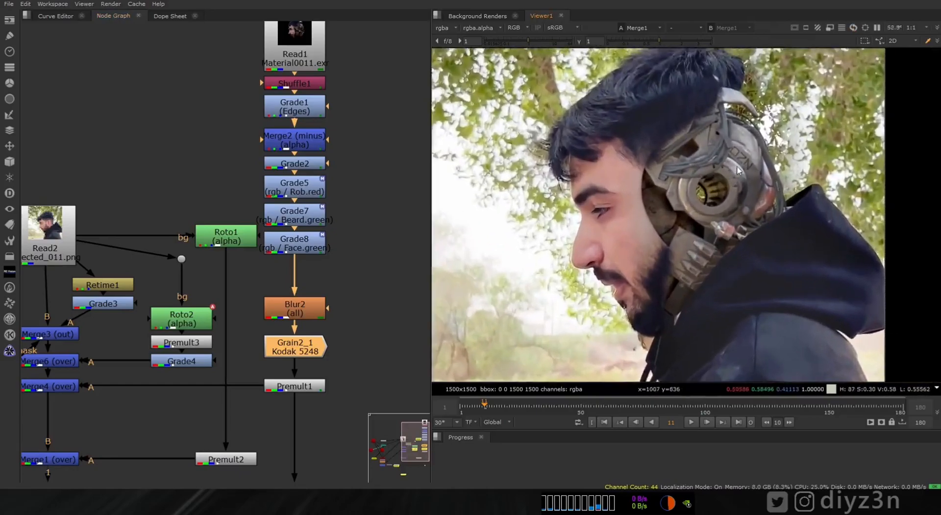
# Inspect the dark areas of the metal and add a Toe node after Grade8.
pyautogui.scroll(10, 652, 217)
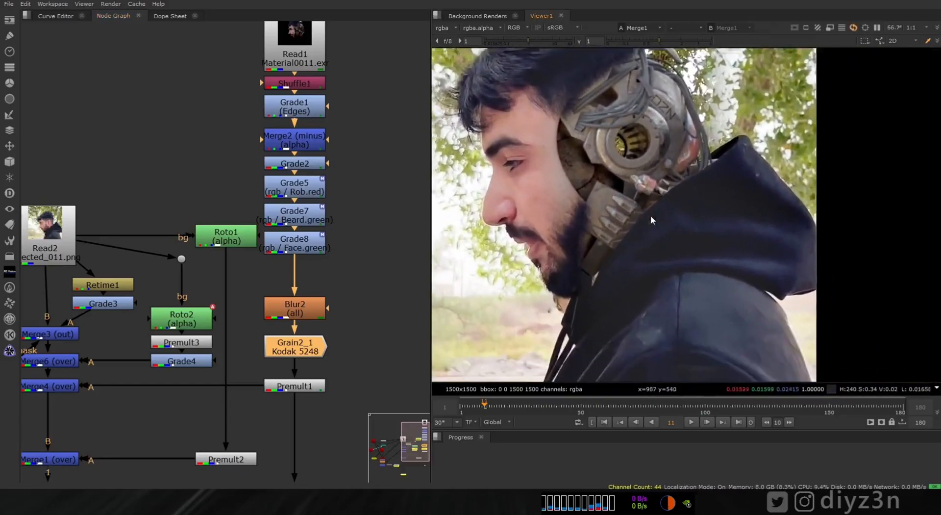
pyautogui.moveTo(614, 168); pyautogui.dragTo(736, 222, button='middle')
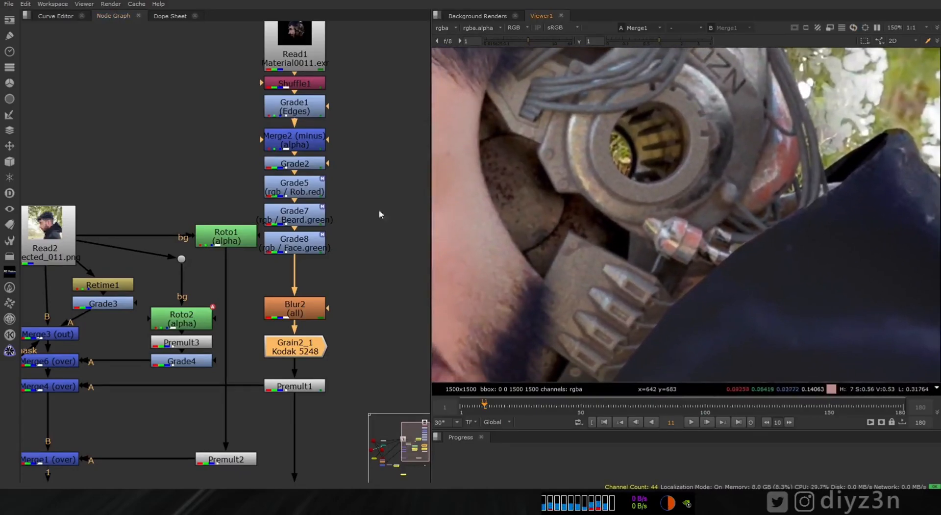
pyautogui.click(298, 165)
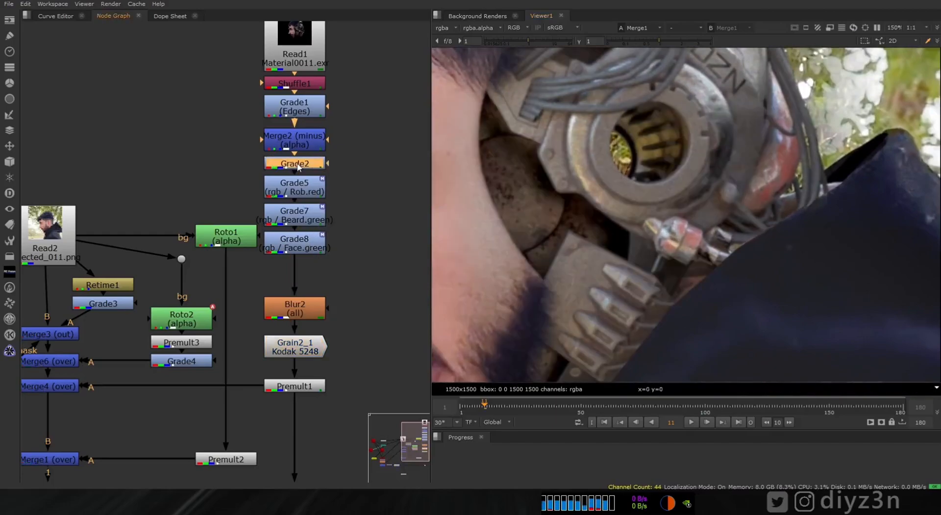
pyautogui.click(310, 248)
pyautogui.press('Tab')
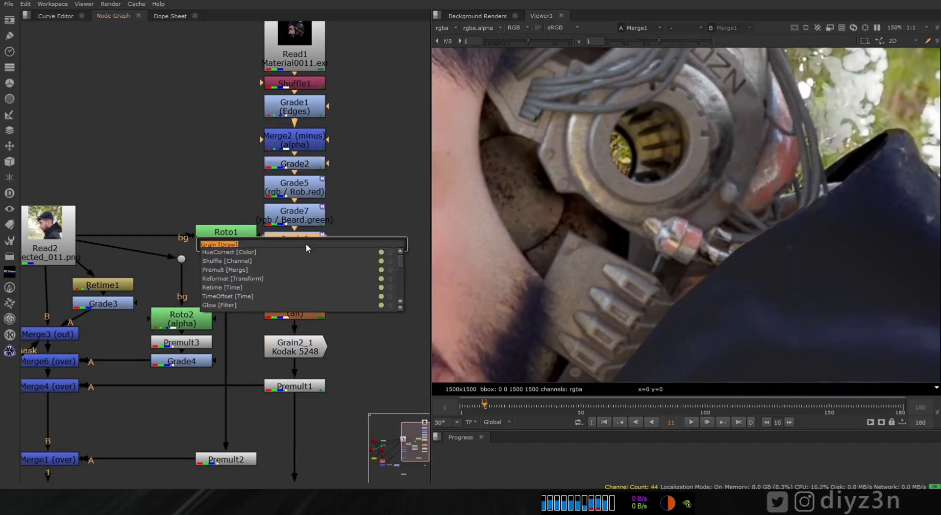
pyautogui.write('tt')
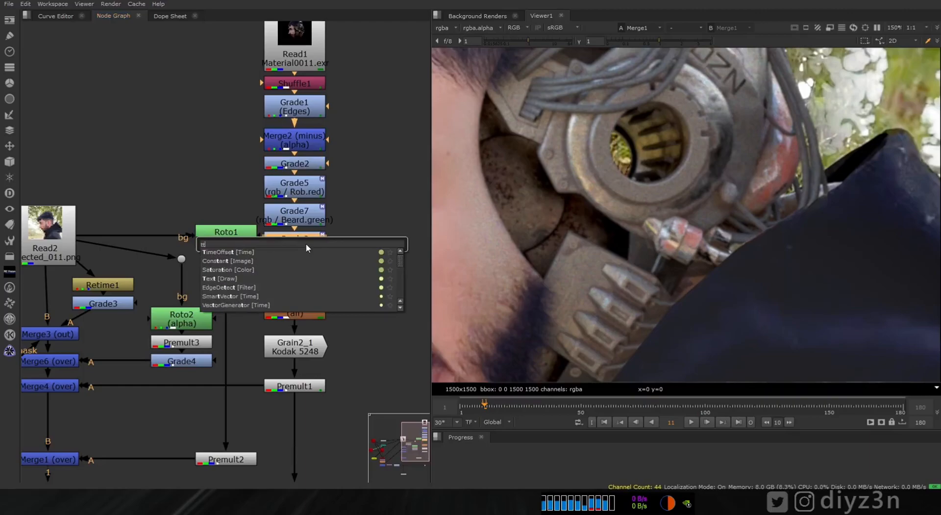
pyautogui.write('e')
pyautogui.press('BackSpace')
pyautogui.press('BackSpace')
pyautogui.write('oe')
pyautogui.press('Return')
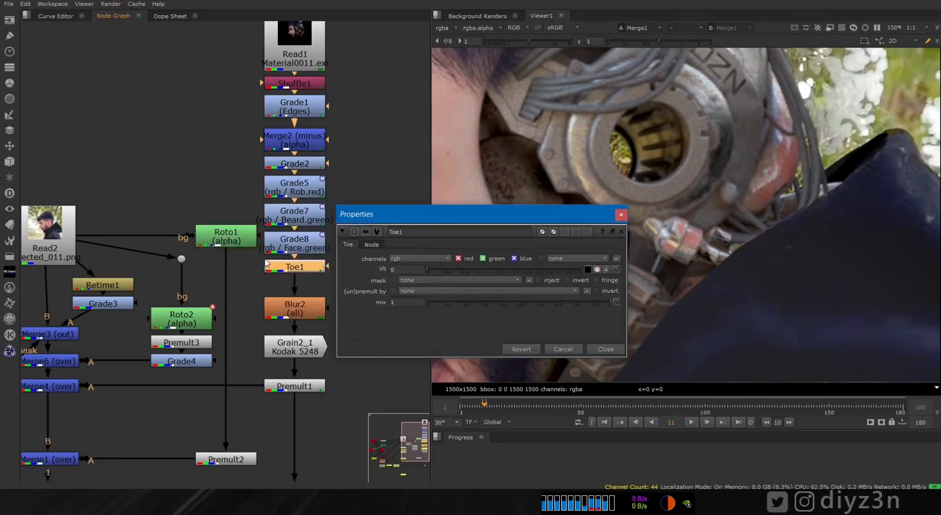
# Set the Toe node's lift to 0.013 and check the lifted shadows on the whole head.
pyautogui.moveTo(431, 269)
pyautogui.mouseDown()
pyautogui.moveTo(472, 268)
pyautogui.moveTo(426, 270)
pyautogui.moveTo(443, 265)
pyautogui.mouseUp()
pyautogui.moveTo(500, 217); pyautogui.dragTo(286, 150)
pyautogui.moveTo(670, 208); pyautogui.dragTo(701, 229, button='middle')
pyautogui.moveTo(231, 202); pyautogui.dragTo(226, 203)
pyautogui.scroll(-6, 603, 222)
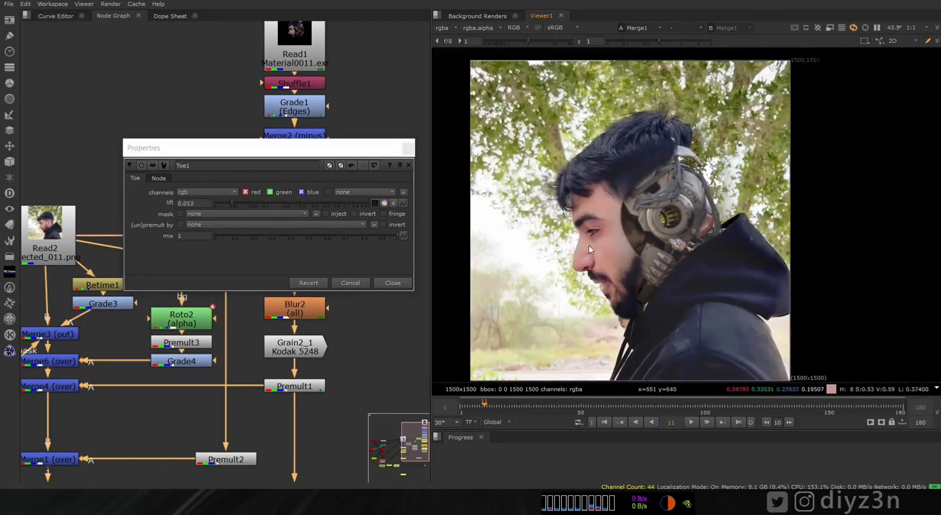
pyautogui.scroll(3, 657, 208)
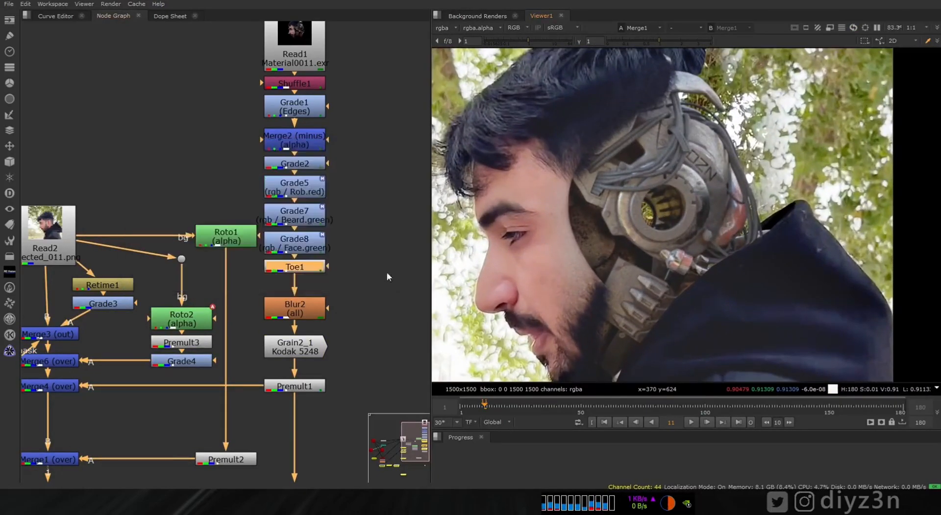
# Toggle the nodes from Grade5 through Grain2_1 off and on to compare the composite before and after matching.
pyautogui.moveTo(398, 283); pyautogui.dragTo(386, 328, button='middle')
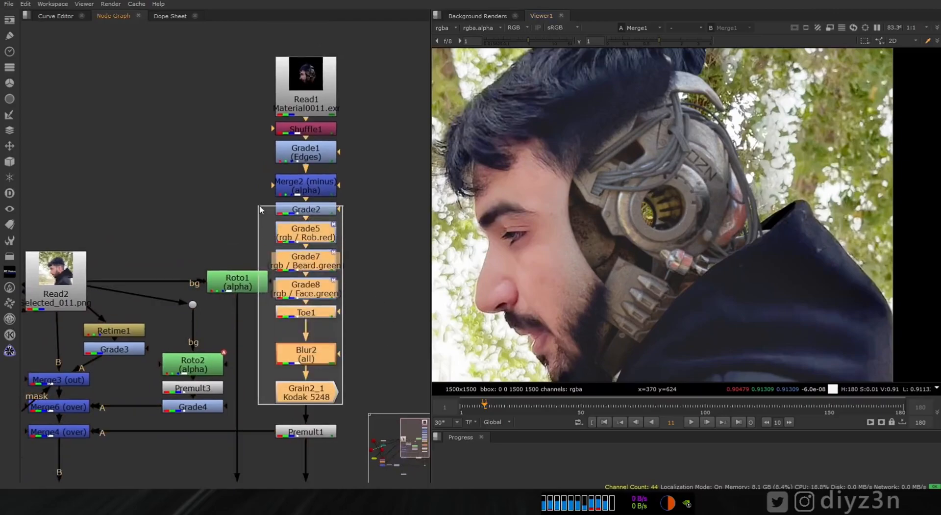
pyautogui.press('d')
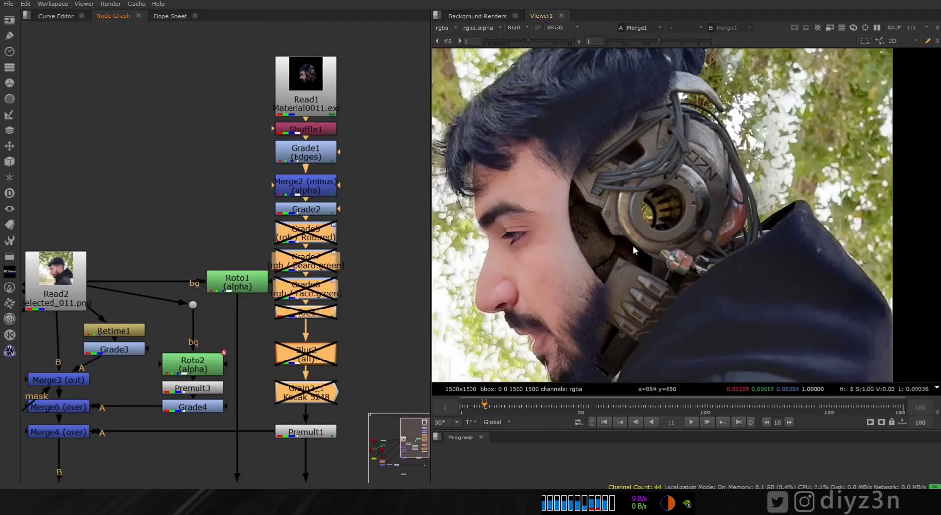
pyautogui.press('d')
pyautogui.press('d')
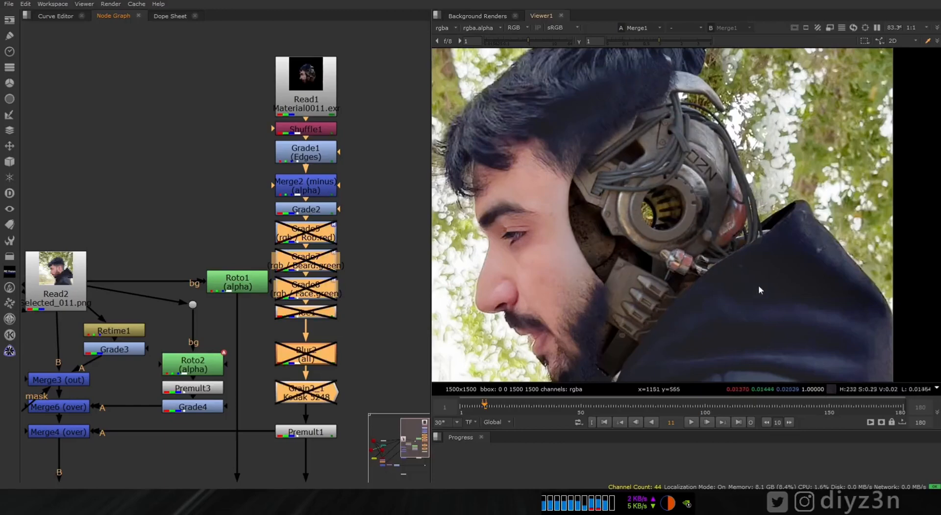
pyautogui.press('d')
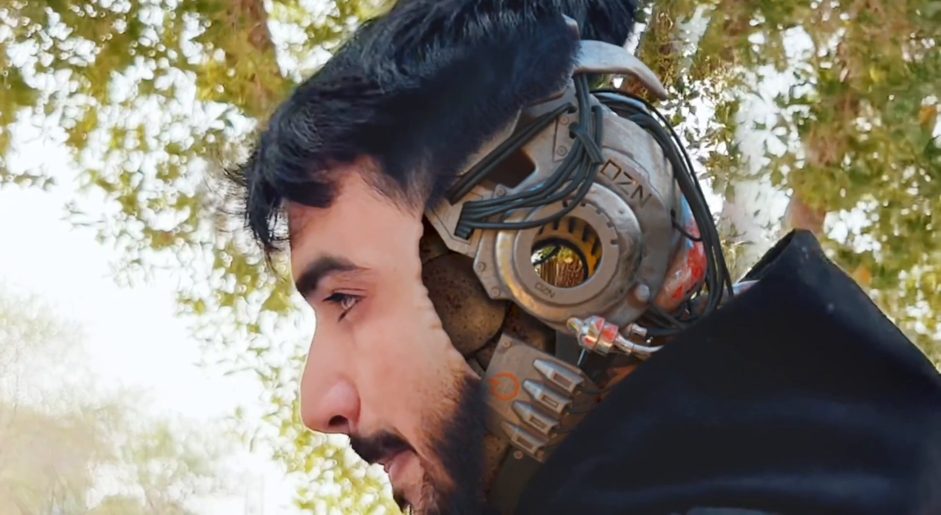